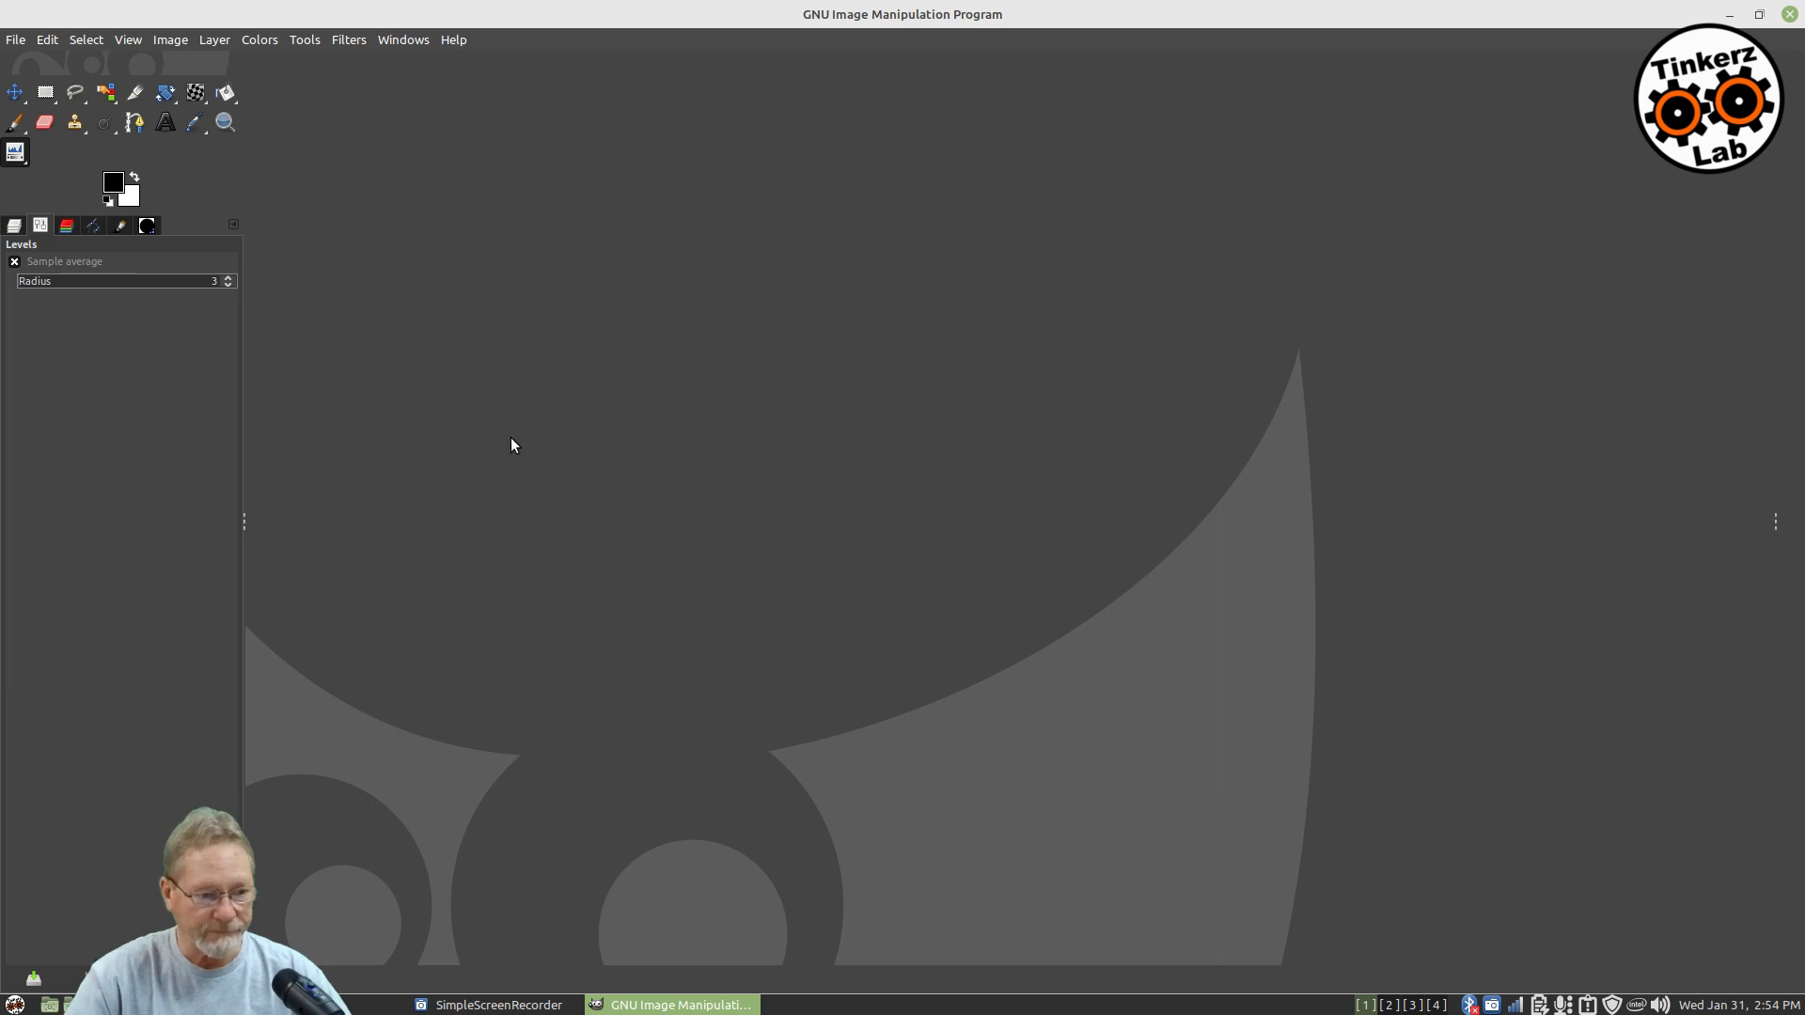
Step: Open the images snapshot_radiolink_su27_1920x1080_002a.png and snapshot_radiolink_su27_1920x1080_002b.png together from the assets folder
left_click(16, 40)
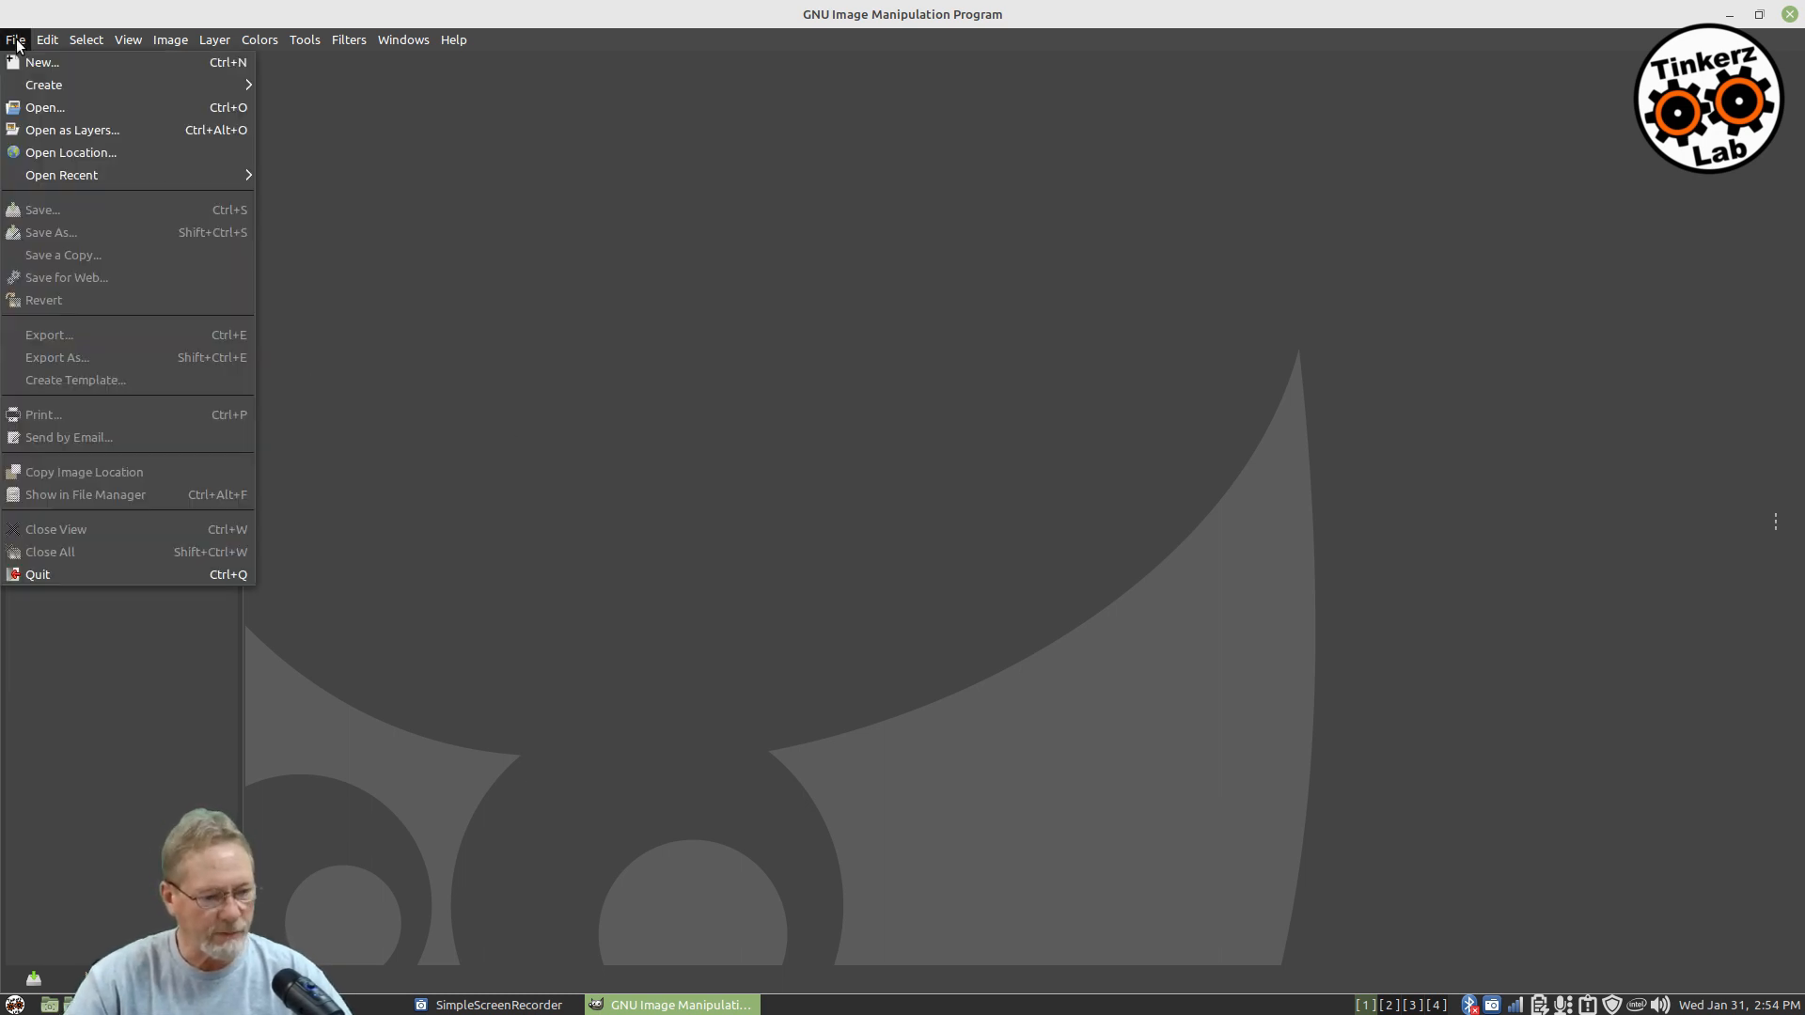
left_click(33, 108)
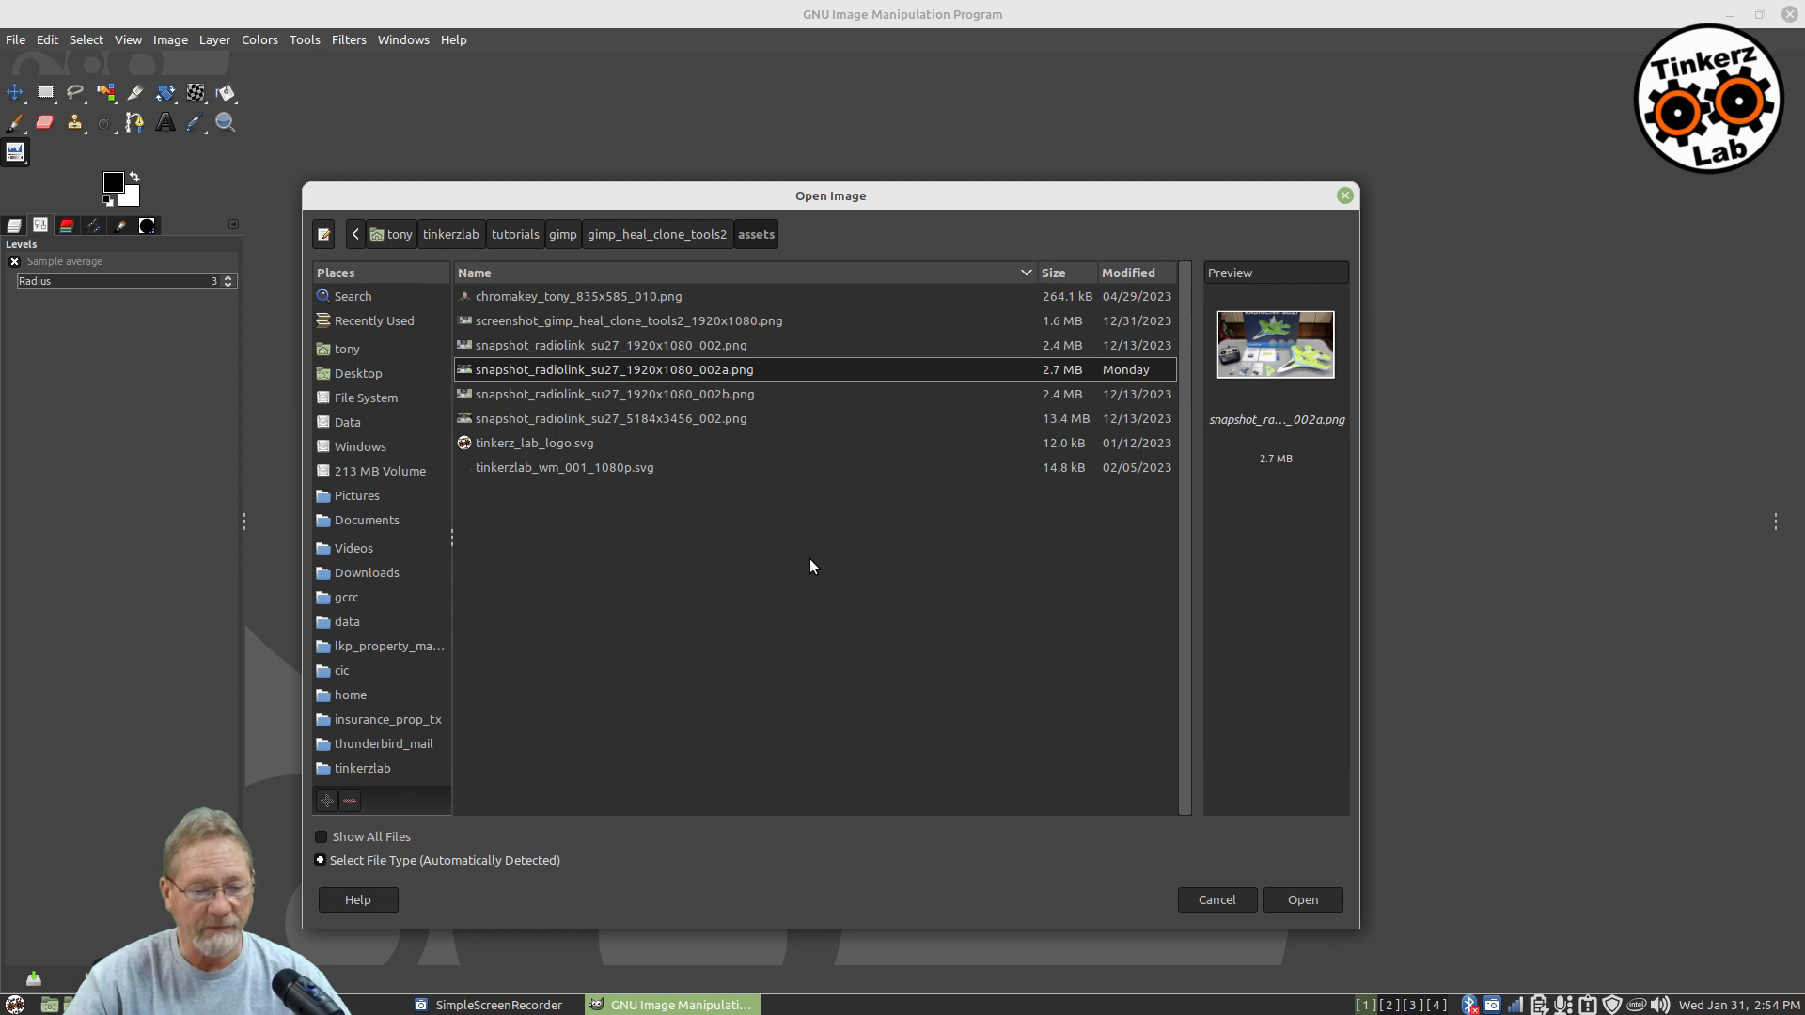
left_click(668, 393, "shift")
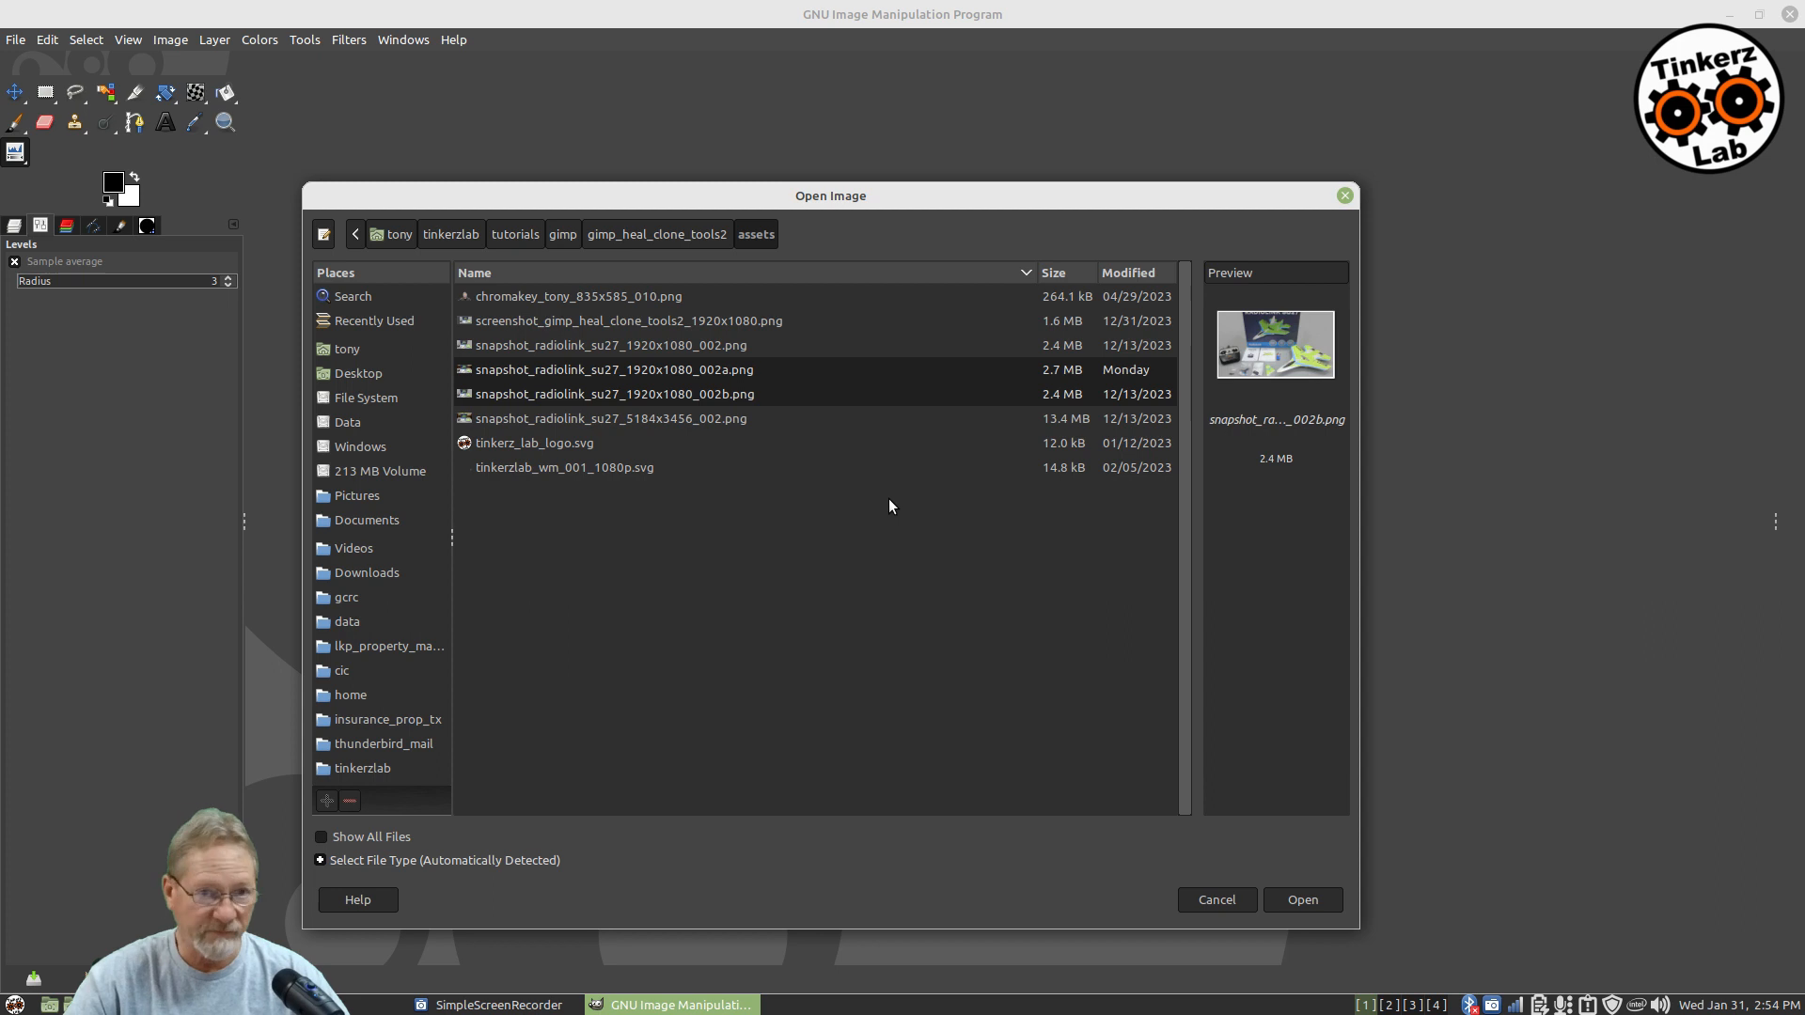
left_click(1294, 895)
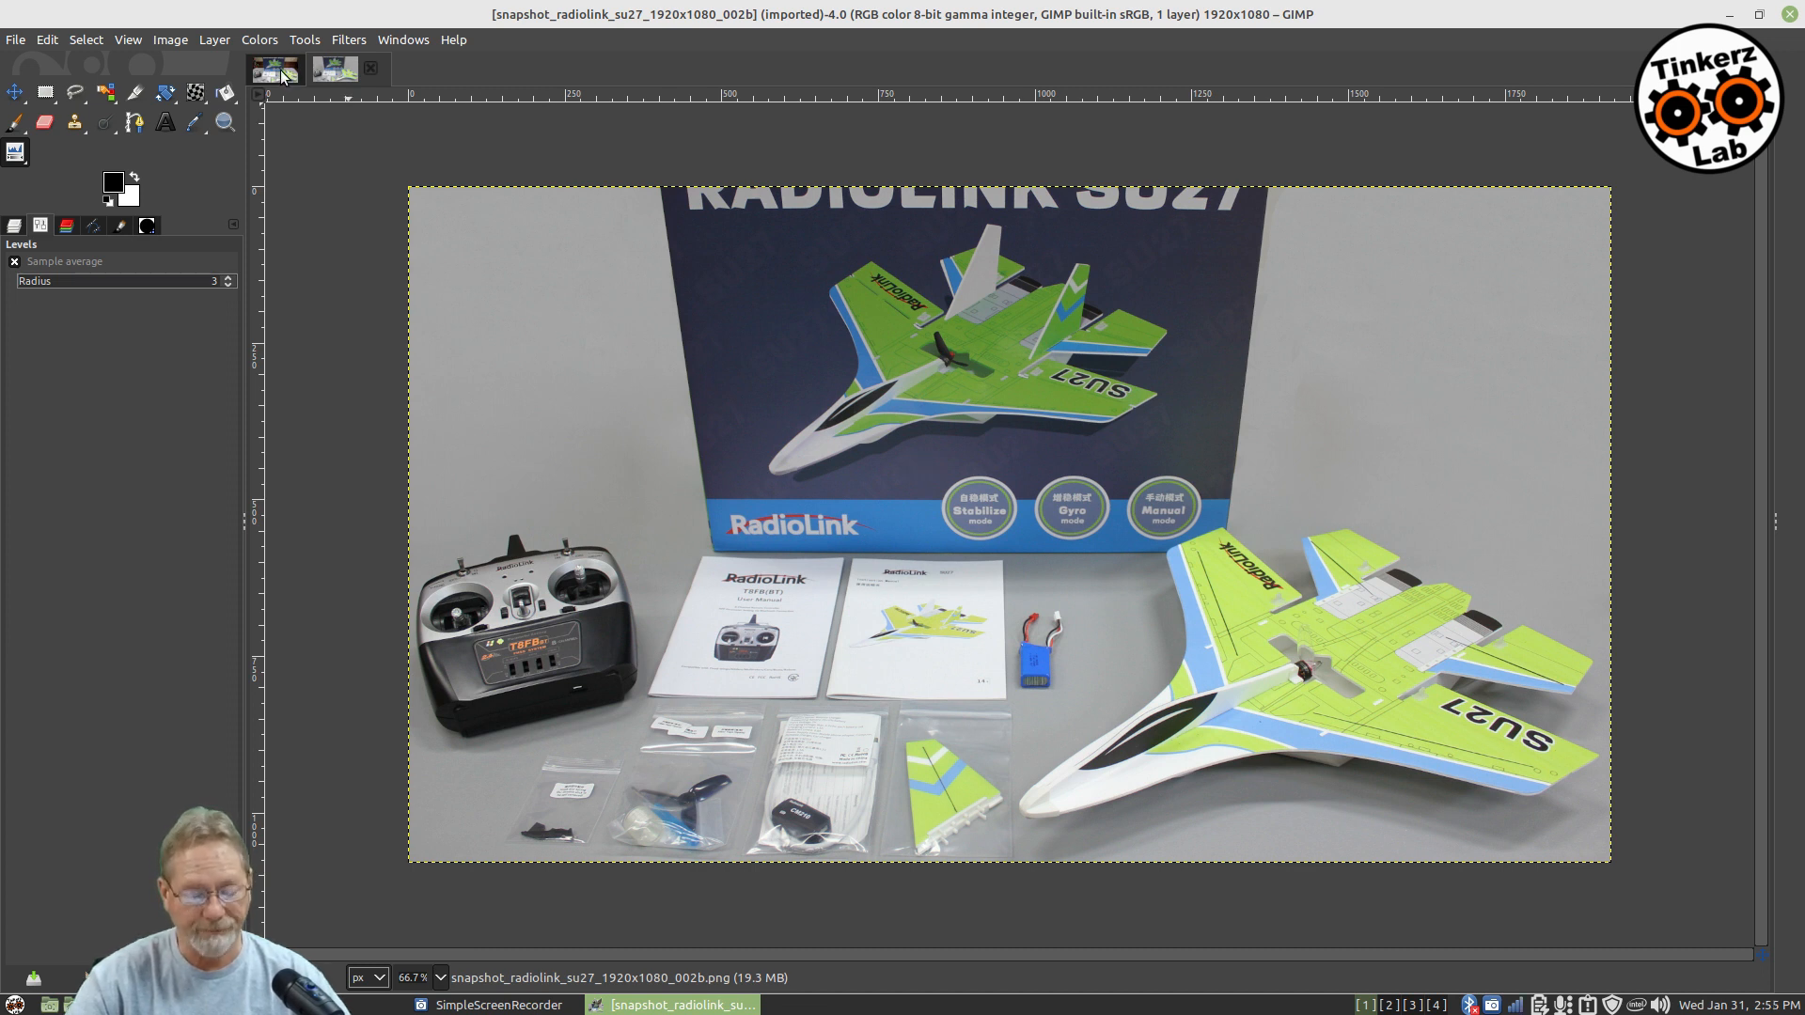
Step: Fit both the 002b and the 002a image to the window
key("shift+ctrl+j")
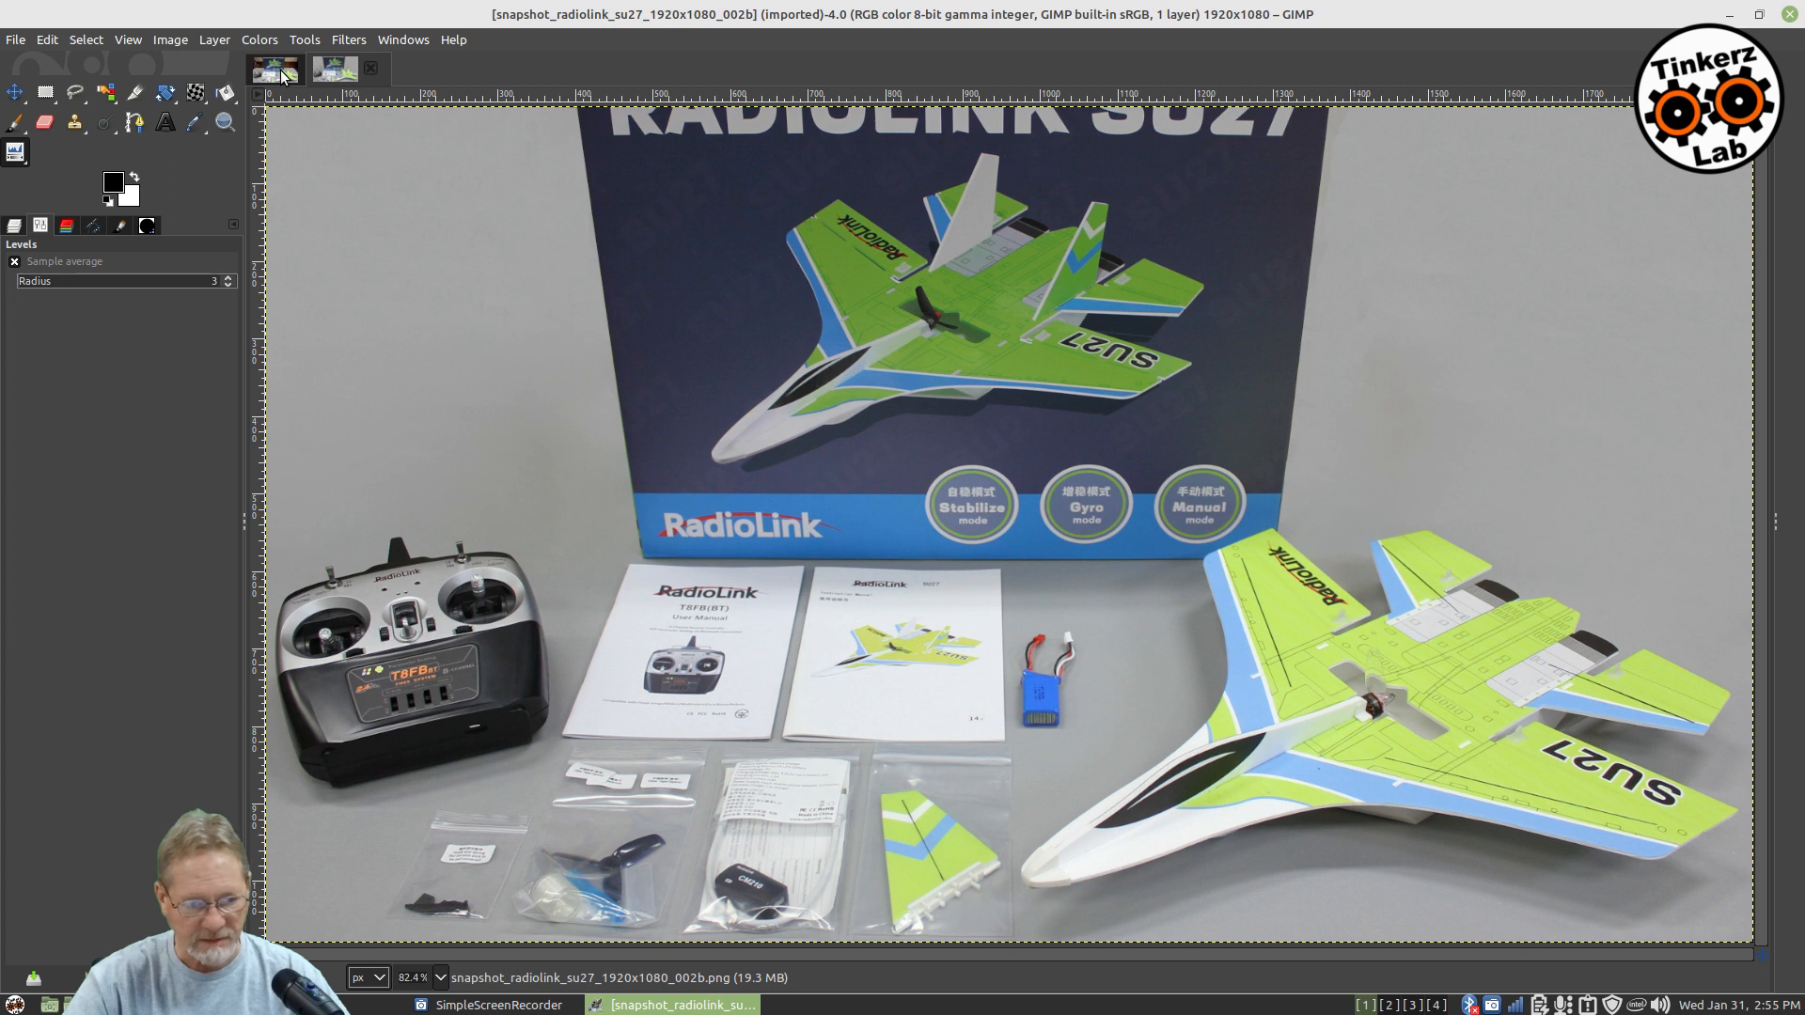
left_click(262, 72)
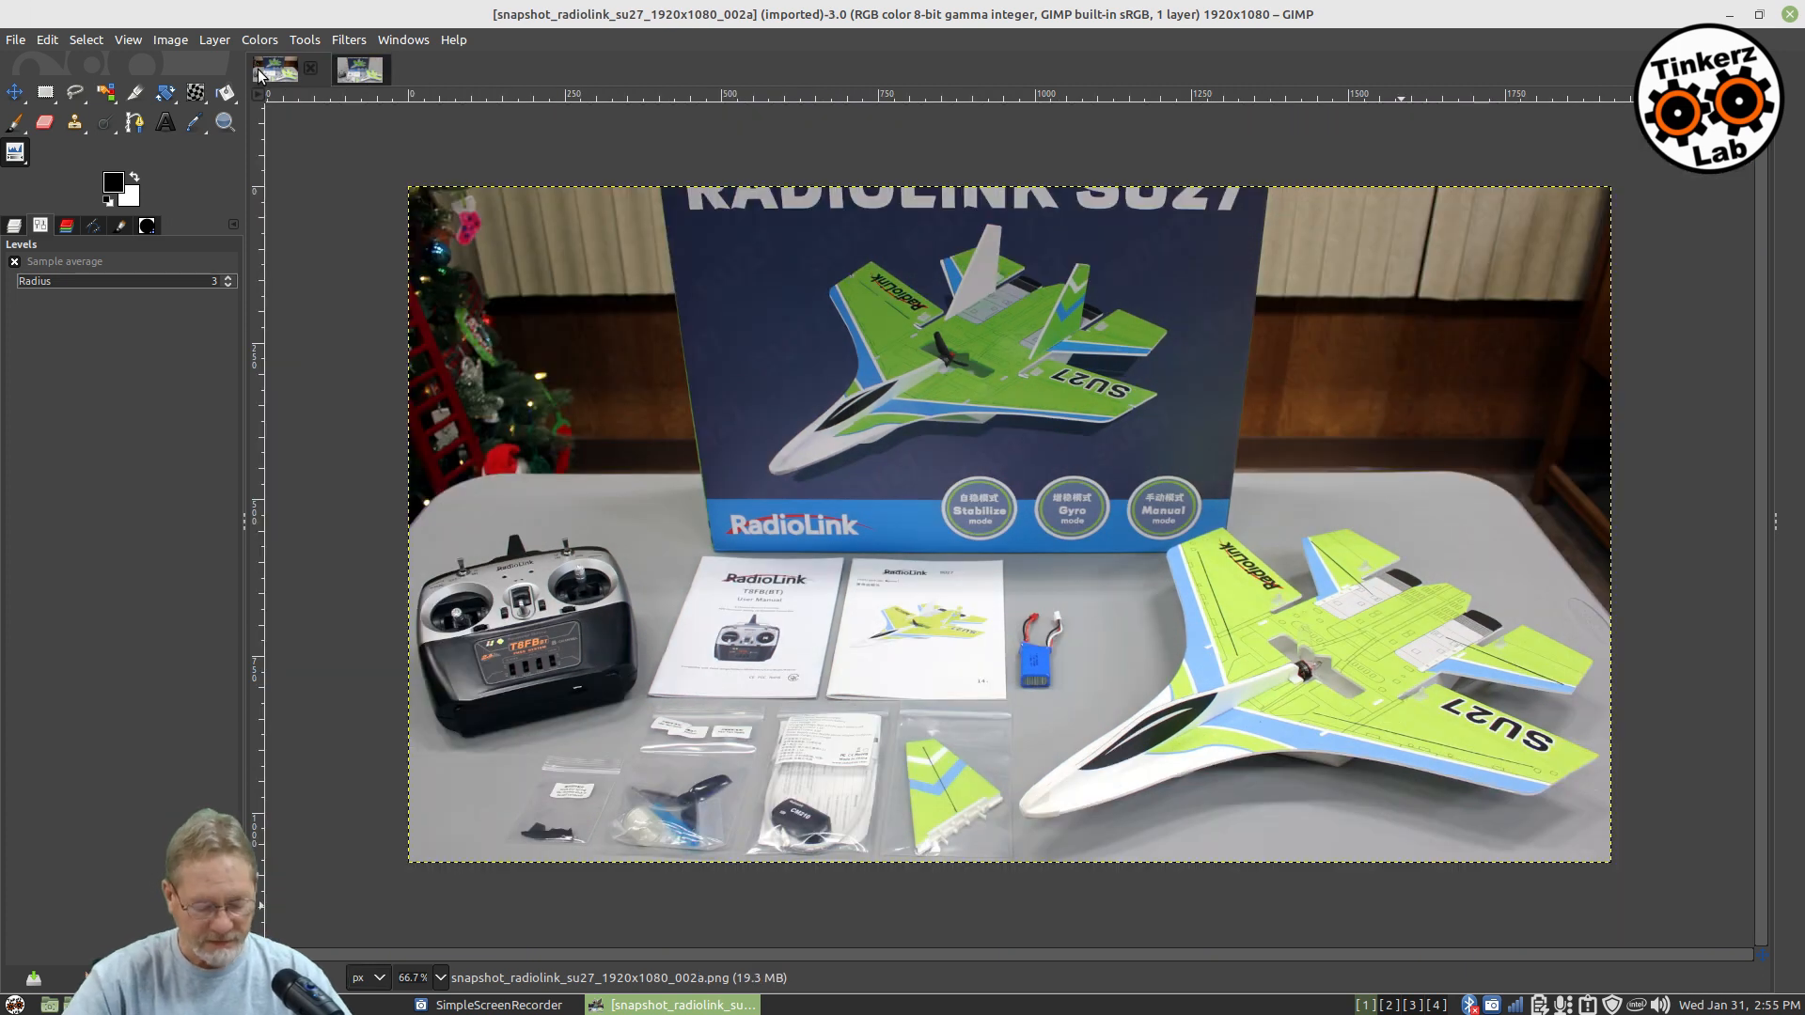
key("shift+ctrl+j")
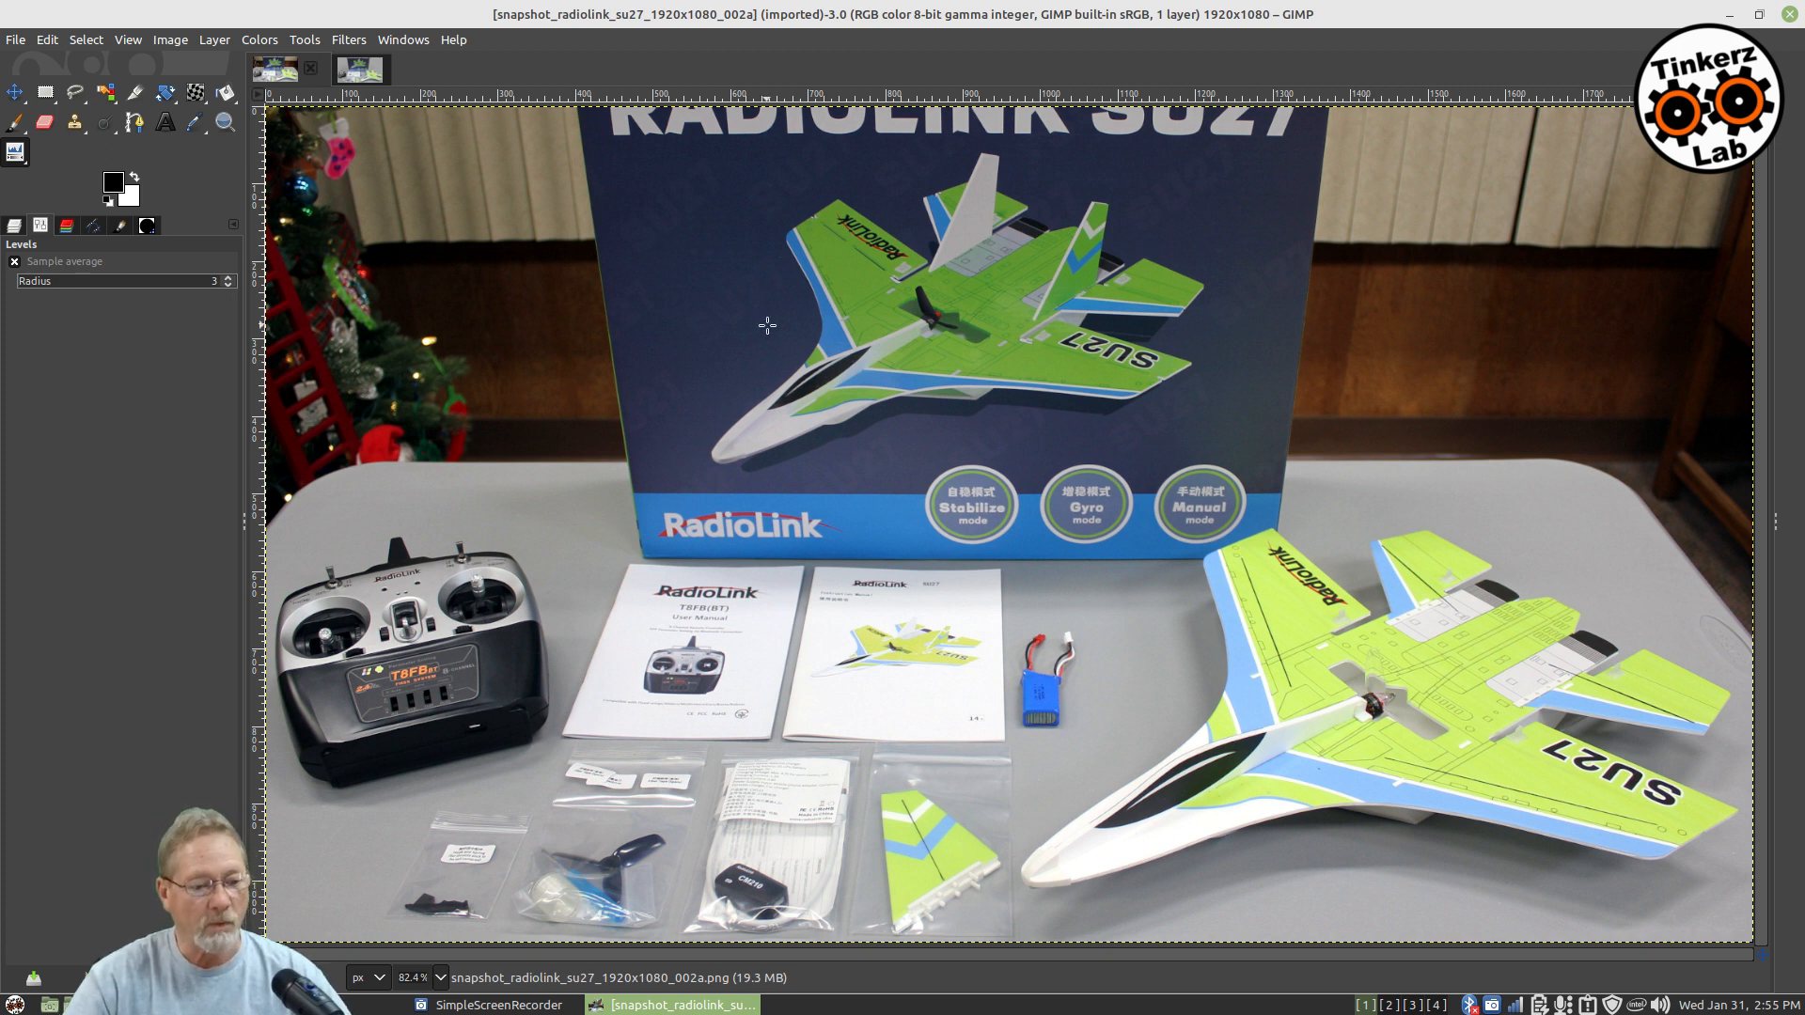
Step: Compare the cleaned-up background of the 002b image with the original 002a image, ending on 002a
left_click(357, 79)
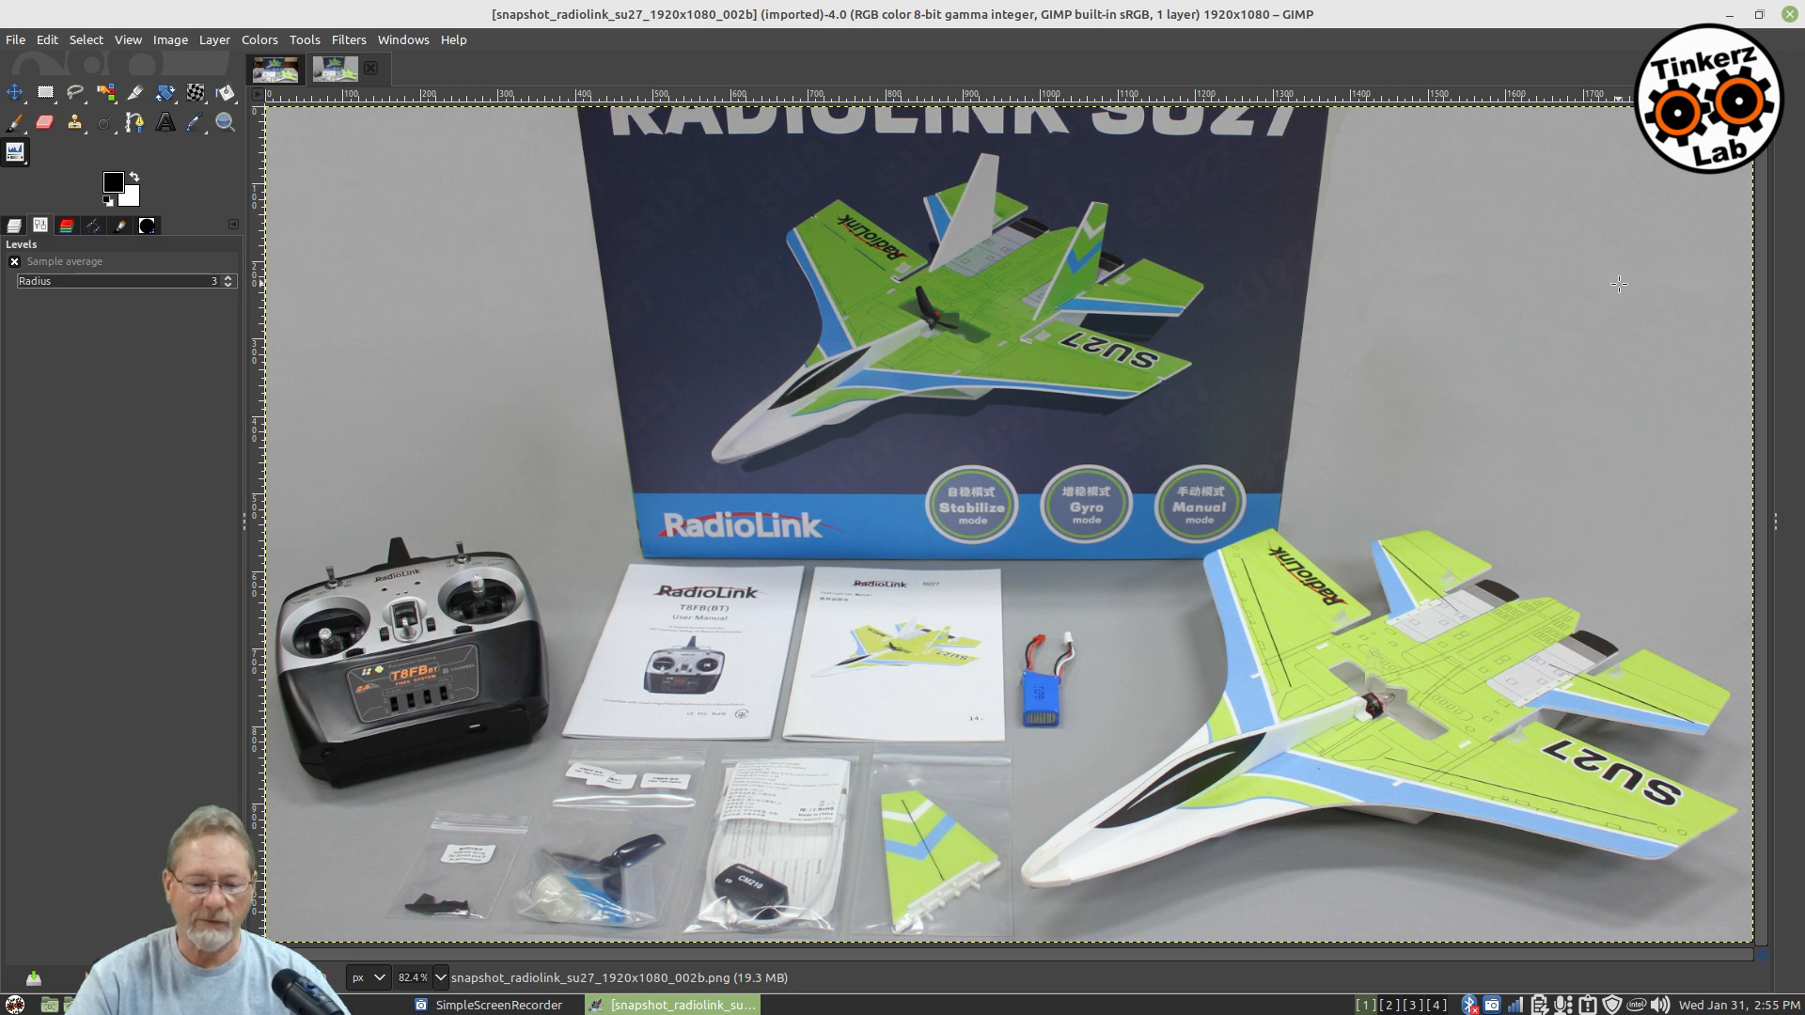
left_click(276, 70)
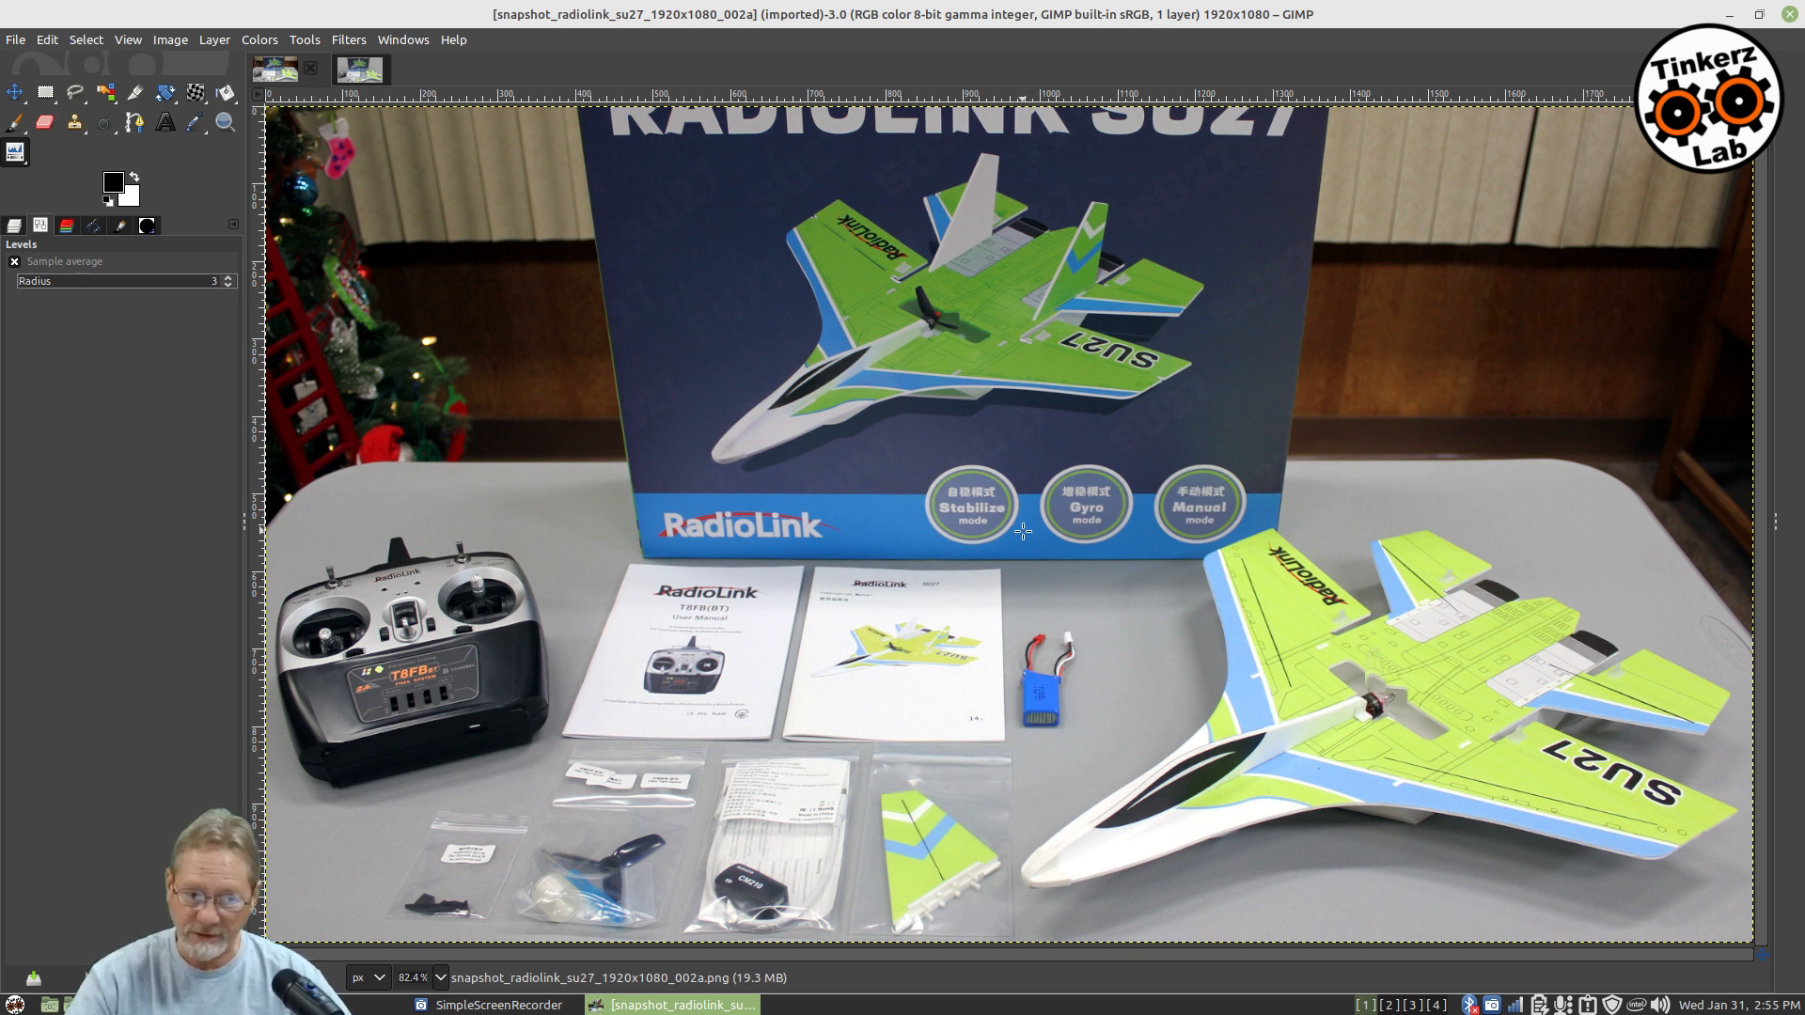
left_click(363, 73)
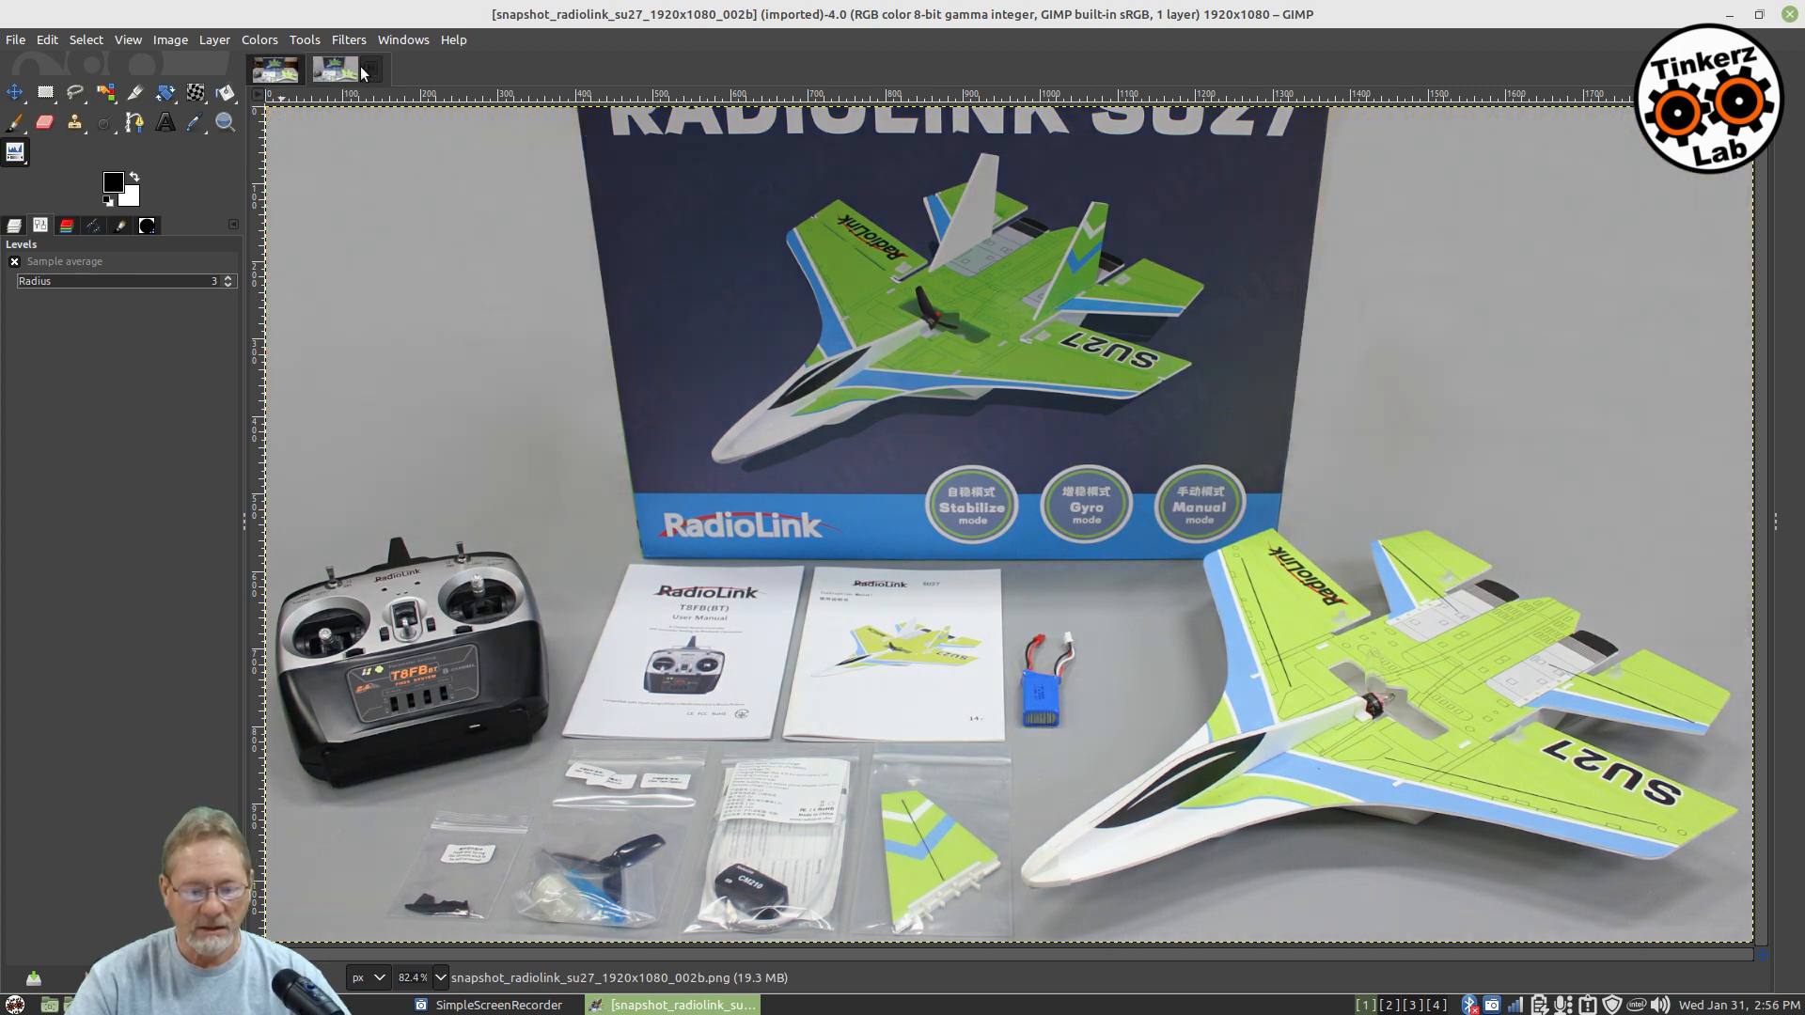
left_click(277, 70)
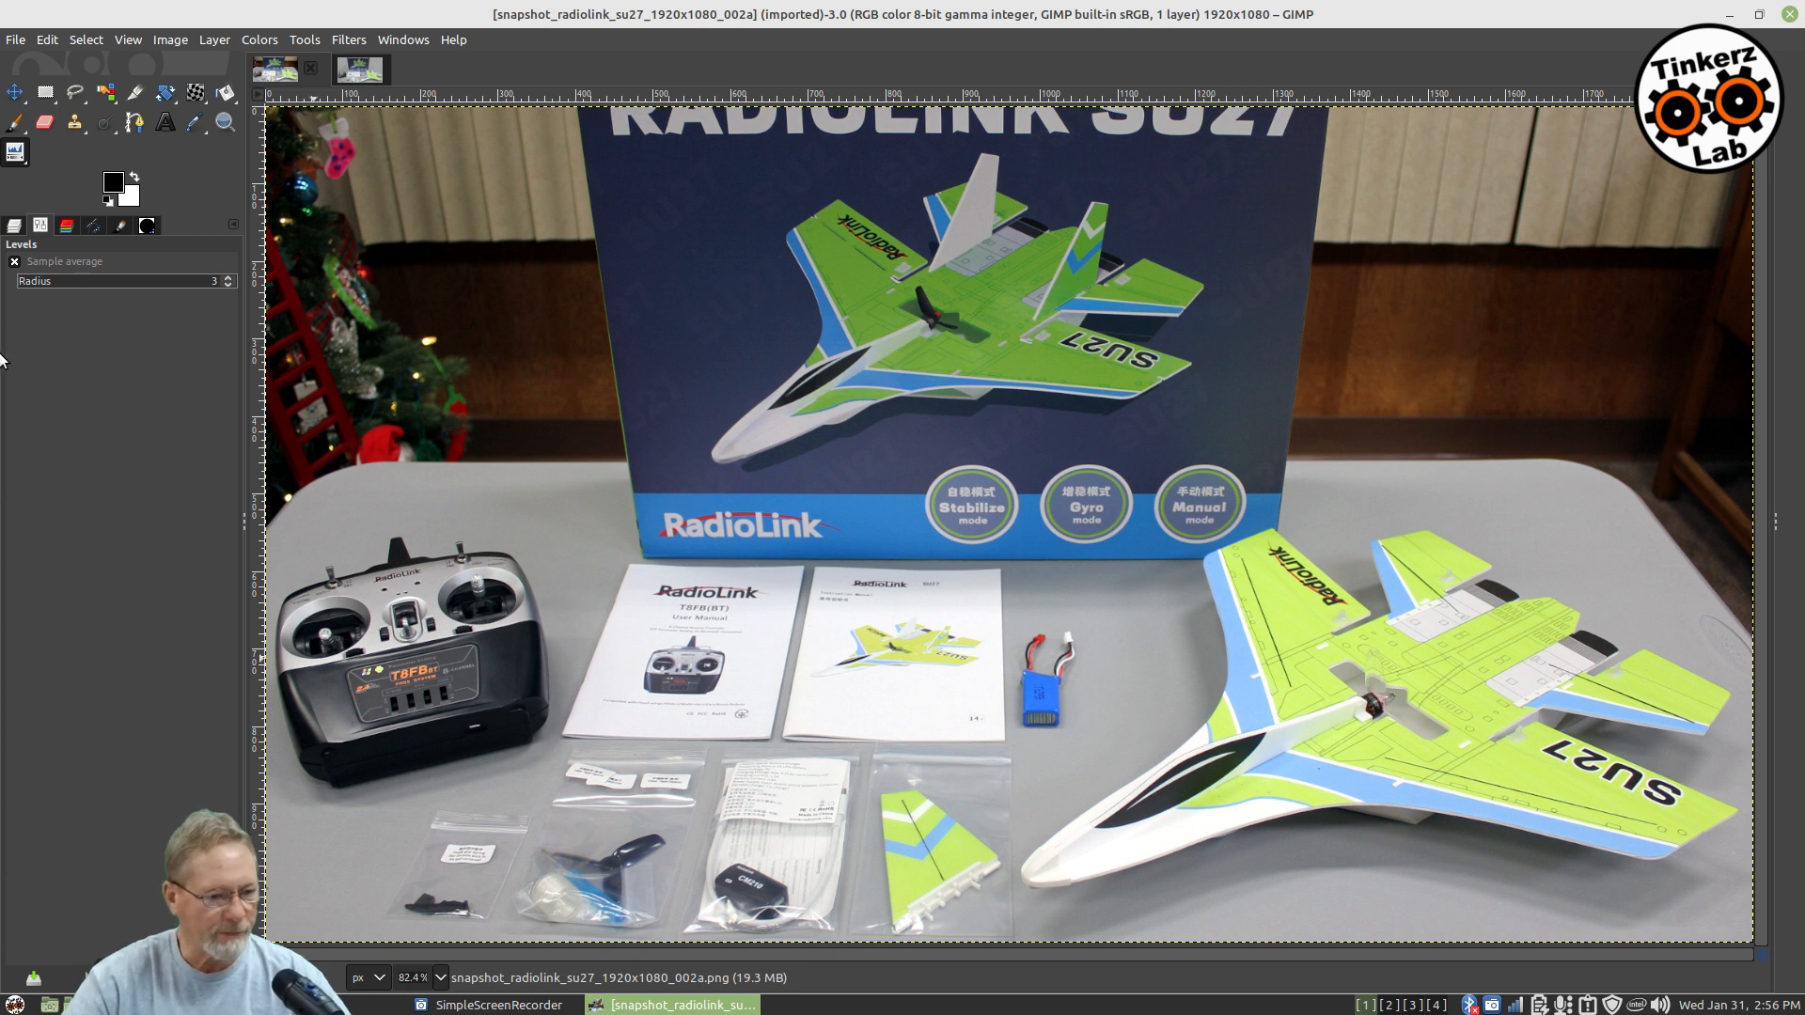
Step: Set up the Clone tool with opacity 75.3, the 2. Hardness 075 brush and jitter enabled
left_click(76, 123)
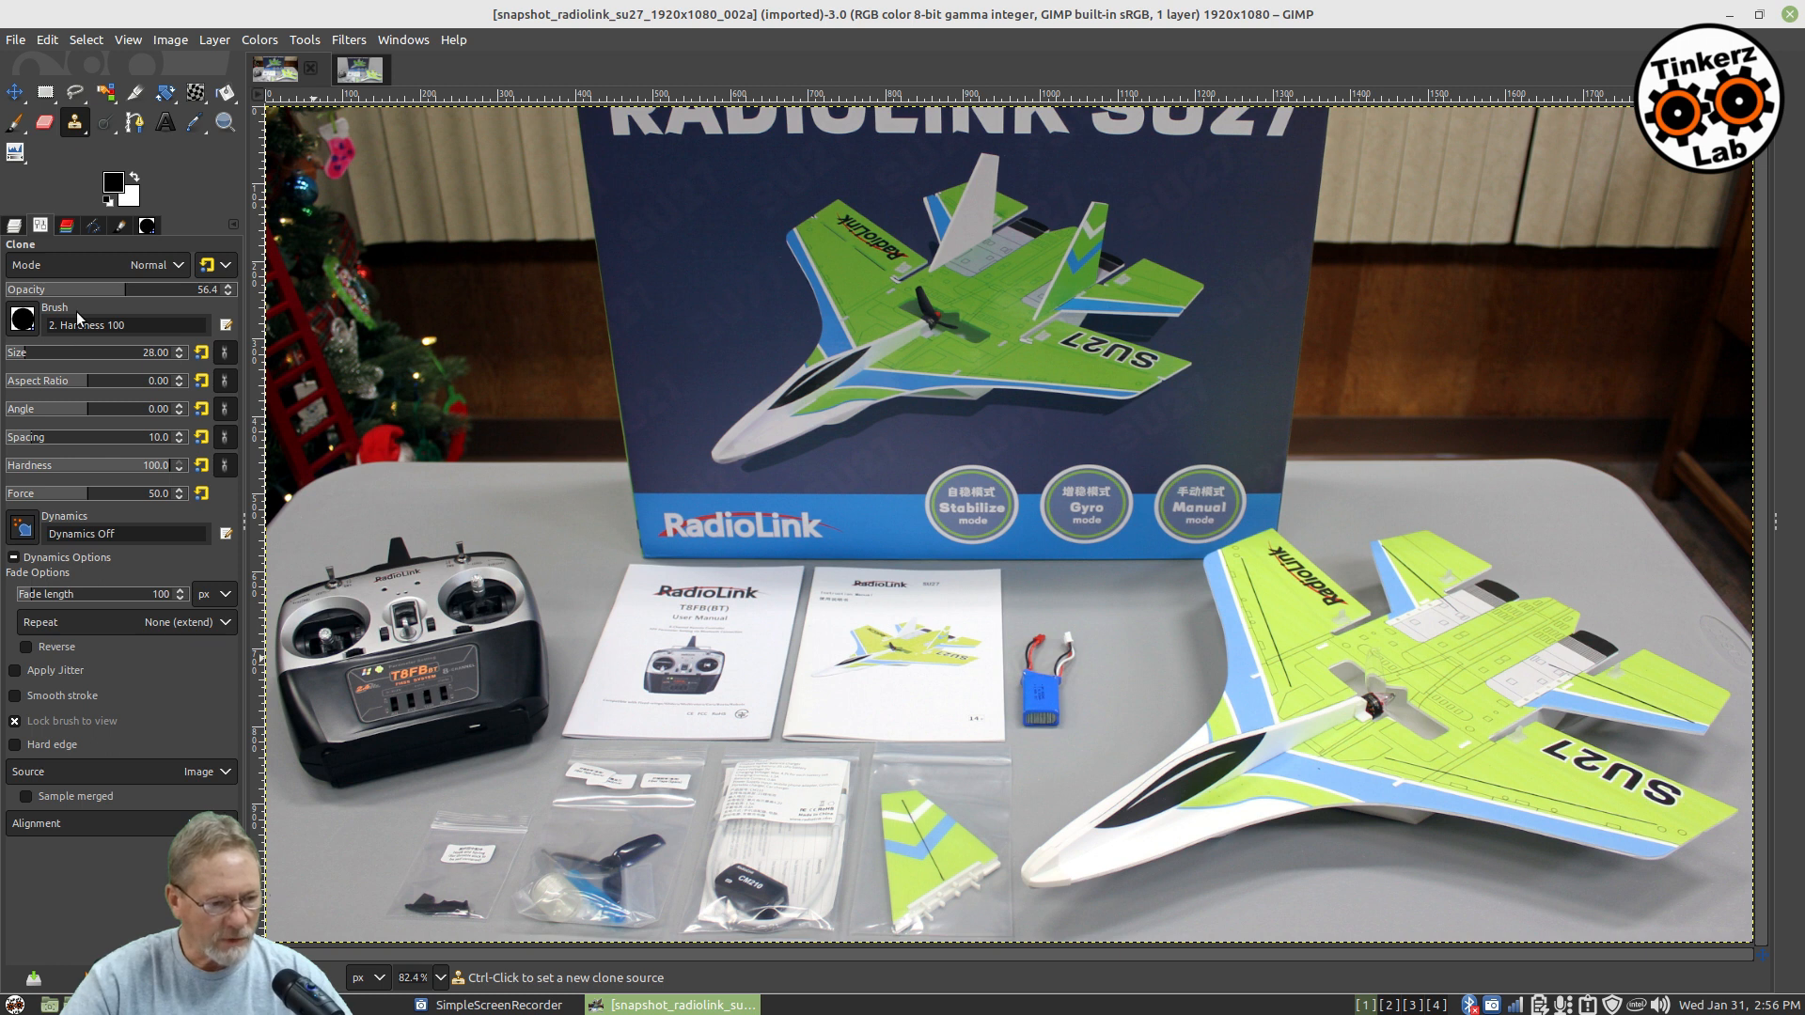
left_click_drag(109, 297, 167, 294)
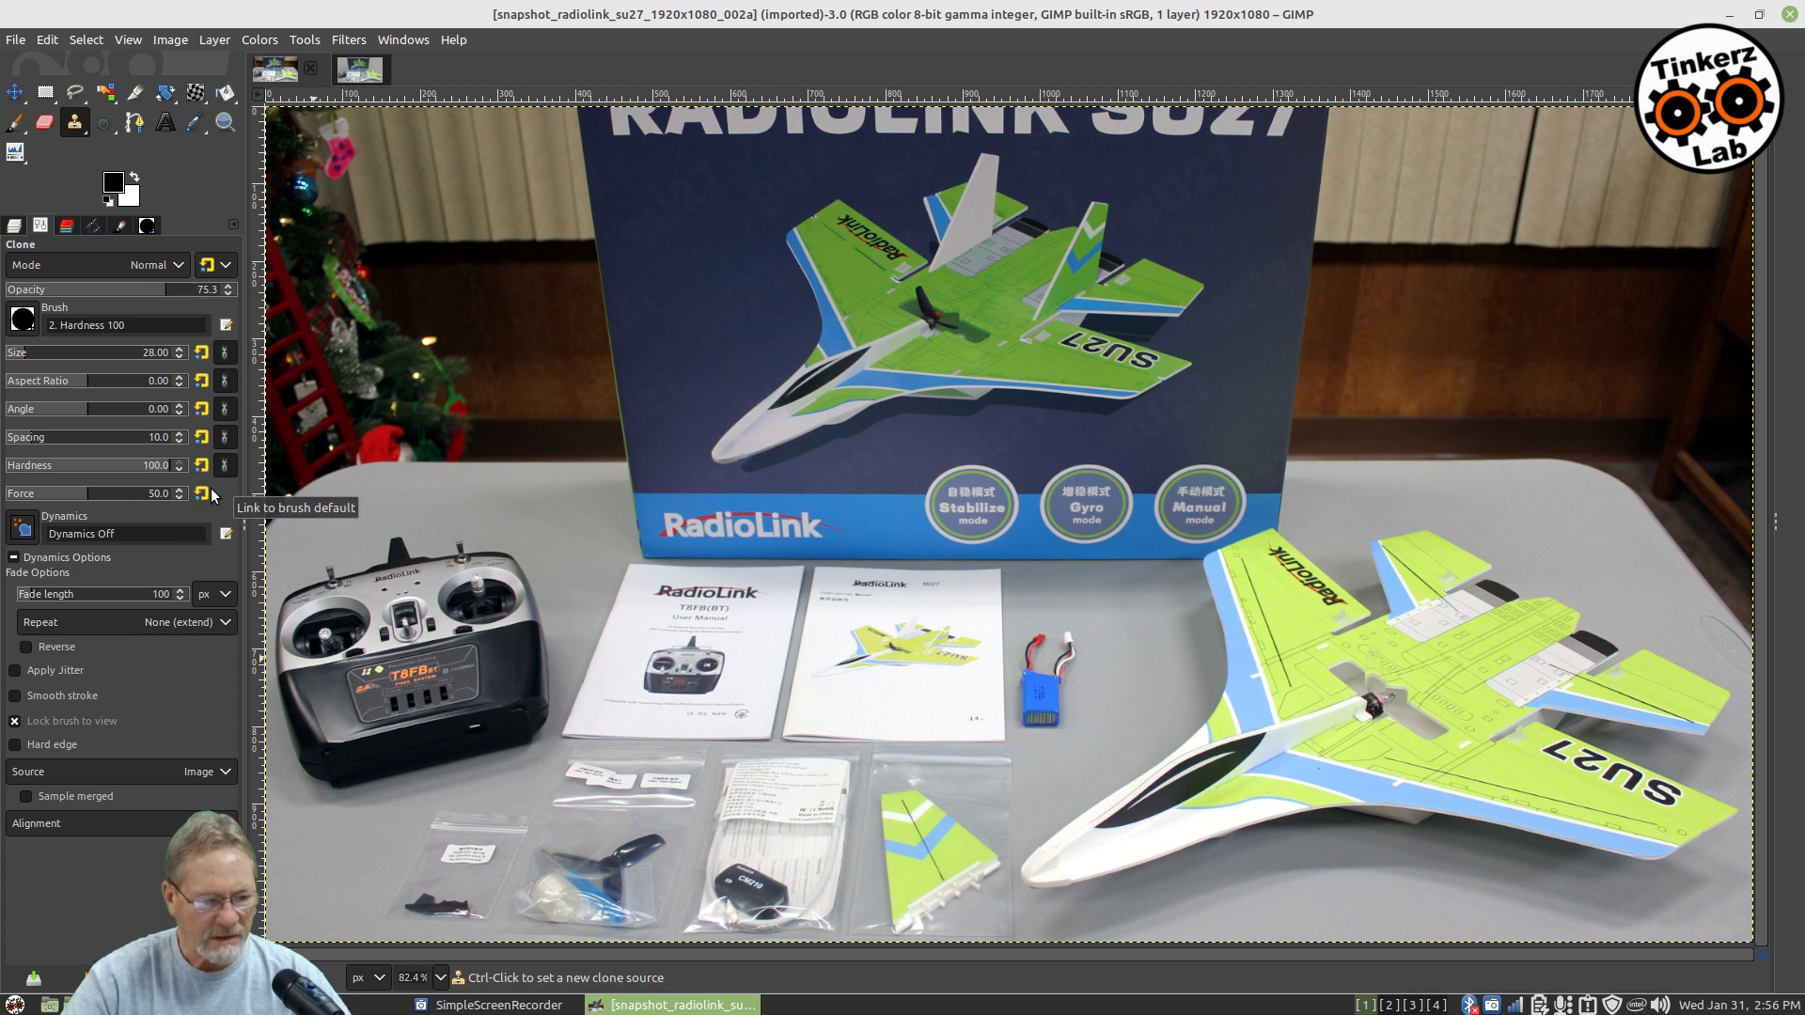
left_click(22, 323)
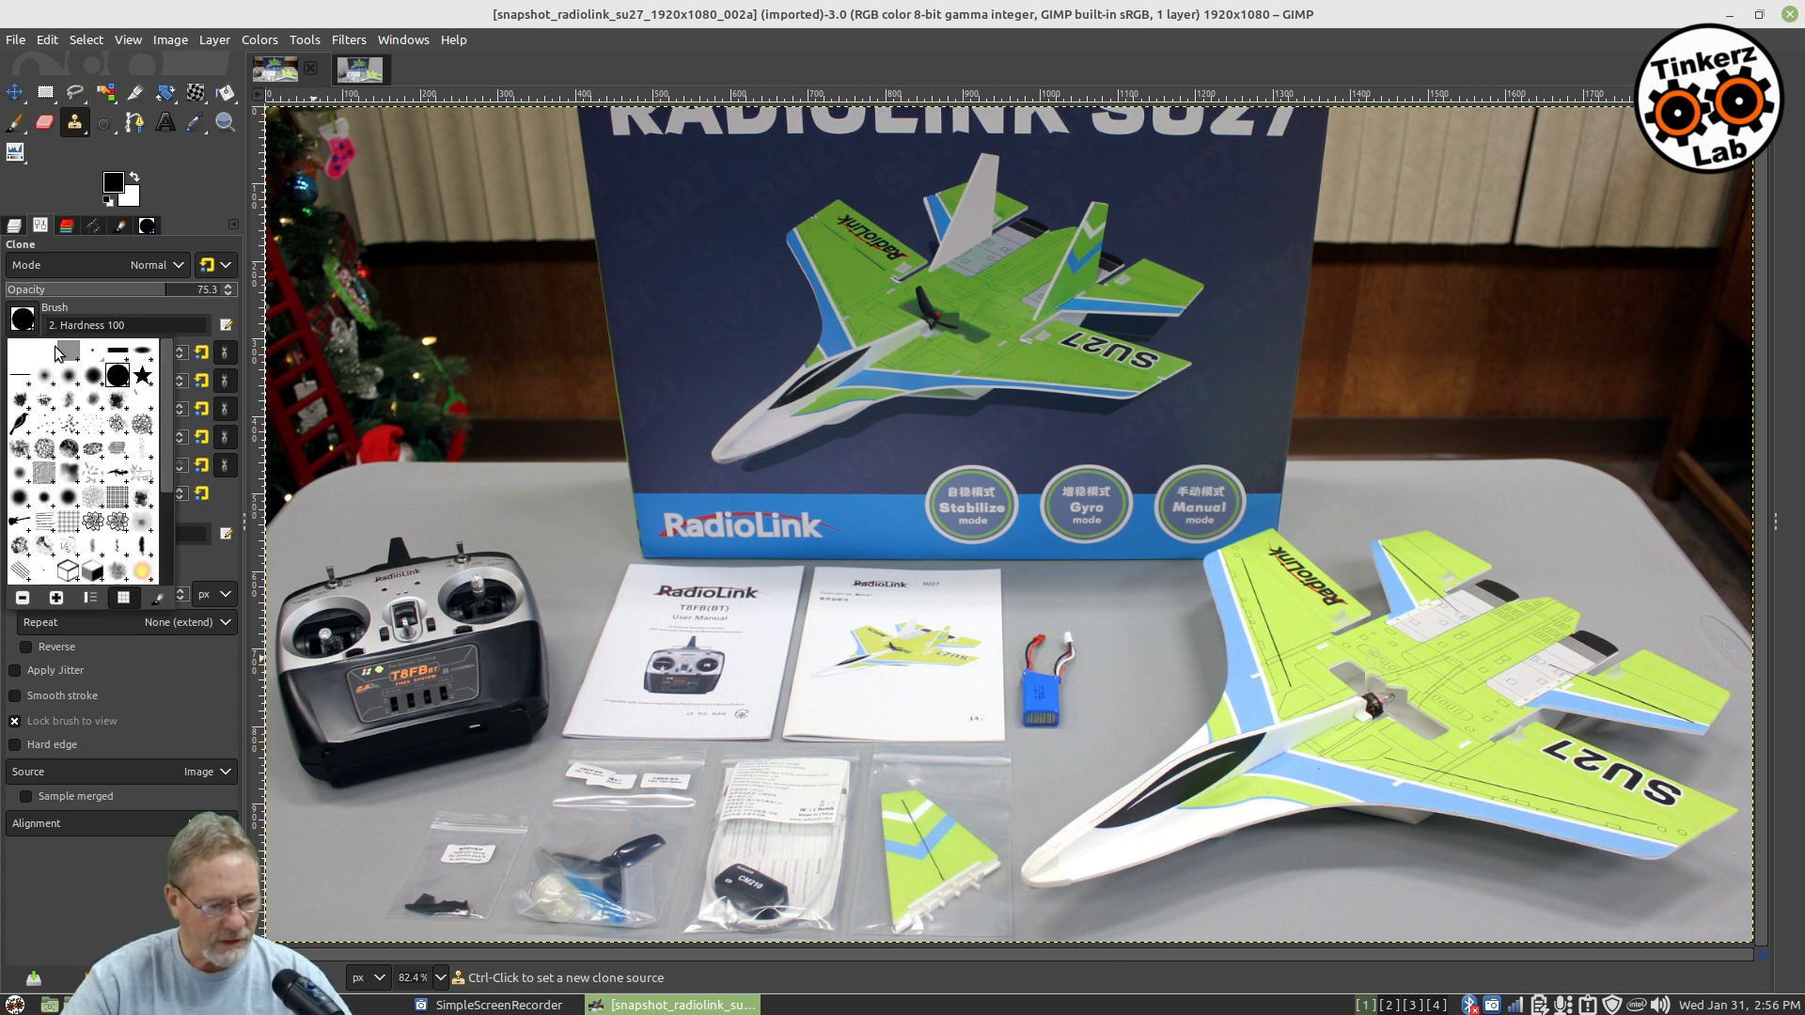
double_click(94, 379)
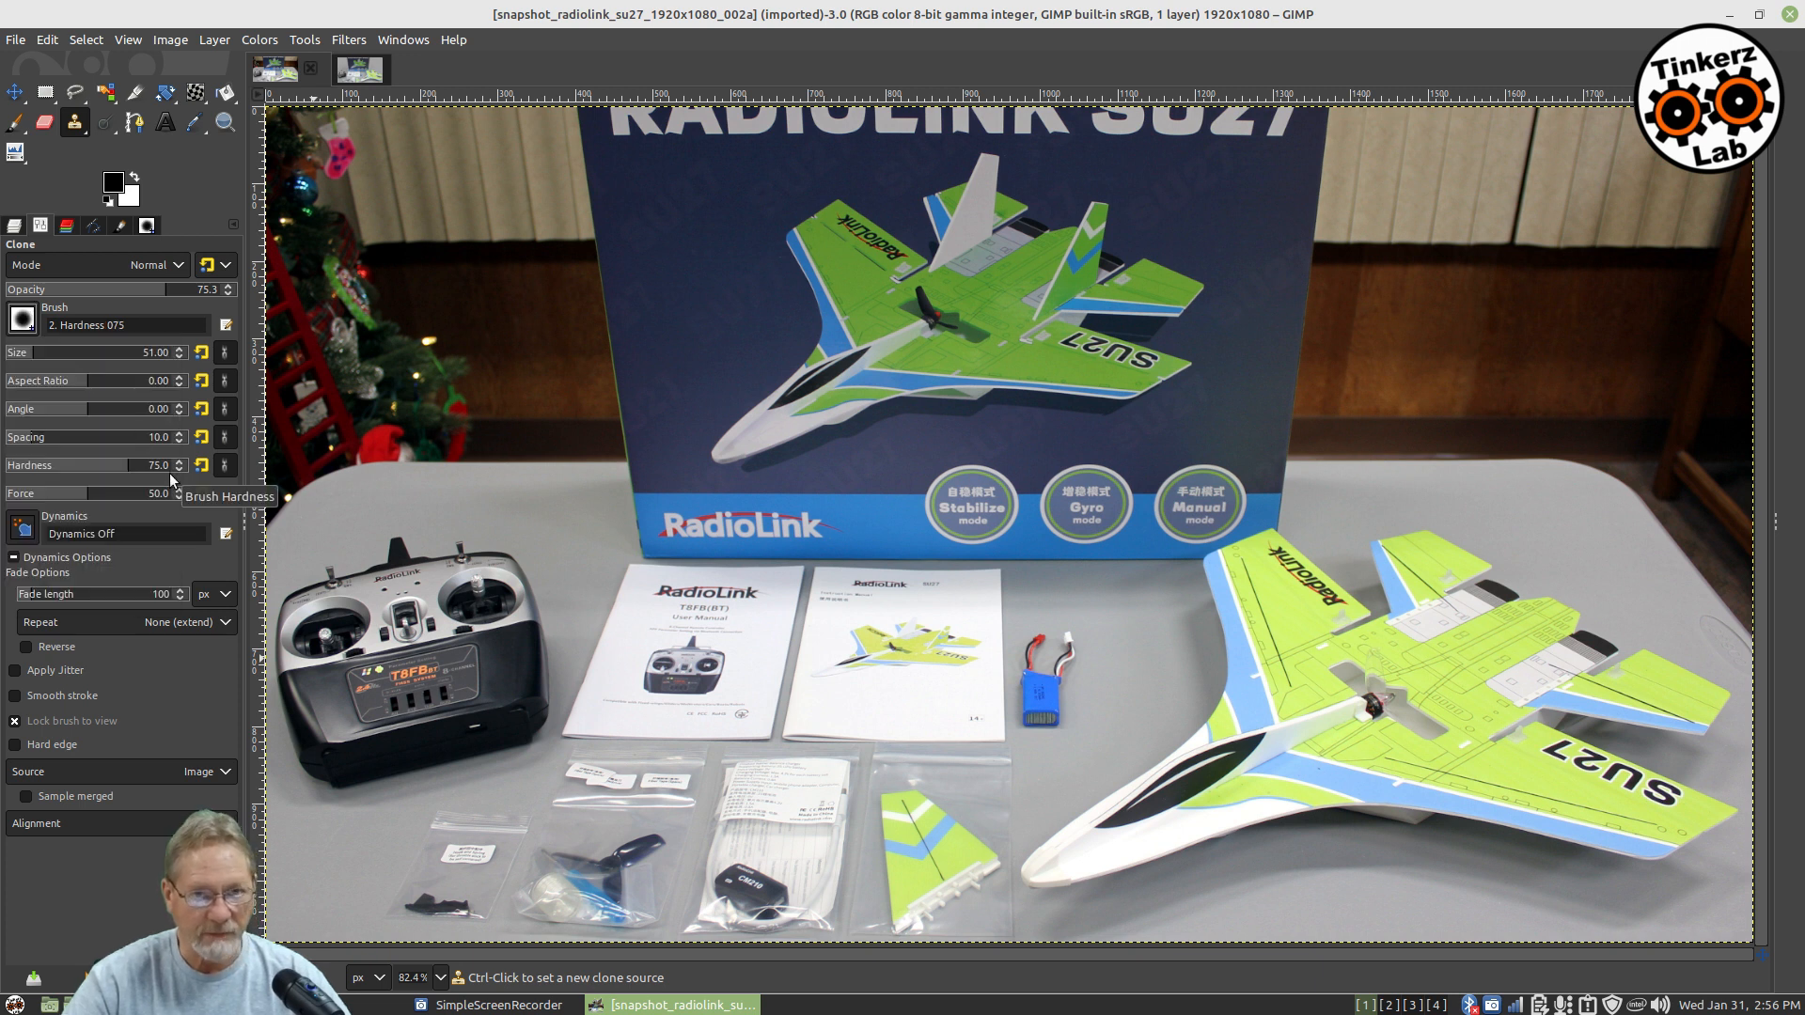
left_click(15, 670)
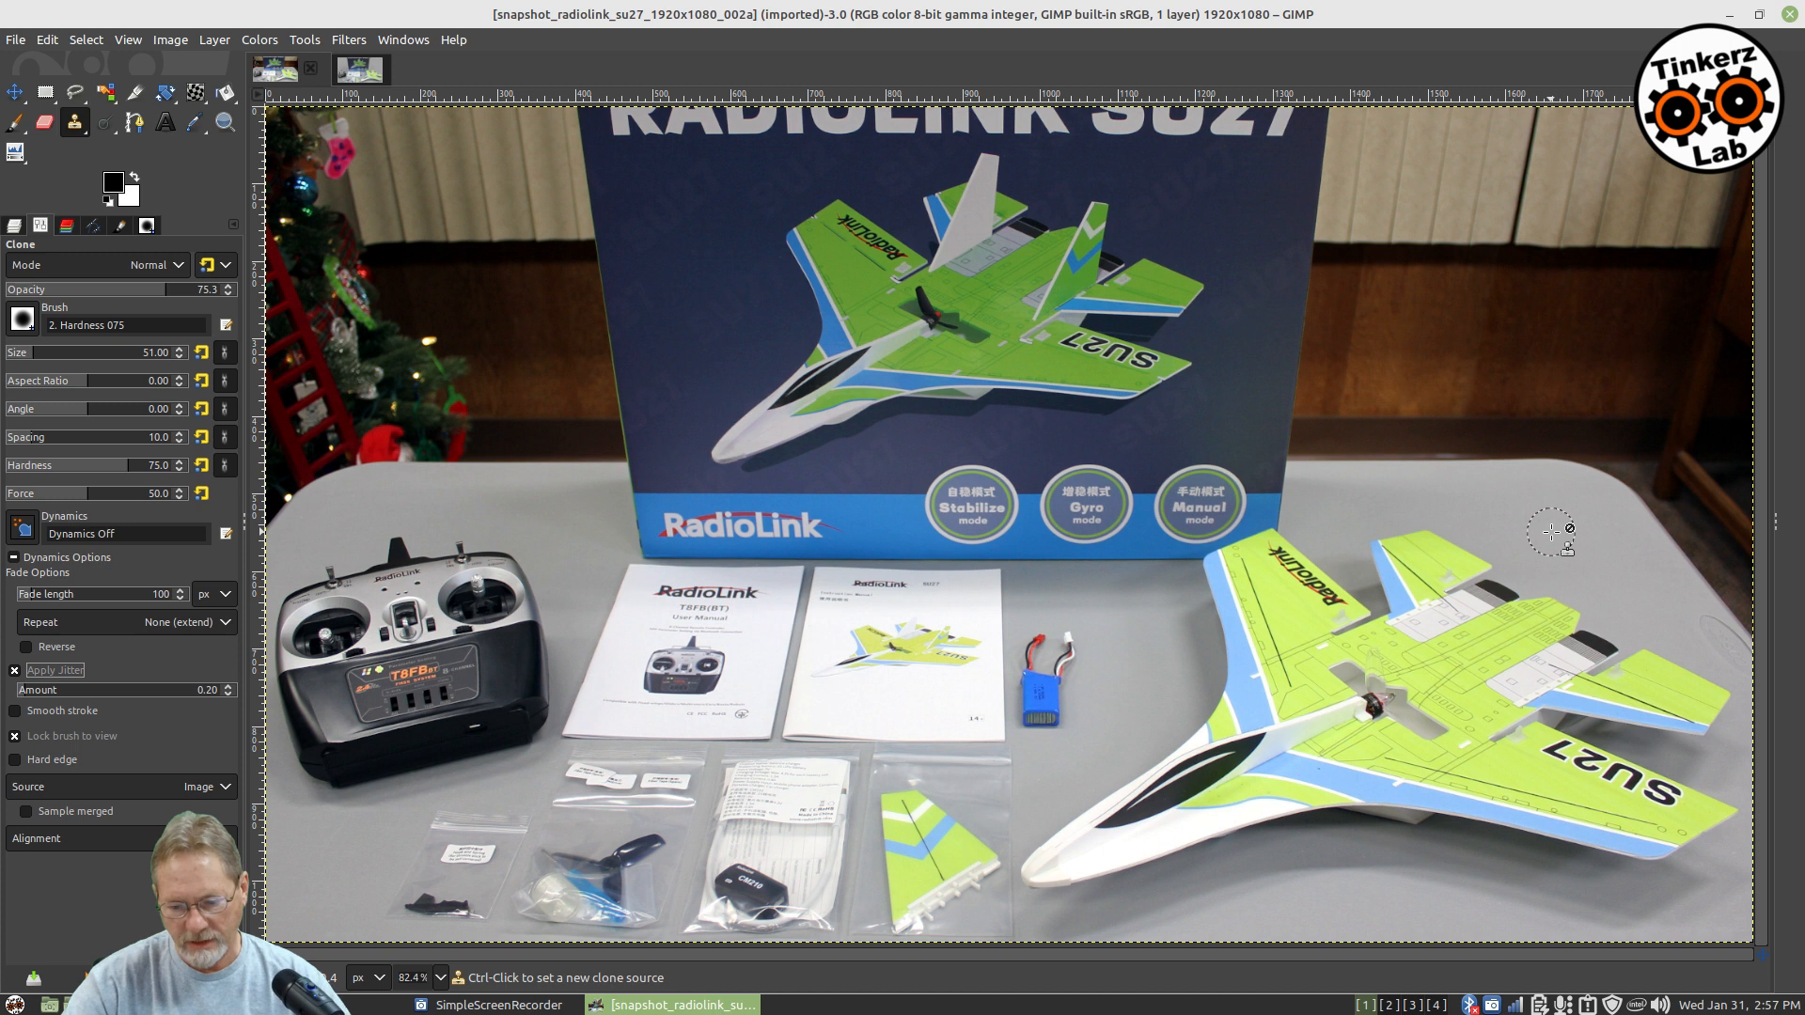
Step: Sample the grey tabletop above the plane's tail and clone it over the dark area along the table's right corner
key("ctrl")
left_click(1551, 532, "ctrl")
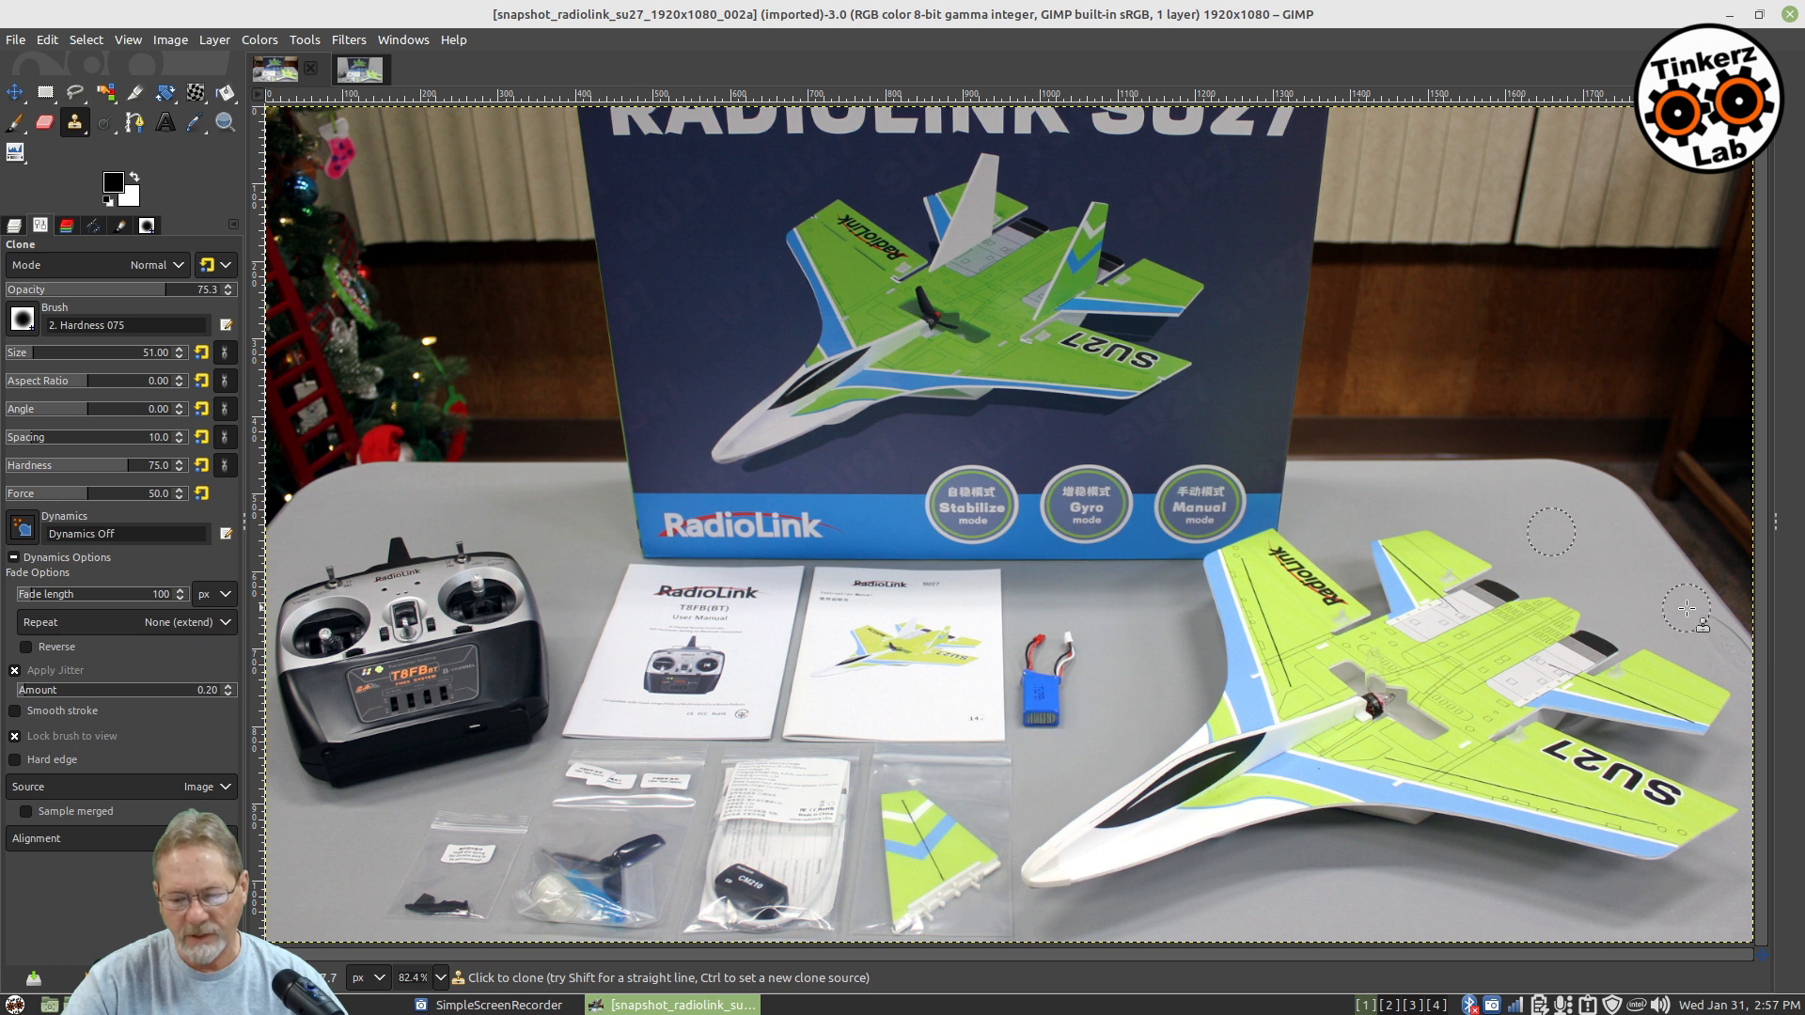
left_click(1727, 633)
left_click(1715, 624)
left_click_drag(1741, 654, 1735, 637)
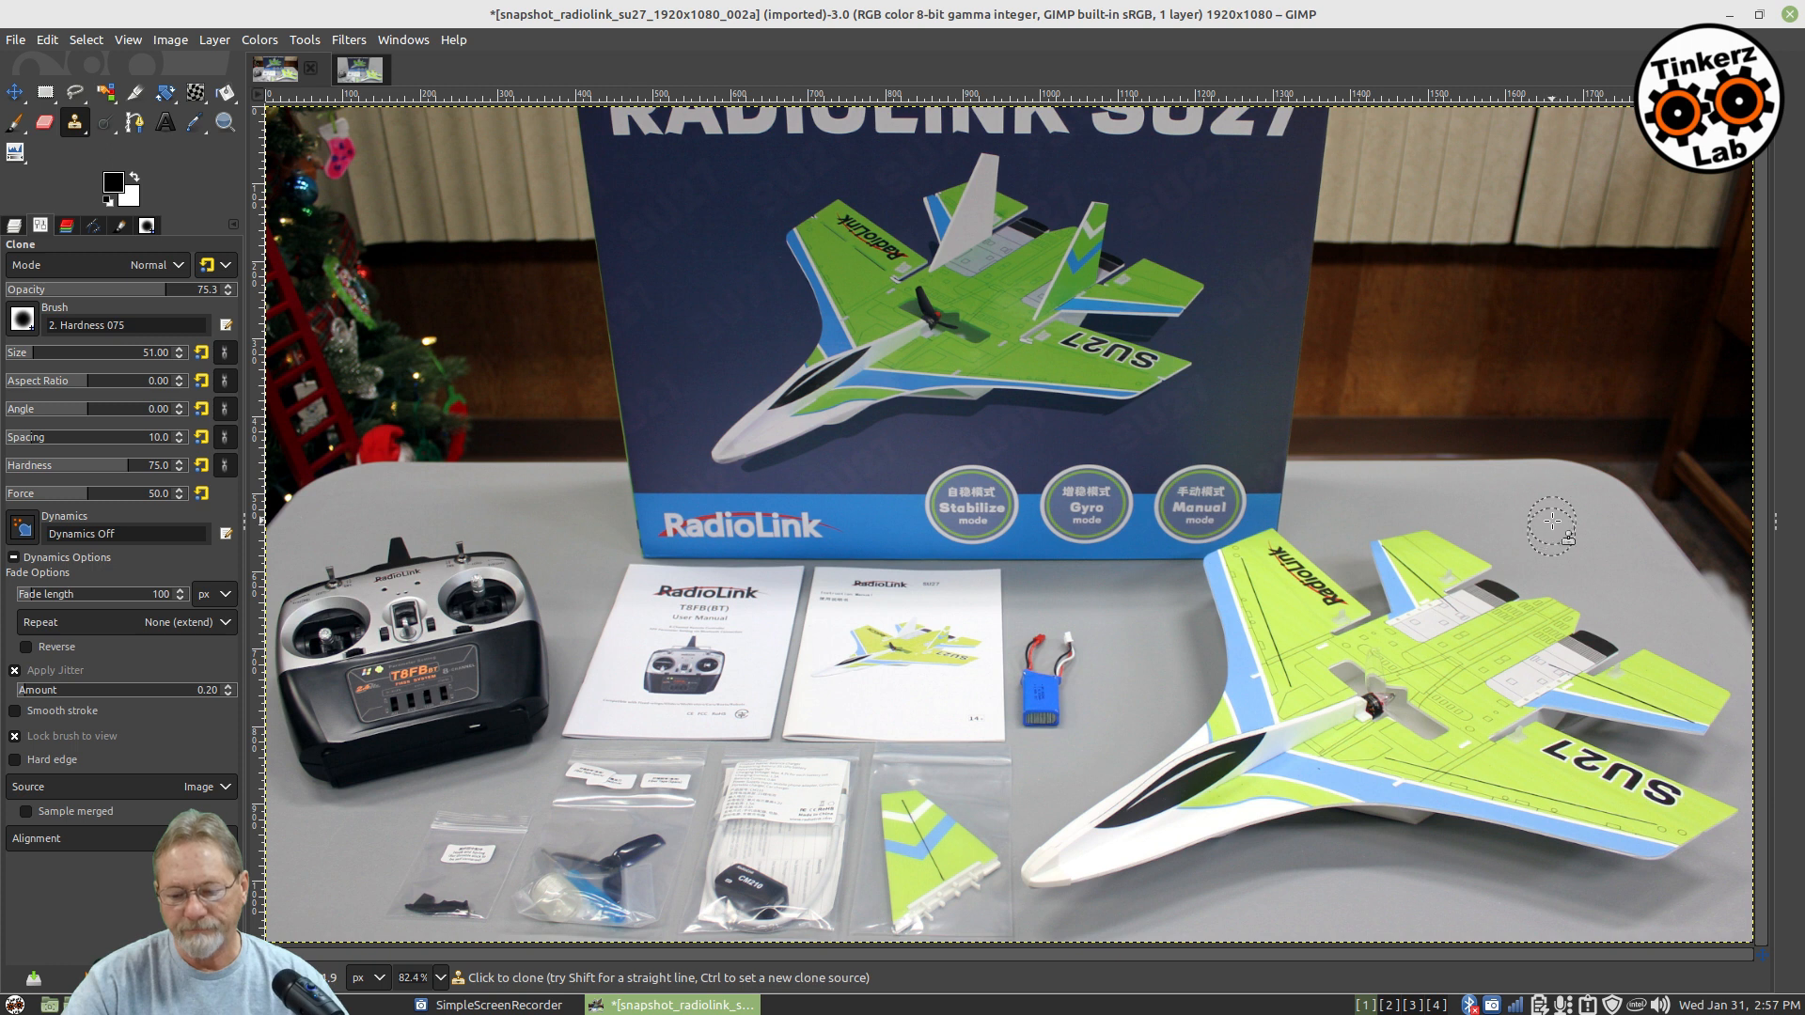
left_click_drag(1732, 601, 1713, 569)
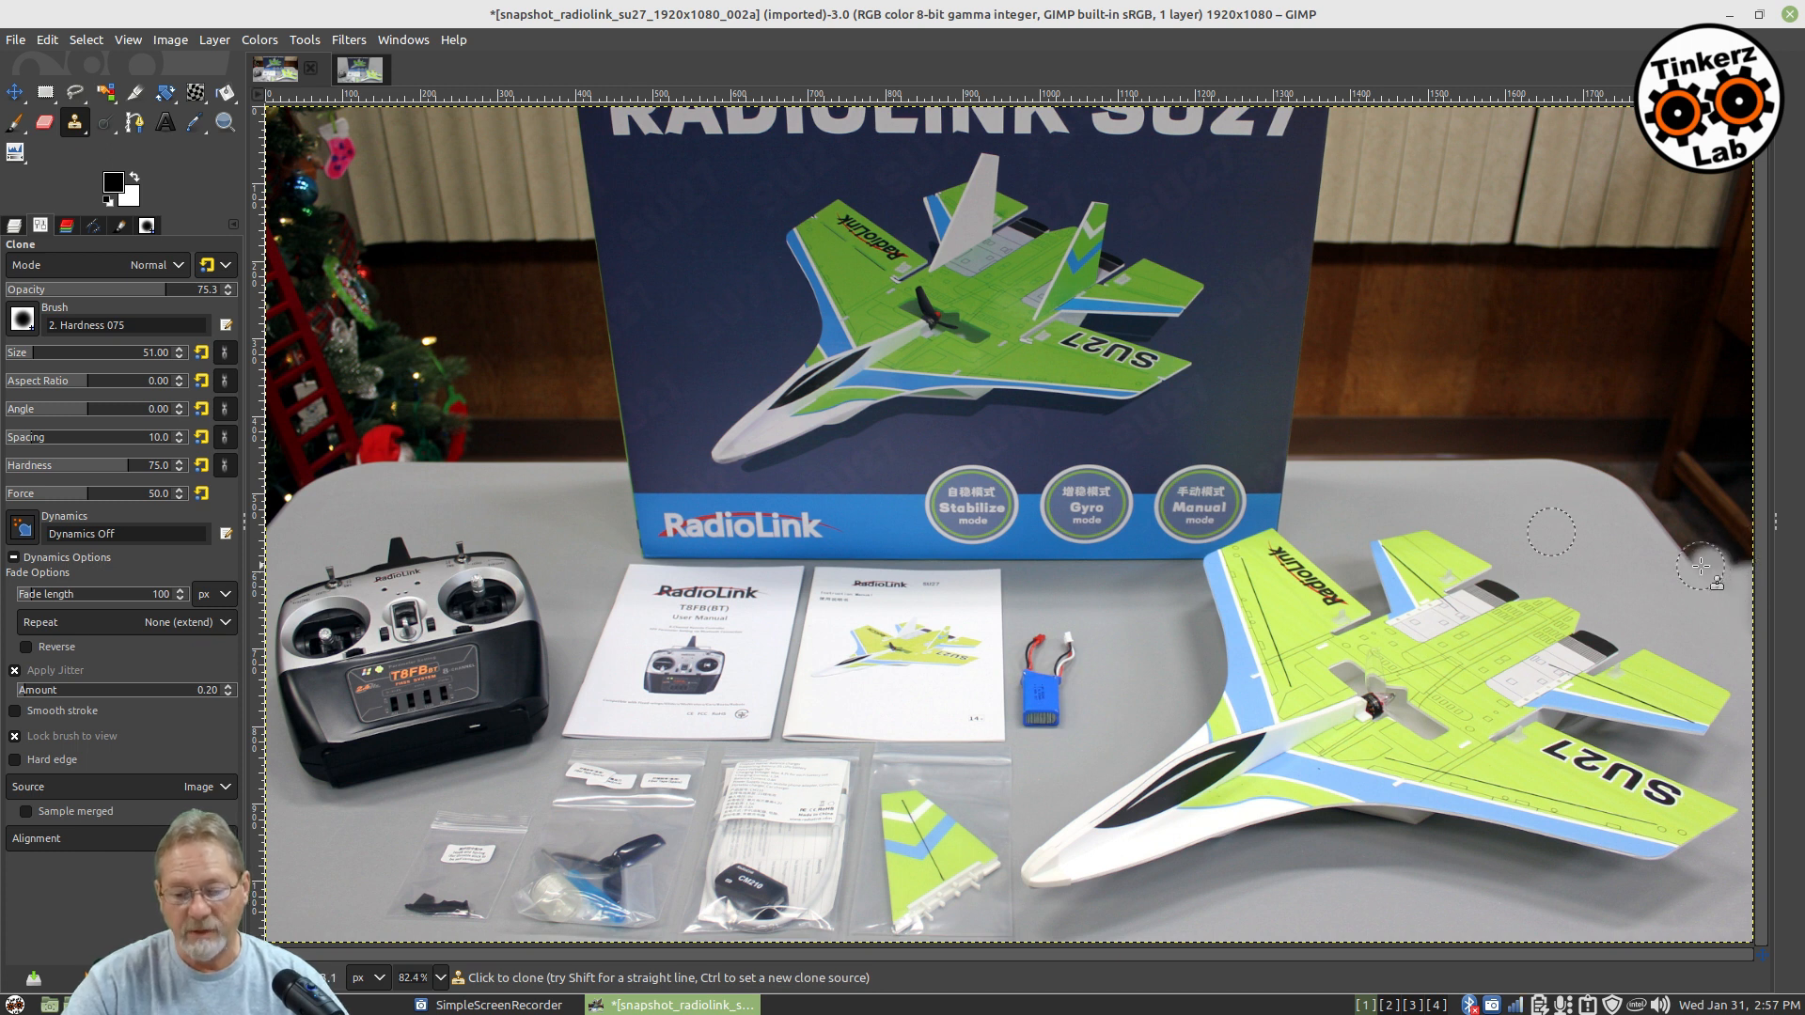
mouse_move(1692, 564)
left_mouse_down()
mouse_move(1755, 648)
mouse_move(1732, 614)
mouse_move(1734, 555)
mouse_move(1719, 582)
mouse_move(1709, 545)
mouse_move(1691, 566)
mouse_move(1680, 533)
mouse_move(1673, 579)
mouse_move(1667, 522)
left_mouse_up()
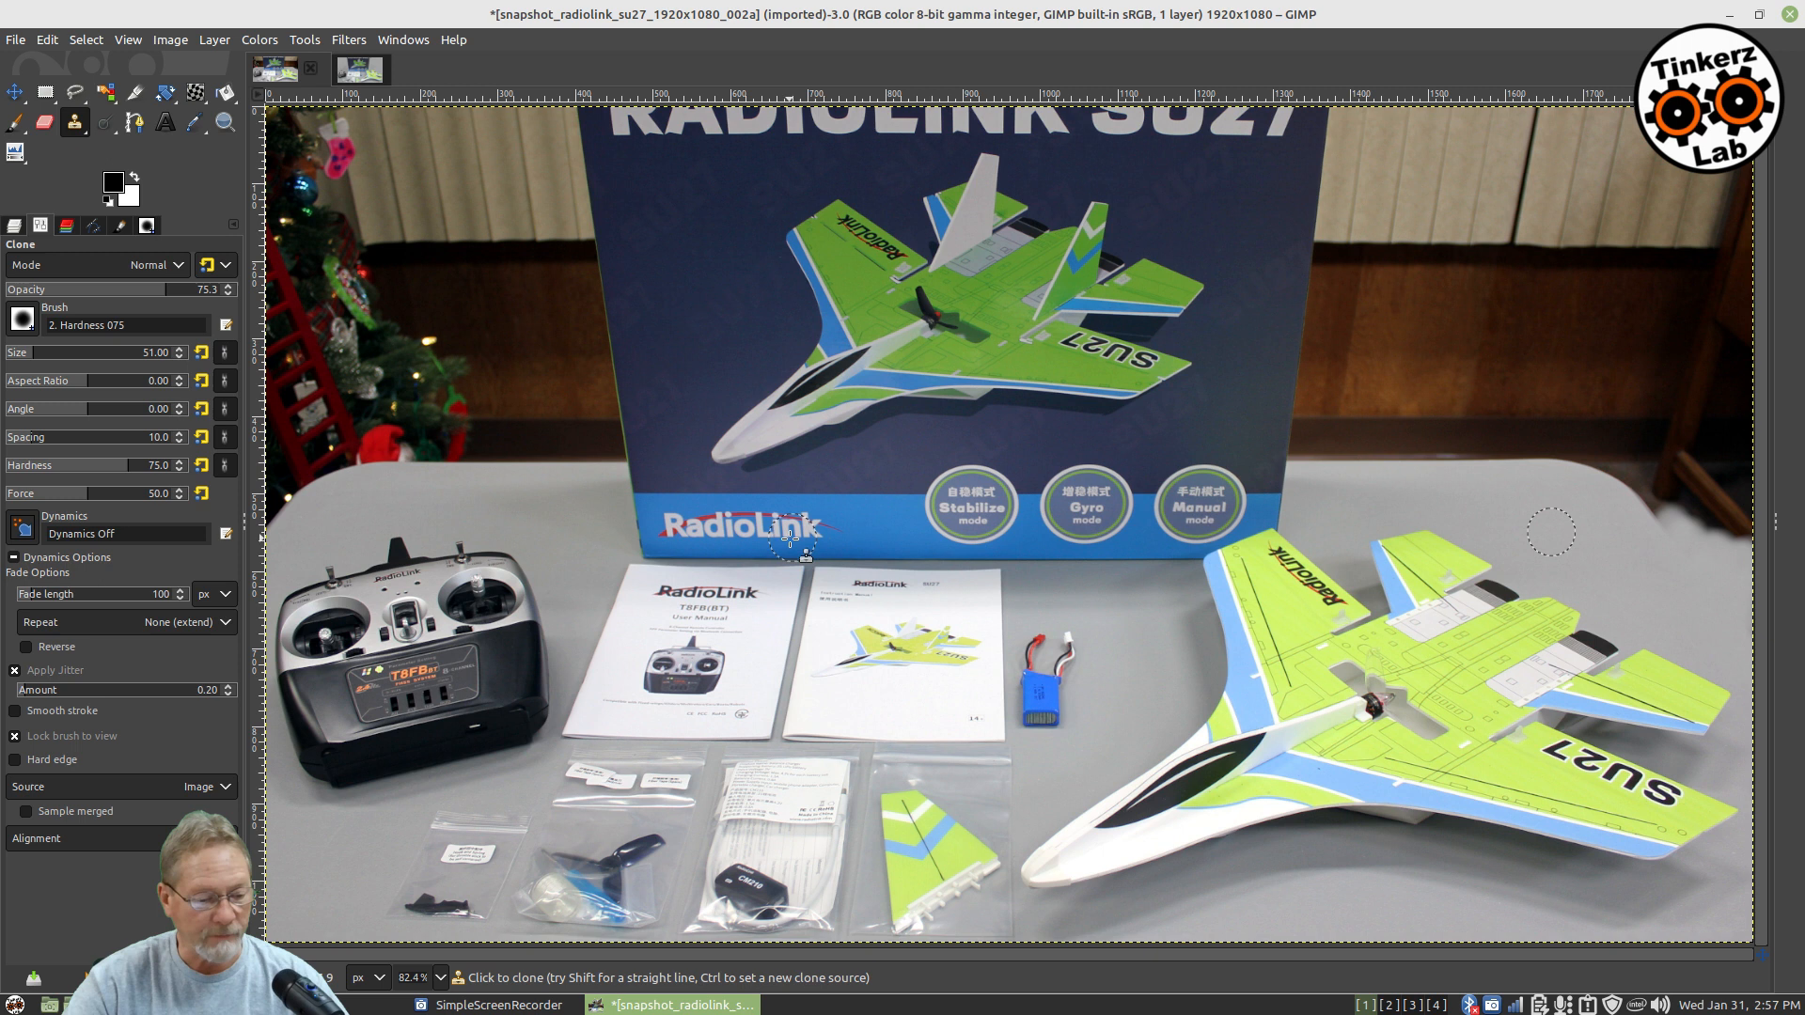
Step: Enlarge the clone brush to 108, resample the grey tabletop and paint over the background just above the table's right side
left_click(49, 353)
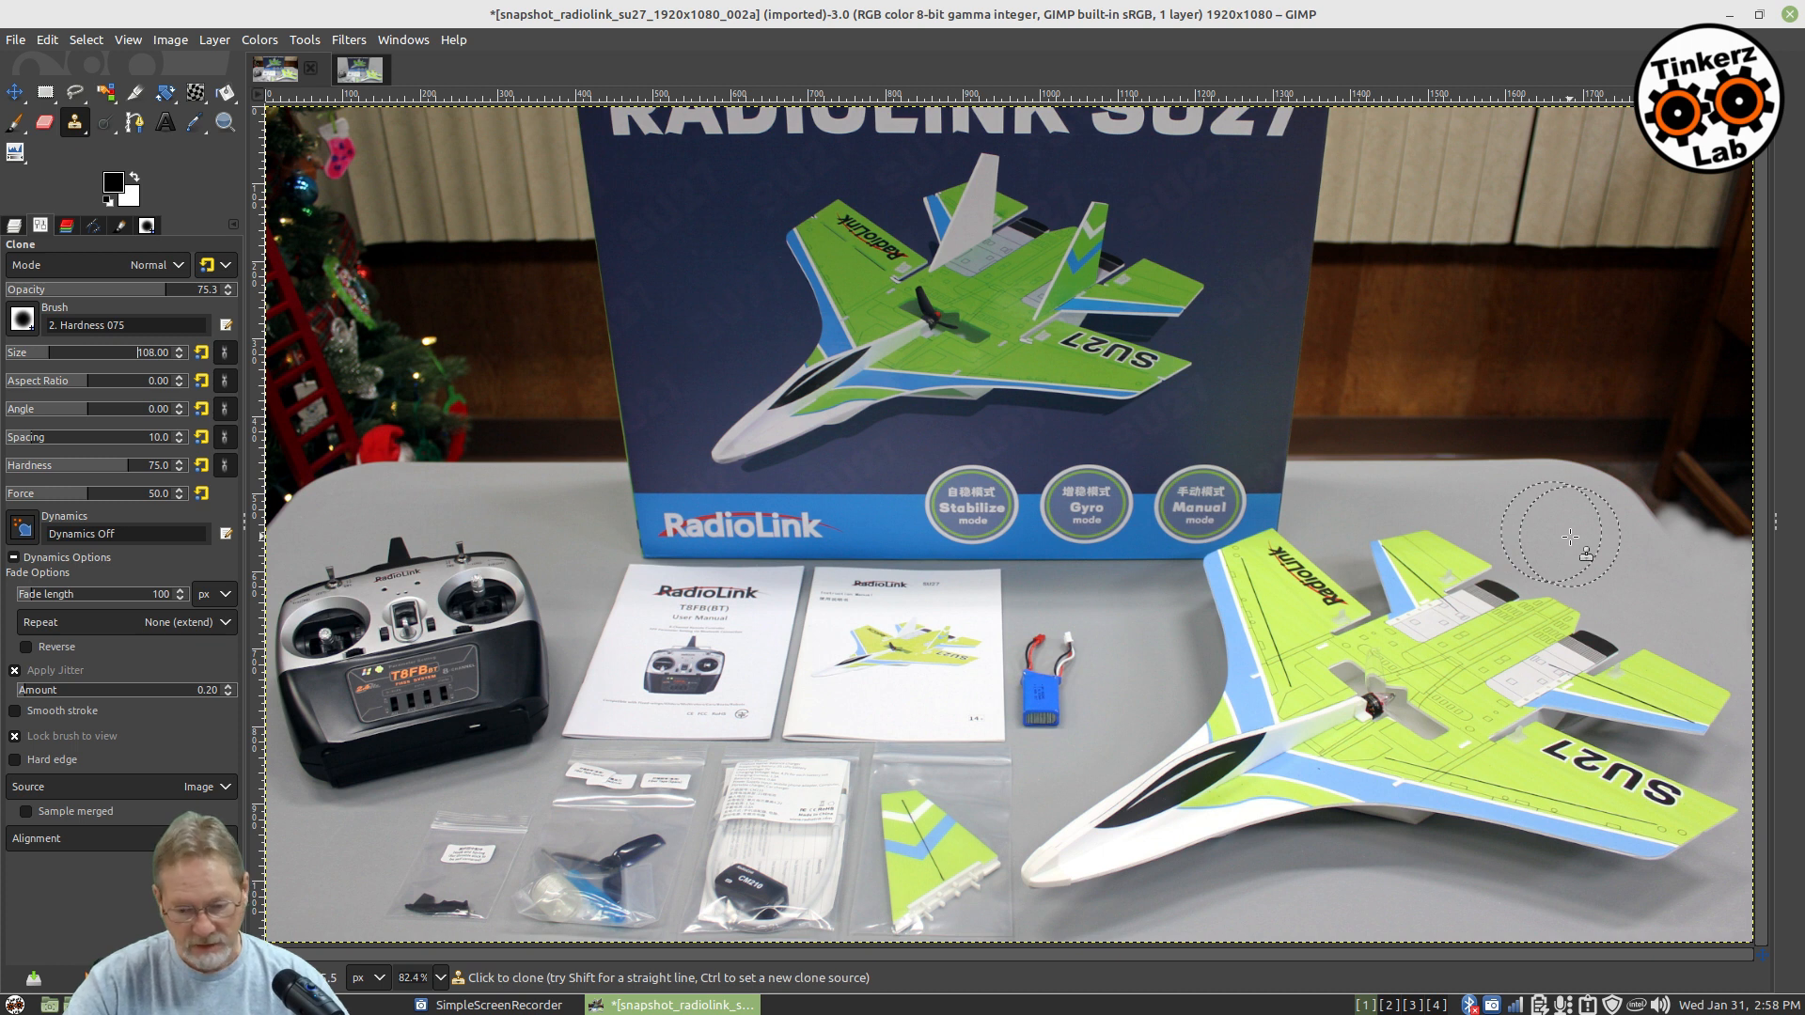
left_click(1574, 542, "ctrl")
mouse_move(1685, 534)
left_mouse_down()
mouse_move(1617, 483)
mouse_move(1712, 503)
mouse_move(1731, 541)
left_mouse_up()
mouse_move(1576, 494)
left_mouse_down()
mouse_move(1551, 442)
mouse_move(1687, 459)
mouse_move(1705, 489)
mouse_move(1737, 475)
mouse_move(1595, 460)
left_mouse_up()
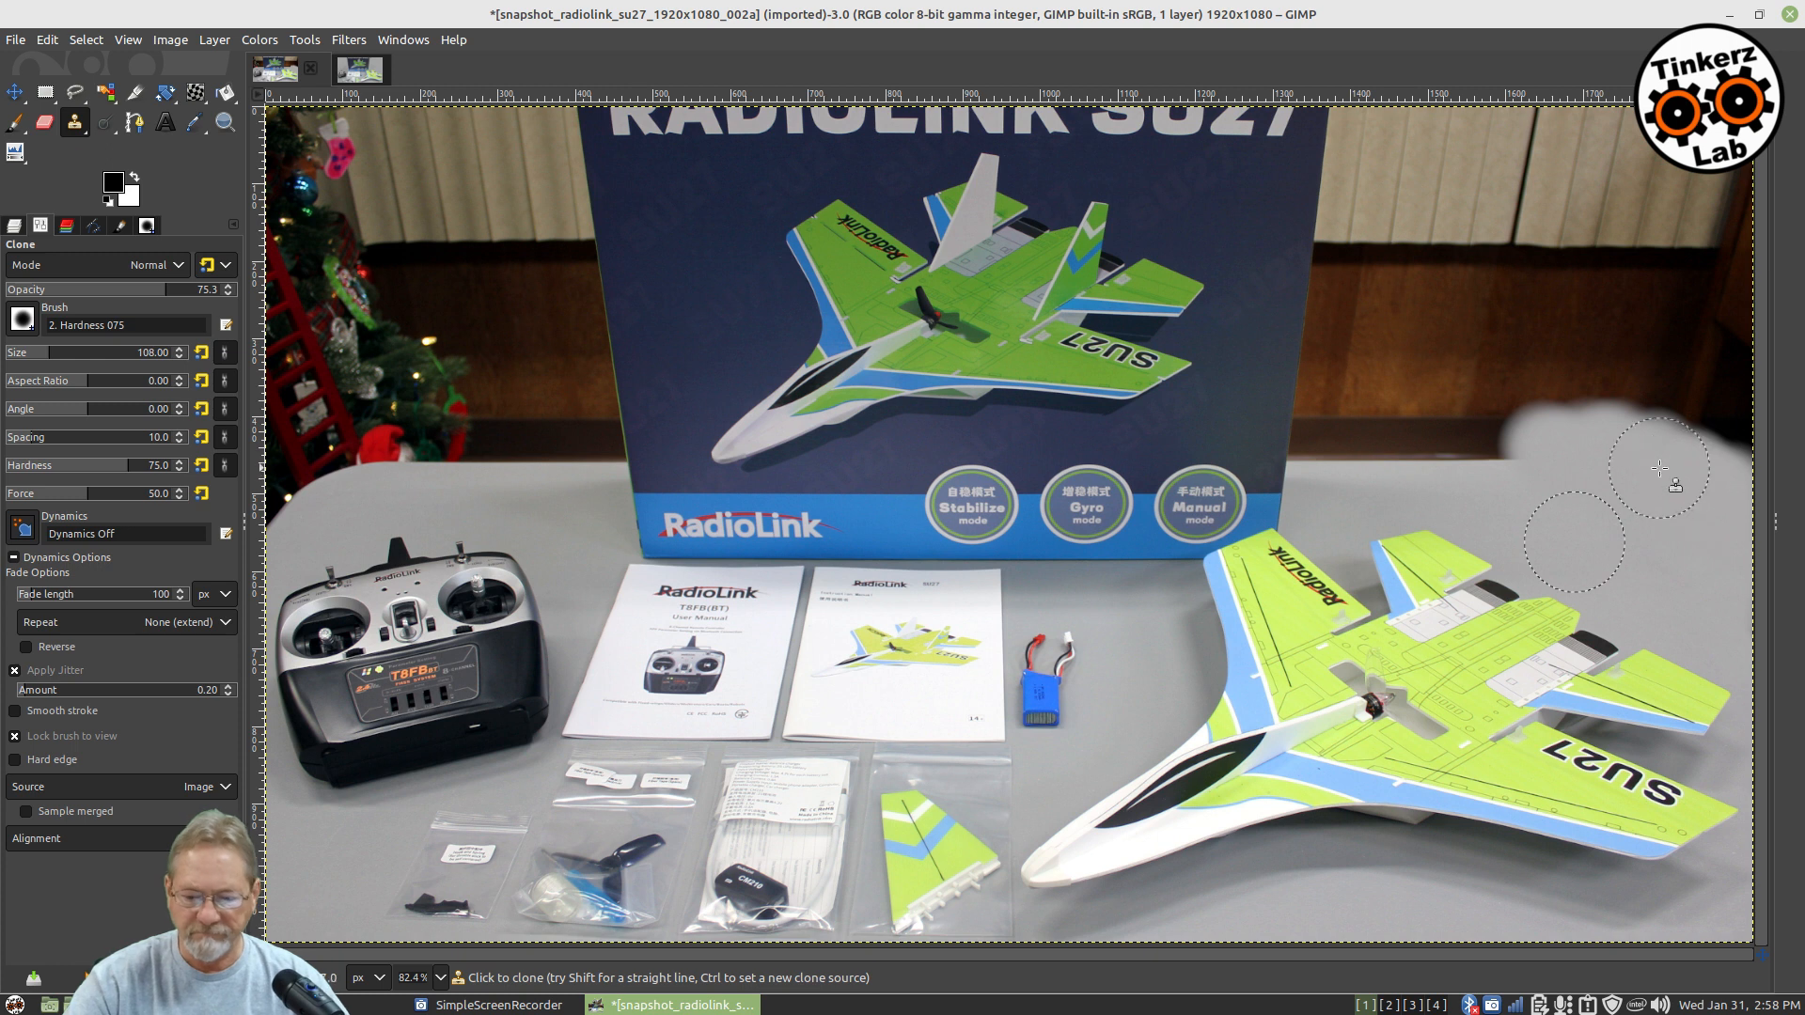
mouse_move(1492, 431)
left_mouse_down()
mouse_move(1518, 445)
mouse_move(1452, 465)
mouse_move(1494, 462)
mouse_move(1508, 446)
mouse_move(1448, 432)
mouse_move(1367, 451)
mouse_move(1495, 430)
mouse_move(1381, 423)
mouse_move(1490, 432)
mouse_move(1457, 465)
mouse_move(1617, 395)
mouse_move(1560, 400)
mouse_move(1609, 434)
mouse_move(1683, 440)
mouse_move(1721, 474)
mouse_move(1706, 385)
mouse_move(1725, 418)
mouse_move(1710, 376)
mouse_move(1730, 326)
left_mouse_up()
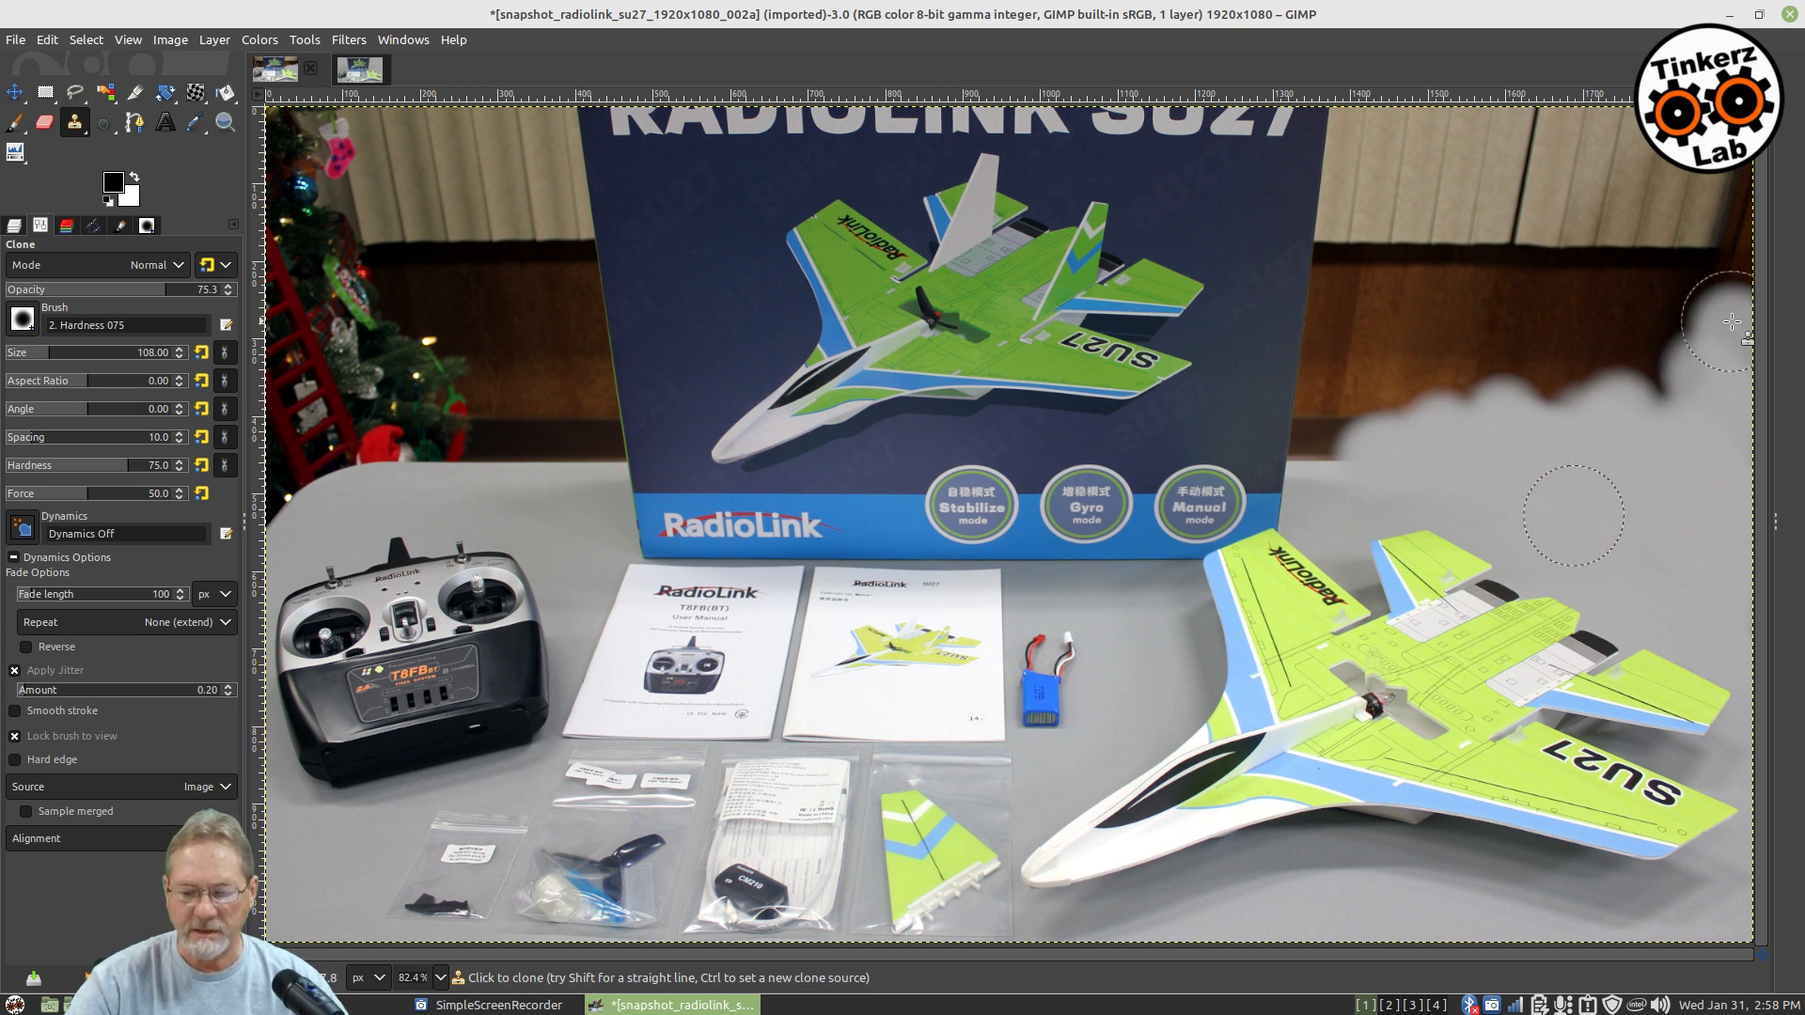
left_click_drag(1736, 150, 1734, 181)
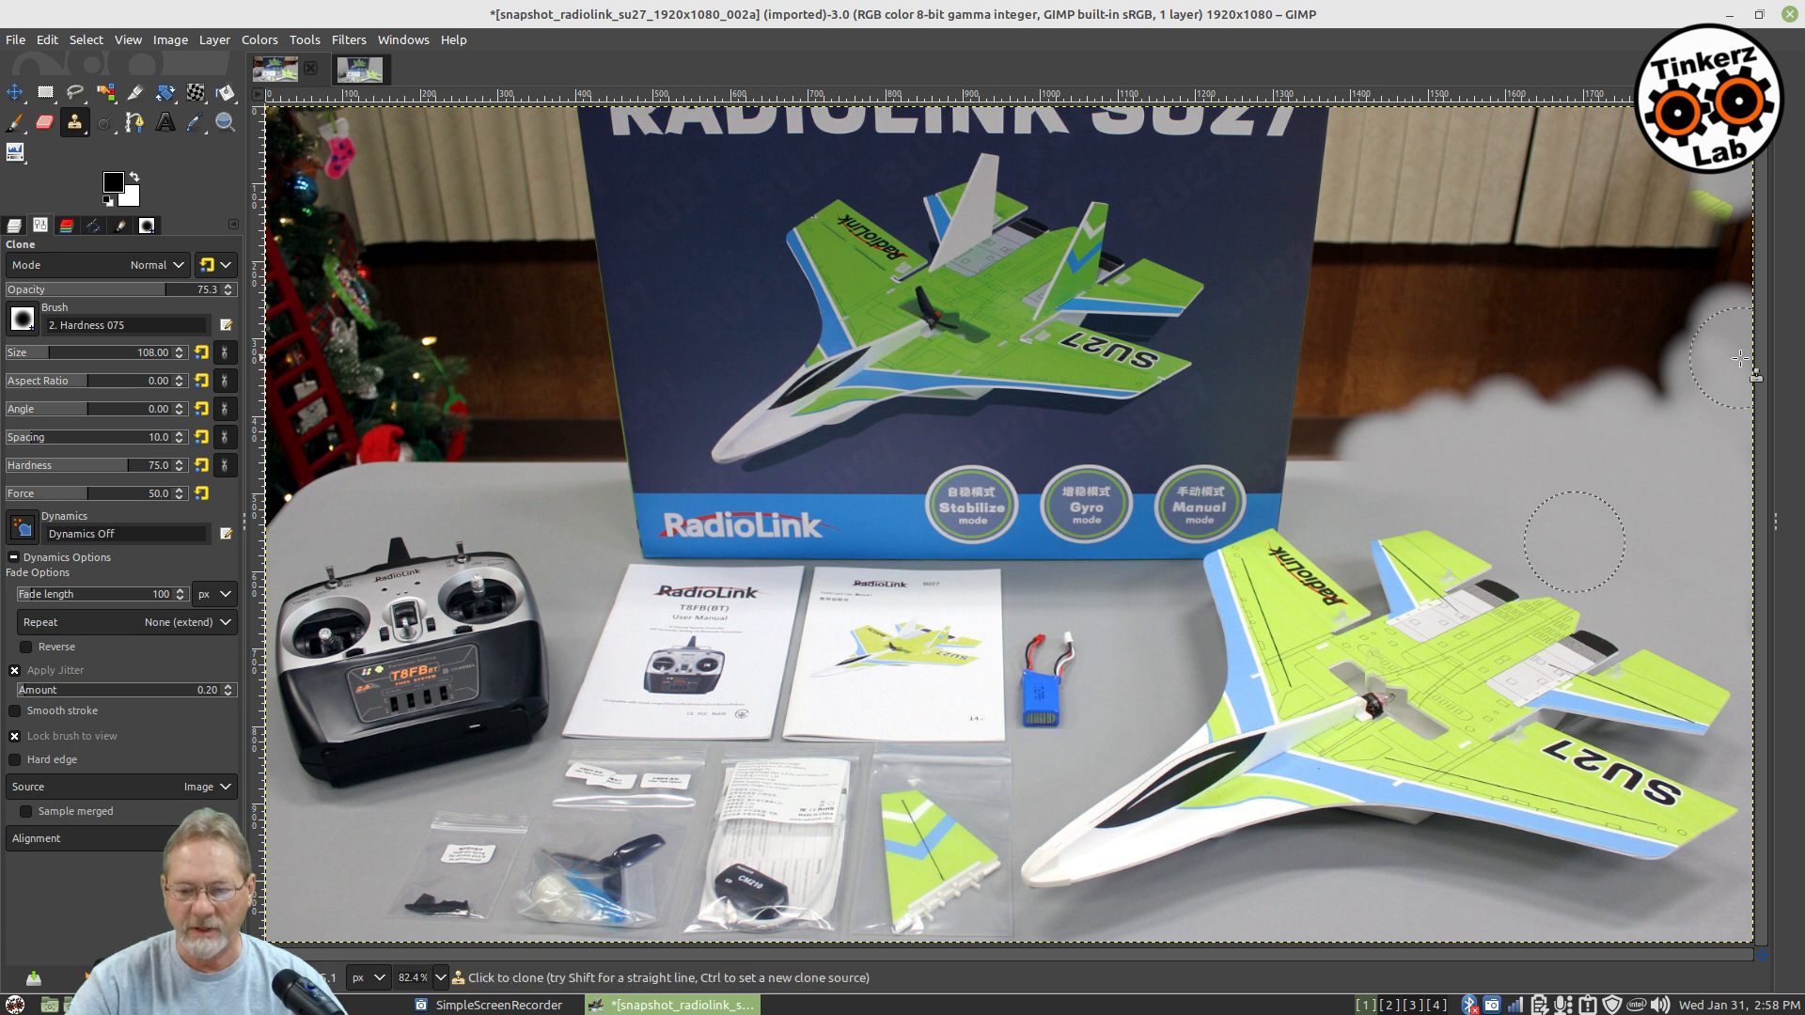
key("ctrl")
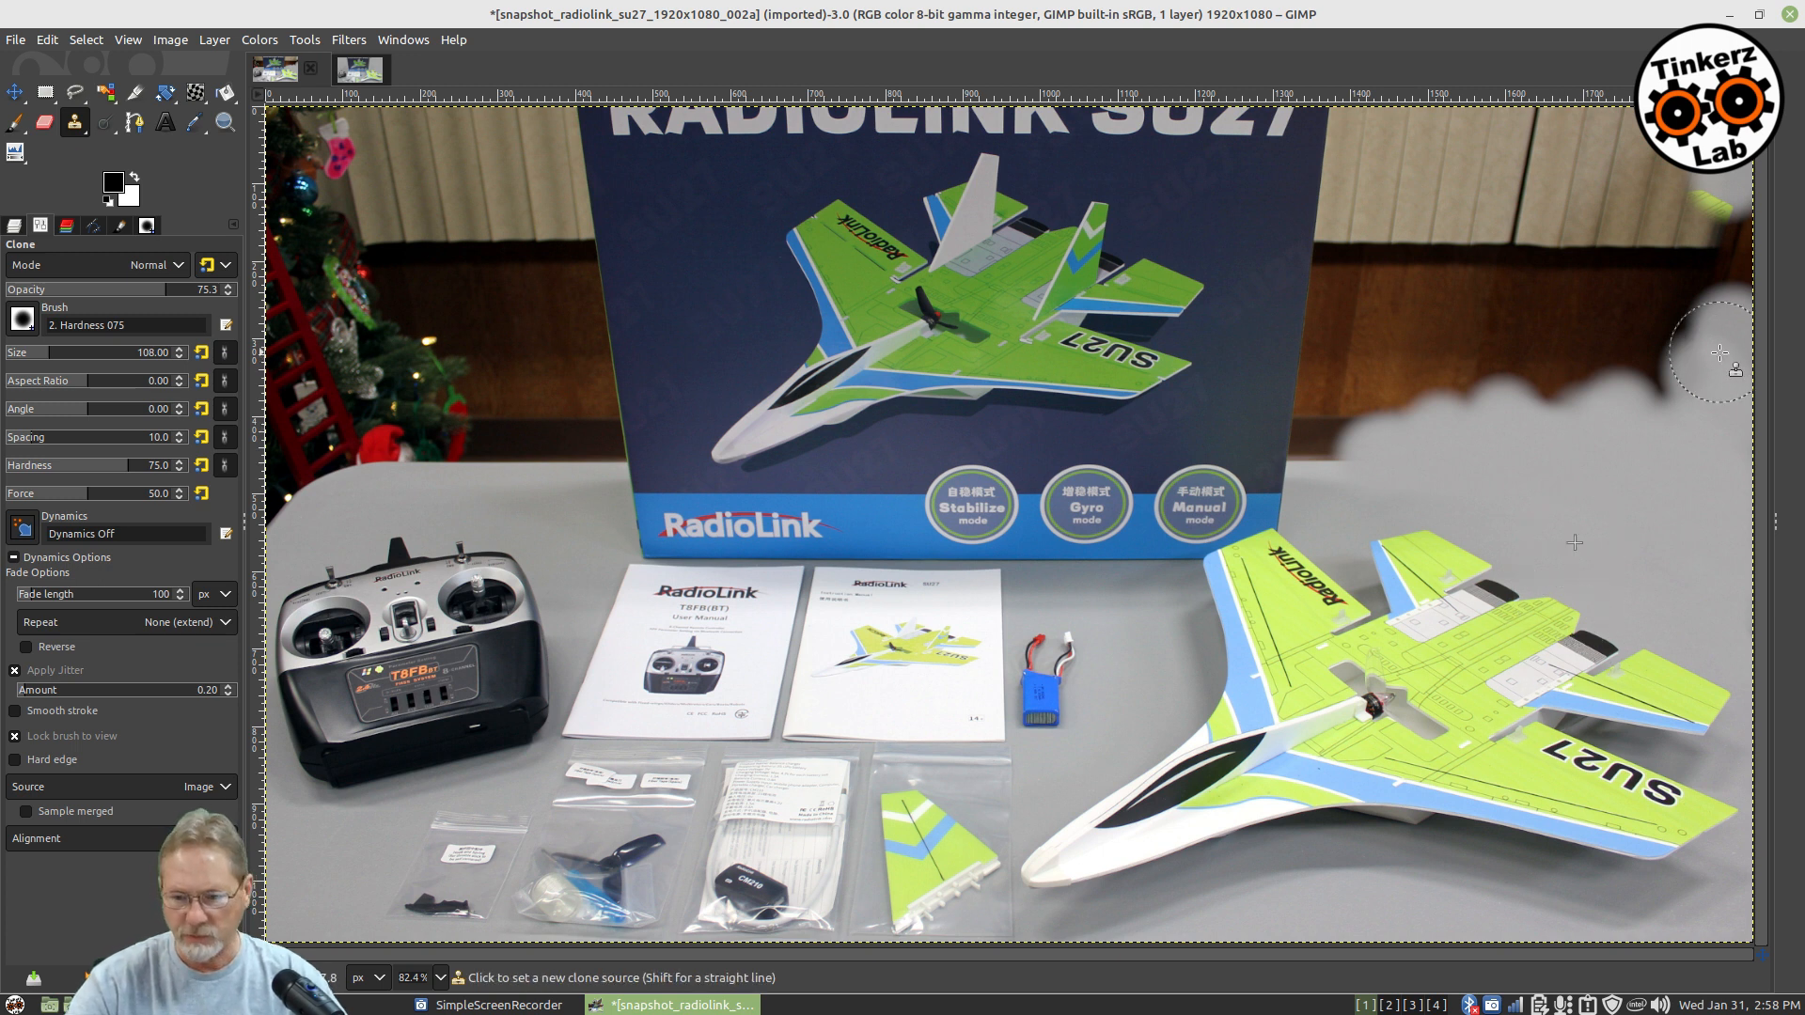
key("ctrl+z")
Step: Clone the grey tabletop up the photo's right edge and across the curtain in the upper right corner
left_click(1733, 274)
mouse_move(1733, 274)
left_mouse_down()
mouse_move(1731, 167)
mouse_move(1740, 255)
mouse_move(1729, 175)
mouse_move(1749, 186)
mouse_move(1740, 143)
left_mouse_up()
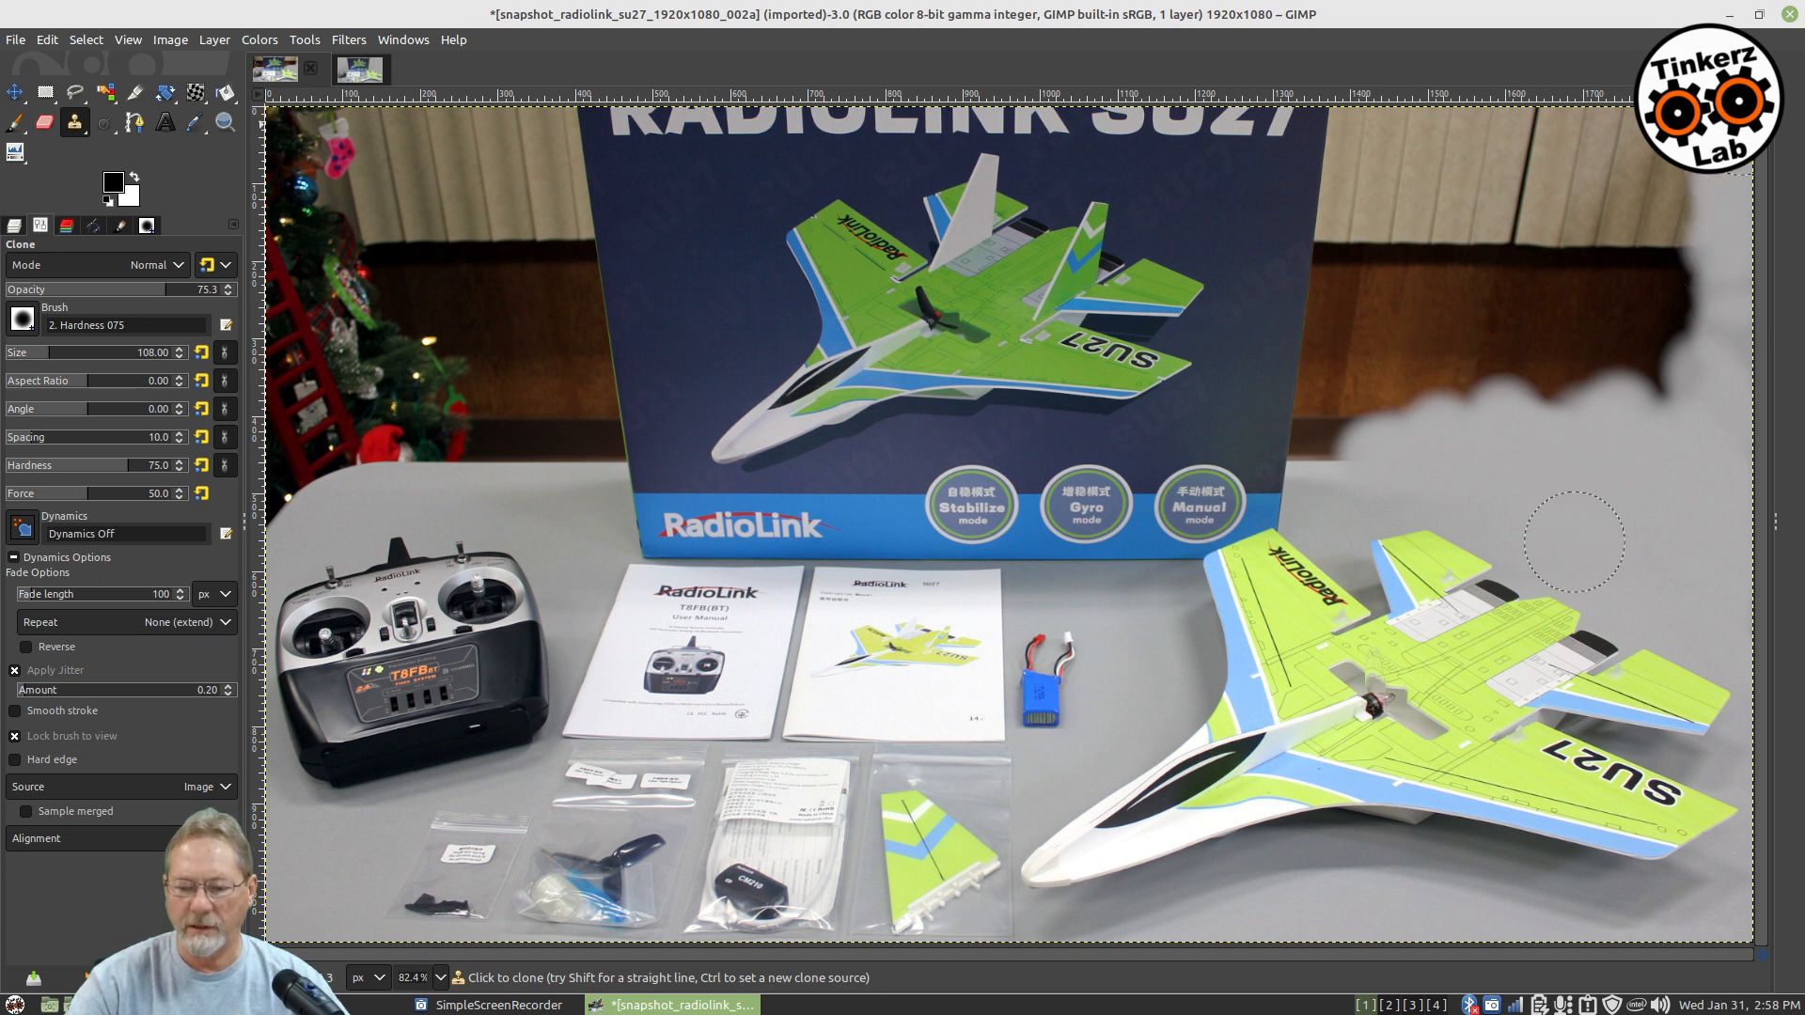
left_click(1678, 134)
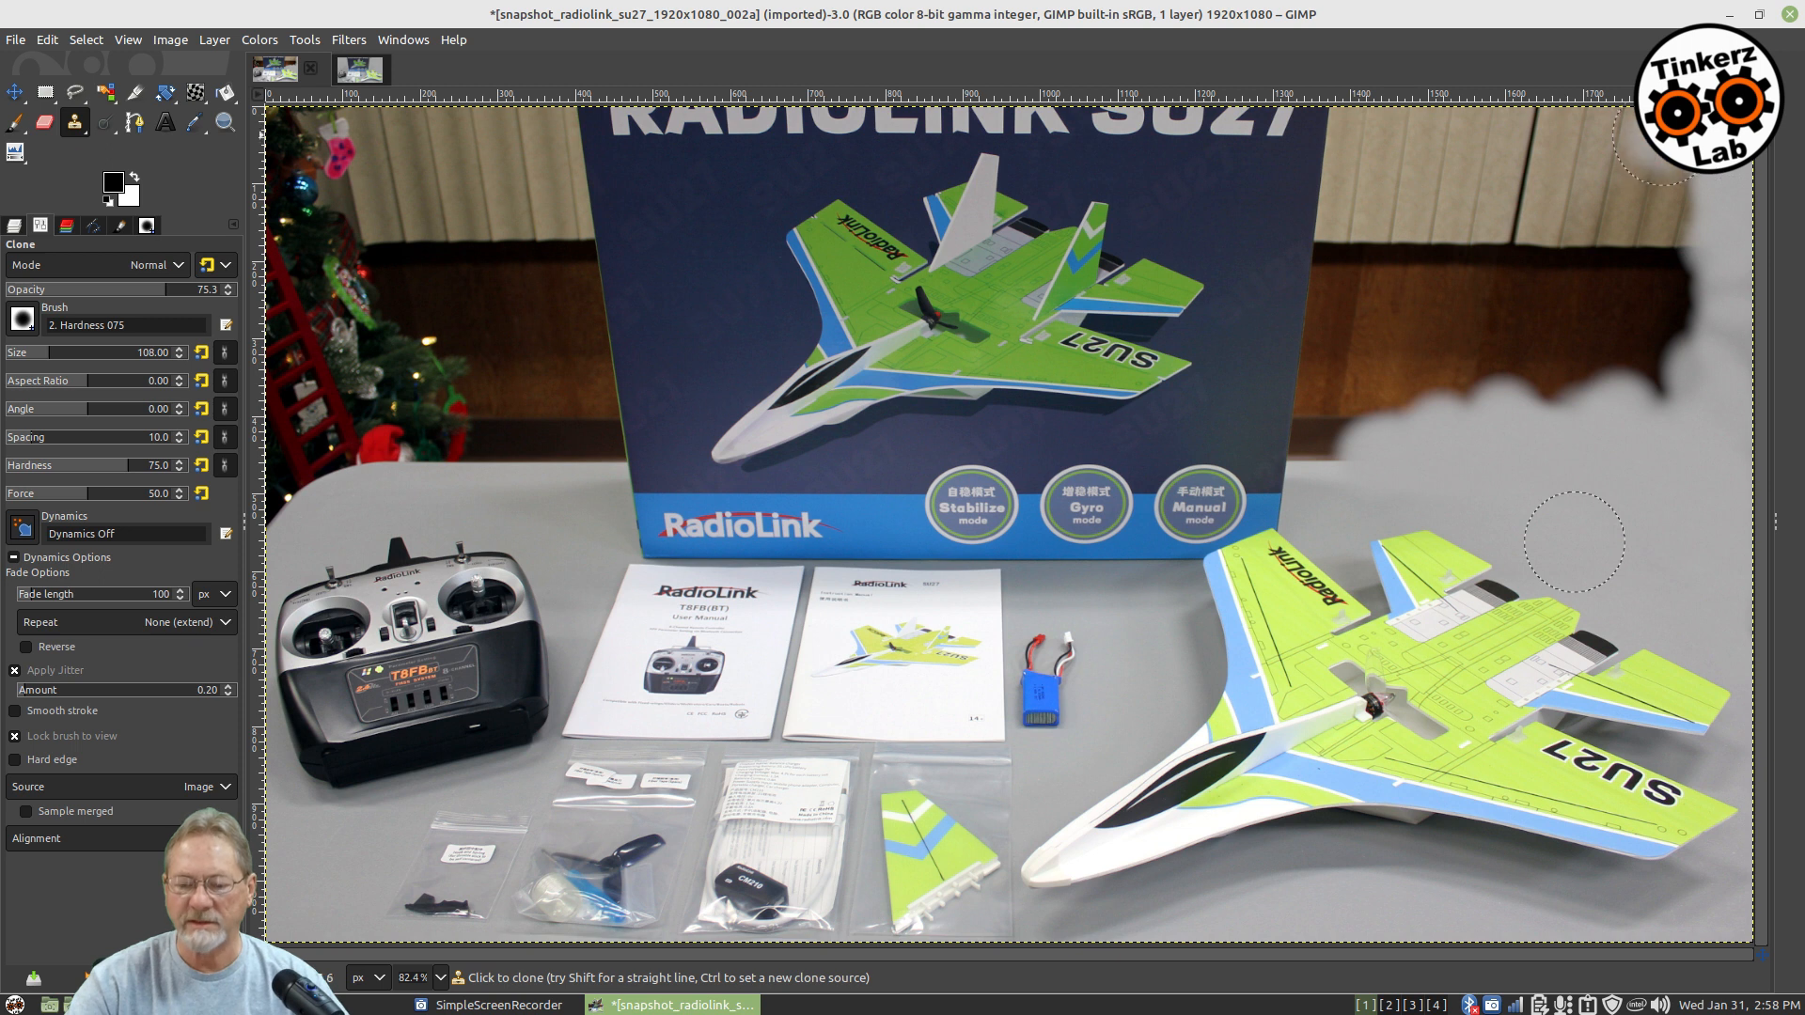
left_click(1581, 124)
left_click(1609, 128)
left_click(1634, 135)
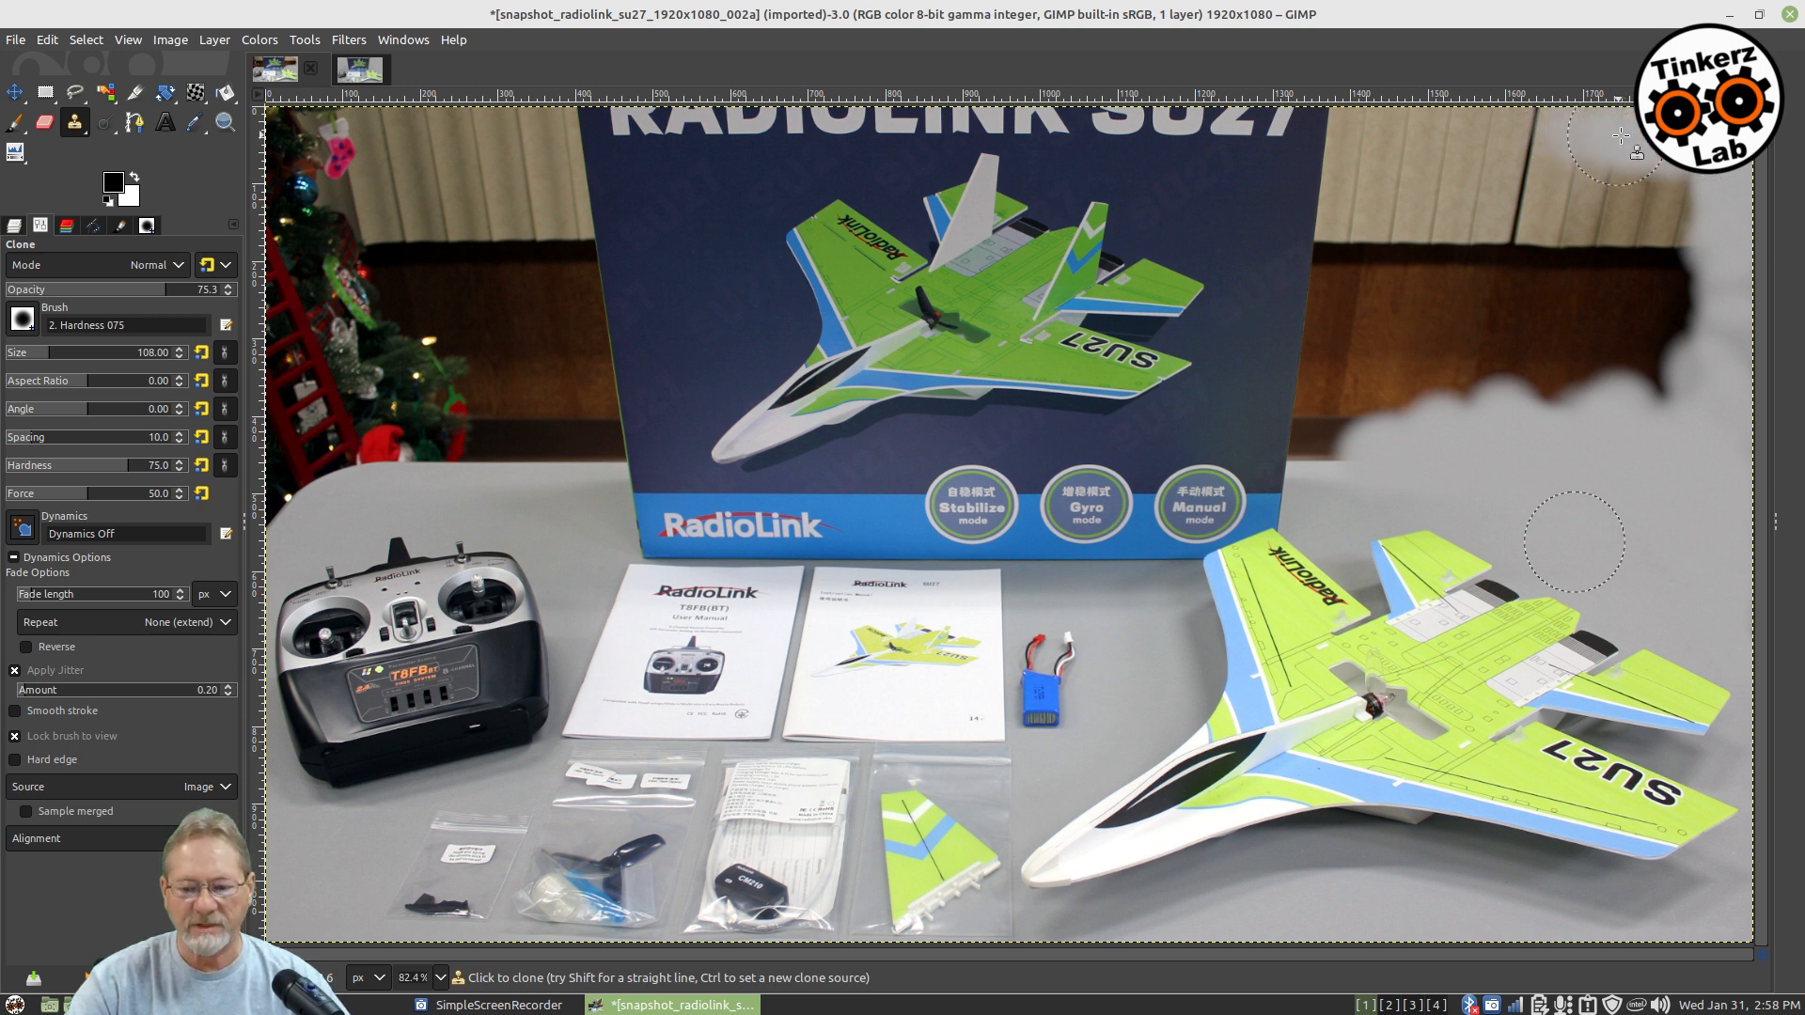
Step: Clone grey over the dark wood paneling beside the right edge, working down and inward to the already covered area
mouse_move(1684, 193)
left_mouse_down()
mouse_move(1689, 268)
mouse_move(1639, 264)
left_mouse_up()
left_click(1689, 267)
left_click(1663, 267)
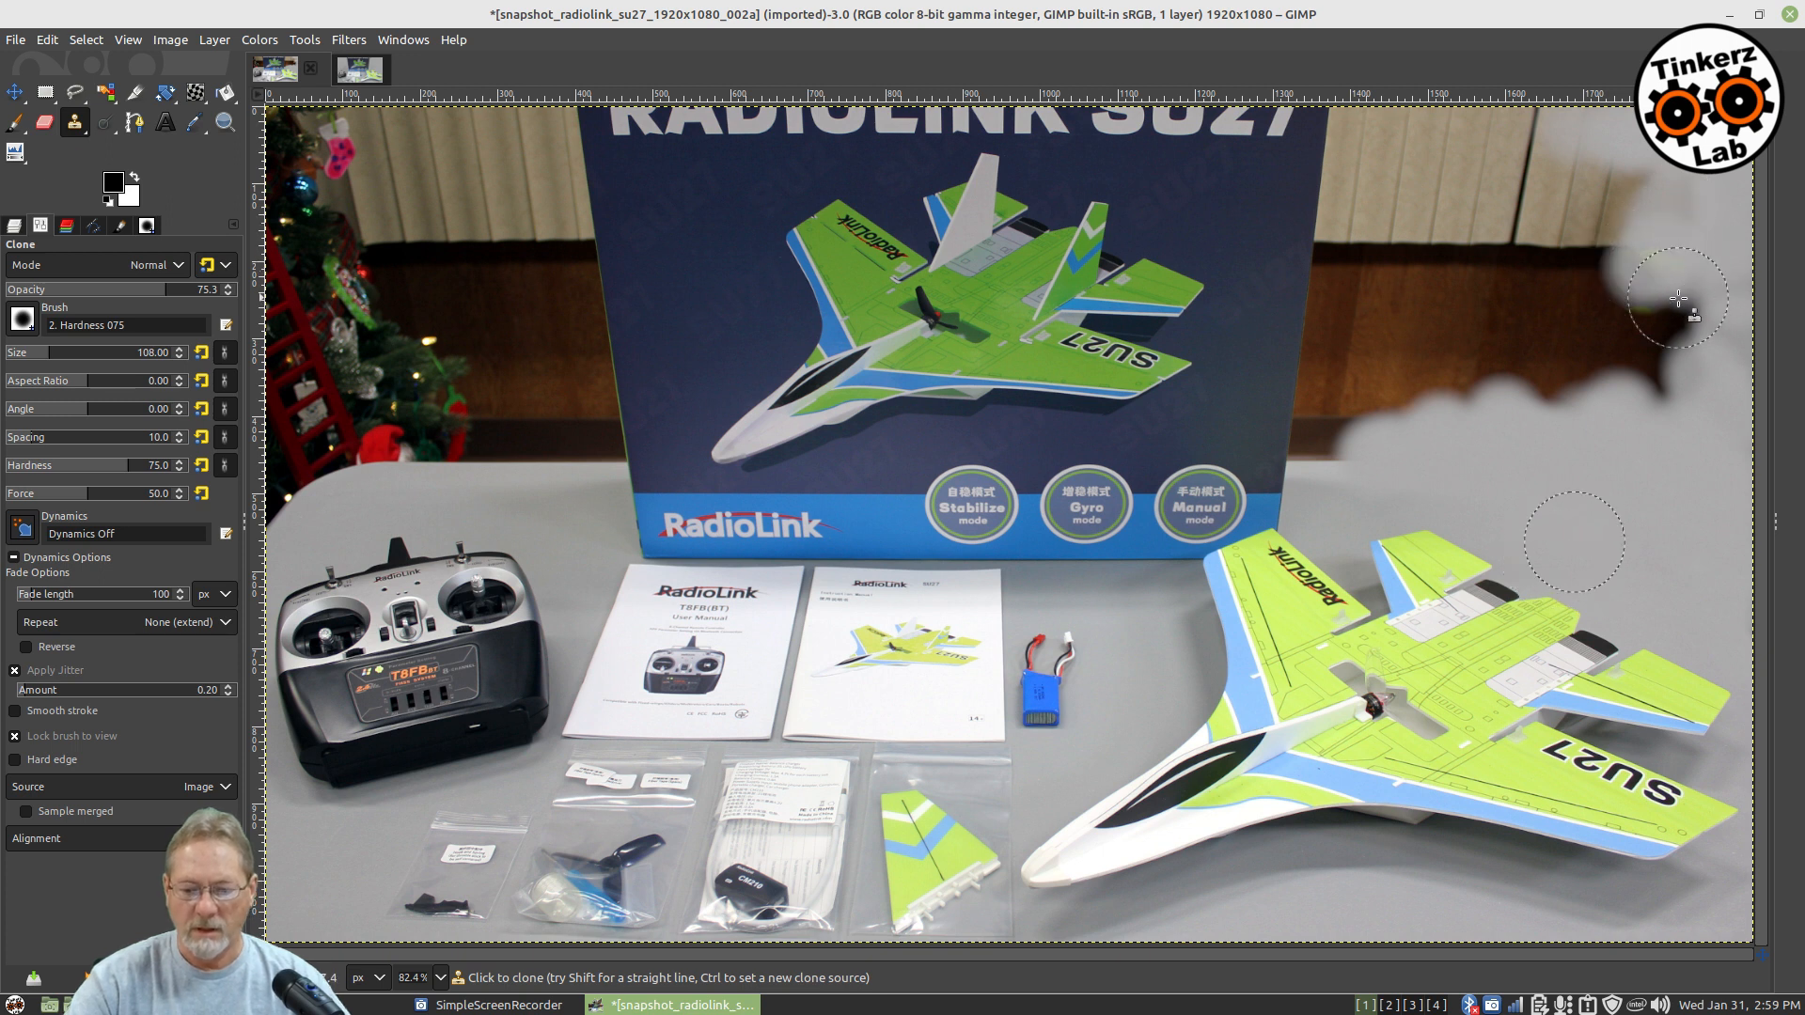
left_click_drag(1680, 353, 1648, 244)
left_click(1658, 294)
left_click(1658, 330)
mouse_move(1648, 374)
left_mouse_down()
mouse_move(1600, 326)
mouse_move(1605, 389)
mouse_move(1580, 386)
mouse_move(1556, 339)
left_mouse_up()
mouse_move(1548, 403)
left_mouse_down()
mouse_move(1664, 402)
mouse_move(1646, 361)
mouse_move(1593, 347)
mouse_move(1547, 362)
left_mouse_up()
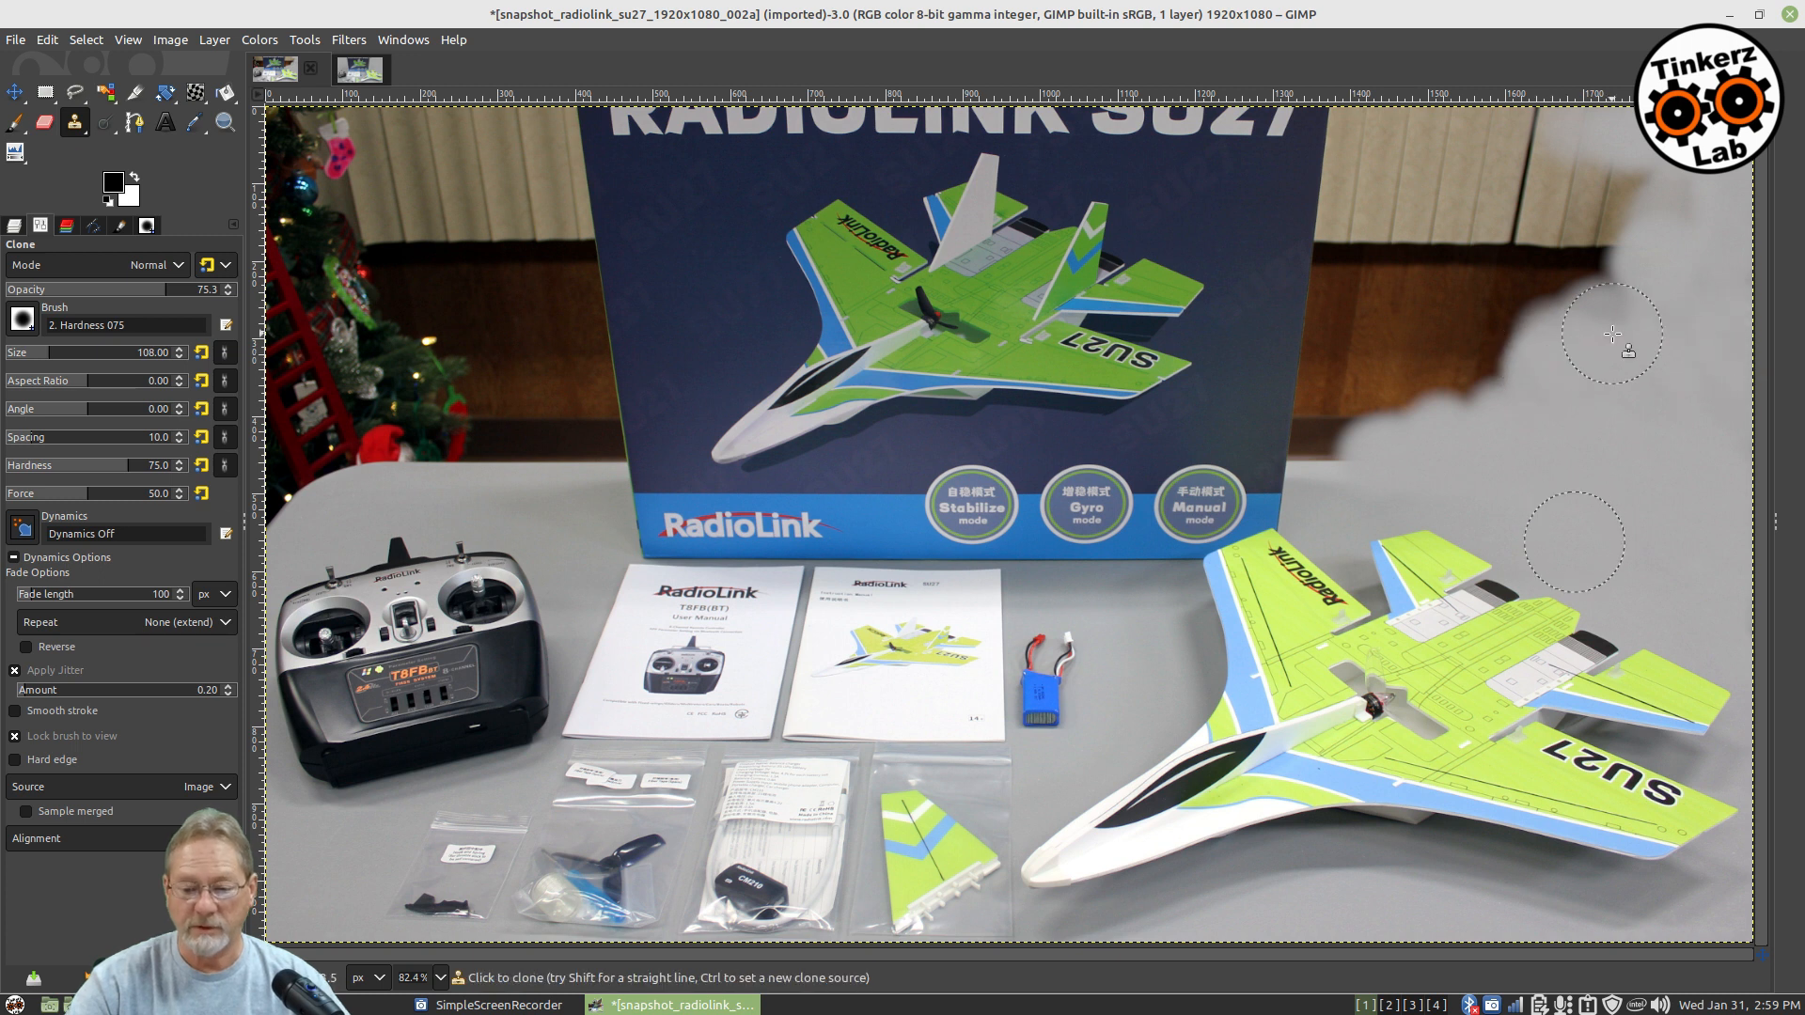
Step: Extend the cloned grey inward over the paneling and lower curtain, and even out the patches near the upper right corner
mouse_move(1552, 342)
left_mouse_down()
mouse_move(1532, 291)
mouse_move(1551, 264)
left_mouse_up()
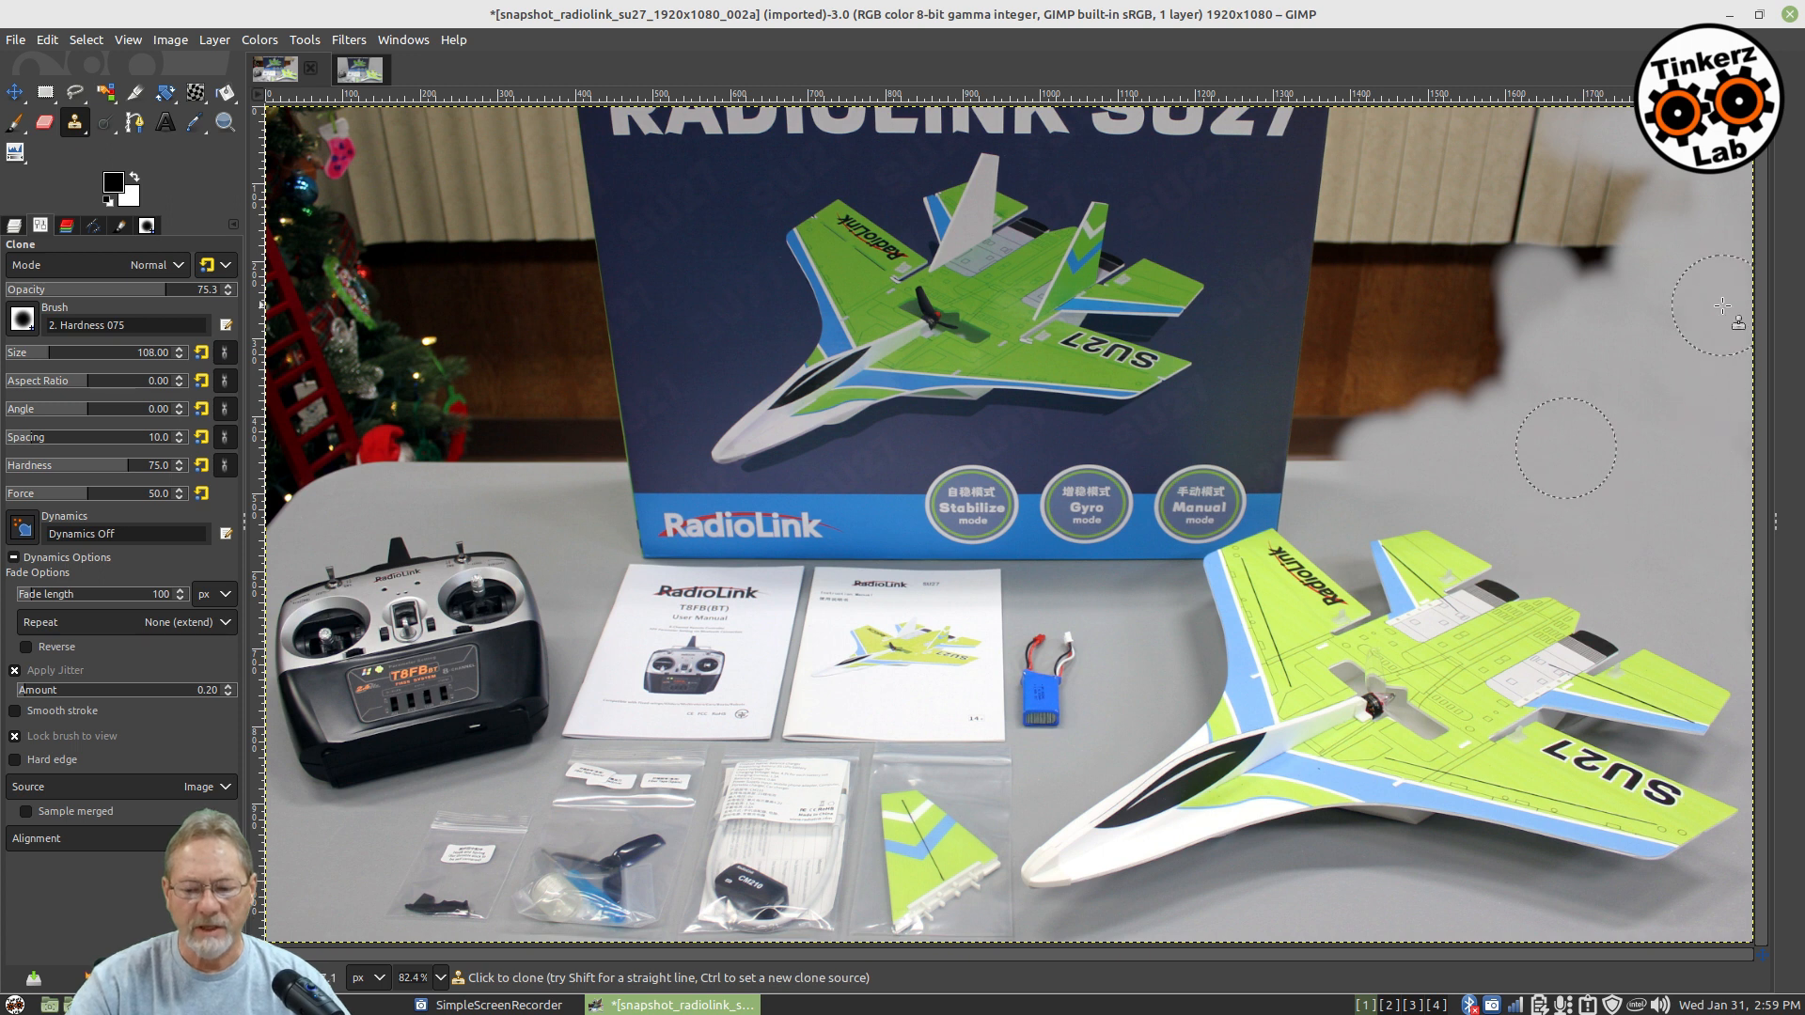
mouse_move(1702, 139)
left_mouse_down()
mouse_move(1657, 139)
mouse_move(1628, 162)
left_mouse_up()
mouse_move(1681, 231)
left_mouse_down()
mouse_move(1565, 256)
mouse_move(1580, 203)
mouse_move(1619, 171)
mouse_move(1565, 121)
mouse_move(1521, 183)
mouse_move(1548, 244)
mouse_move(1562, 208)
mouse_move(1530, 213)
left_mouse_up()
left_click_drag(1580, 284, 1521, 304)
mouse_move(1669, 292)
left_mouse_down()
mouse_move(1646, 347)
mouse_move(1664, 212)
left_mouse_up()
Step: Resample the grey area above the plane's tail and clone it across the curtain and paneling toward the box
left_click(1672, 401, "ctrl")
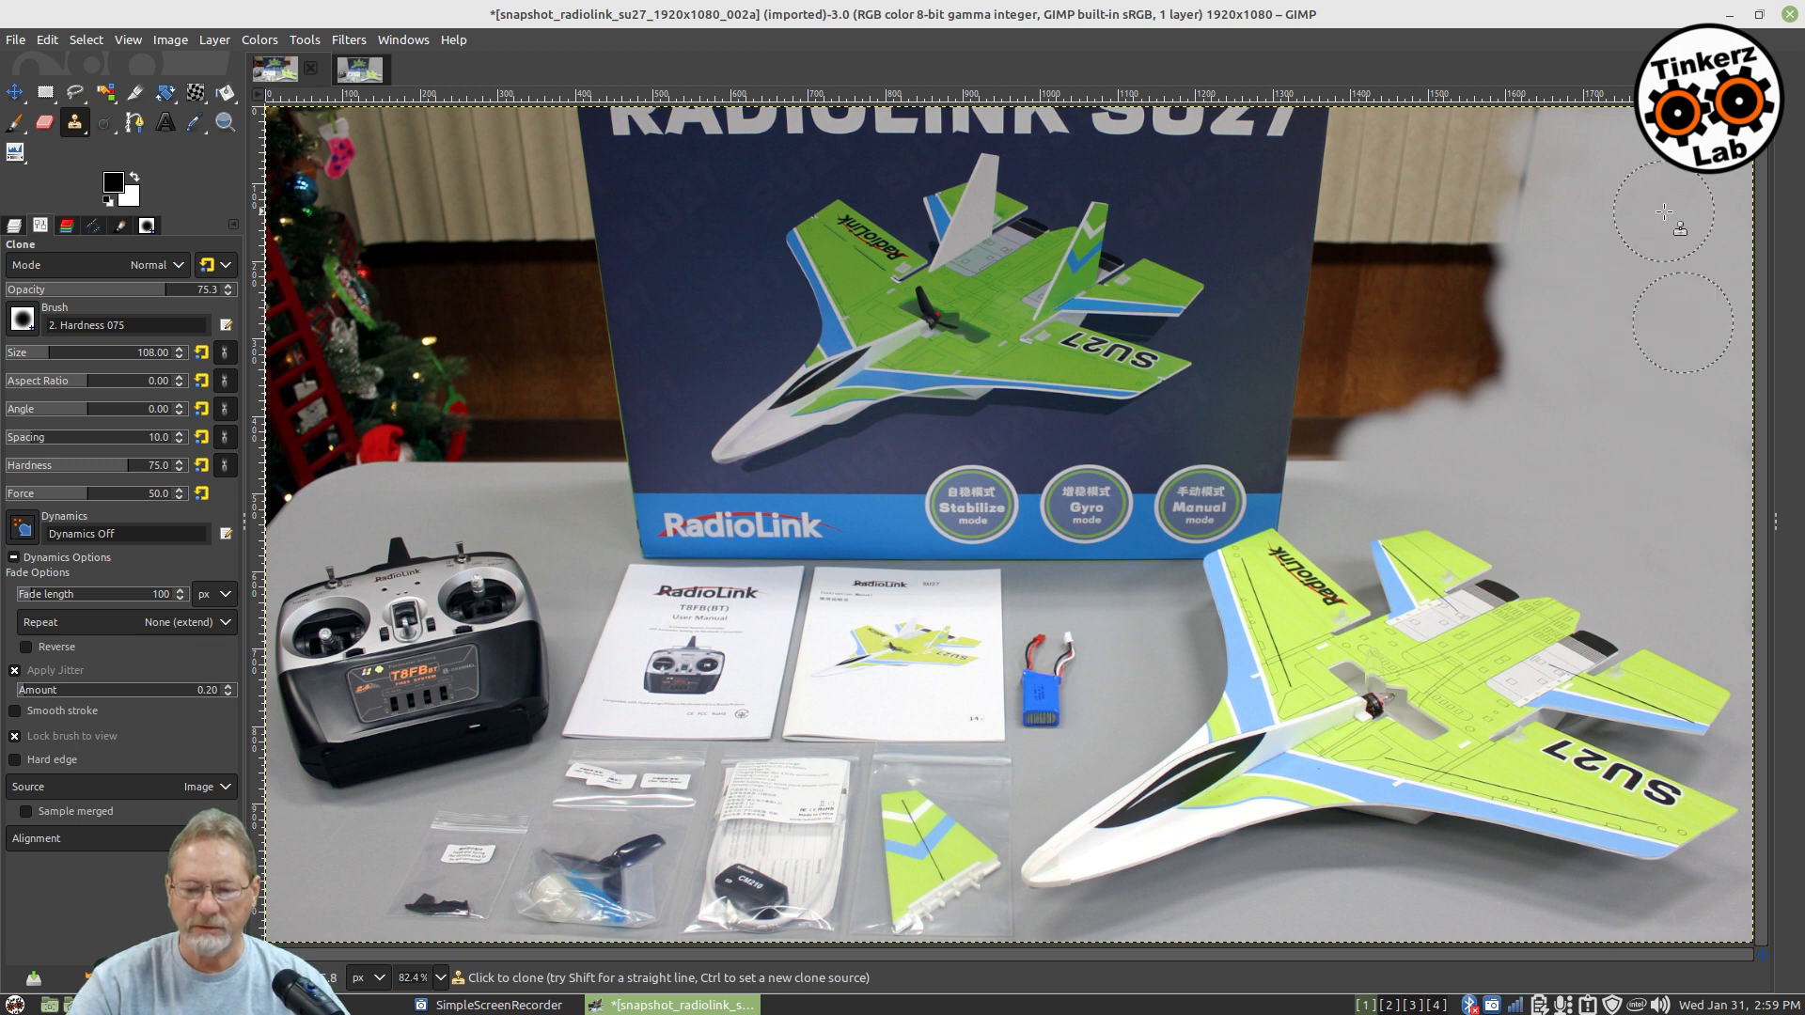
left_click_drag(1541, 157, 1474, 150)
left_click_drag(1590, 122, 1406, 136)
left_click(1389, 195)
mouse_move(1396, 205)
left_mouse_down()
mouse_move(1449, 186)
mouse_move(1503, 207)
mouse_move(1580, 139)
left_mouse_up()
mouse_move(1529, 281)
left_mouse_down()
mouse_move(1494, 306)
mouse_move(1492, 398)
mouse_move(1476, 385)
mouse_move(1375, 414)
mouse_move(1496, 351)
mouse_move(1585, 423)
mouse_move(1579, 367)
mouse_move(1479, 296)
mouse_move(1455, 216)
left_mouse_up()
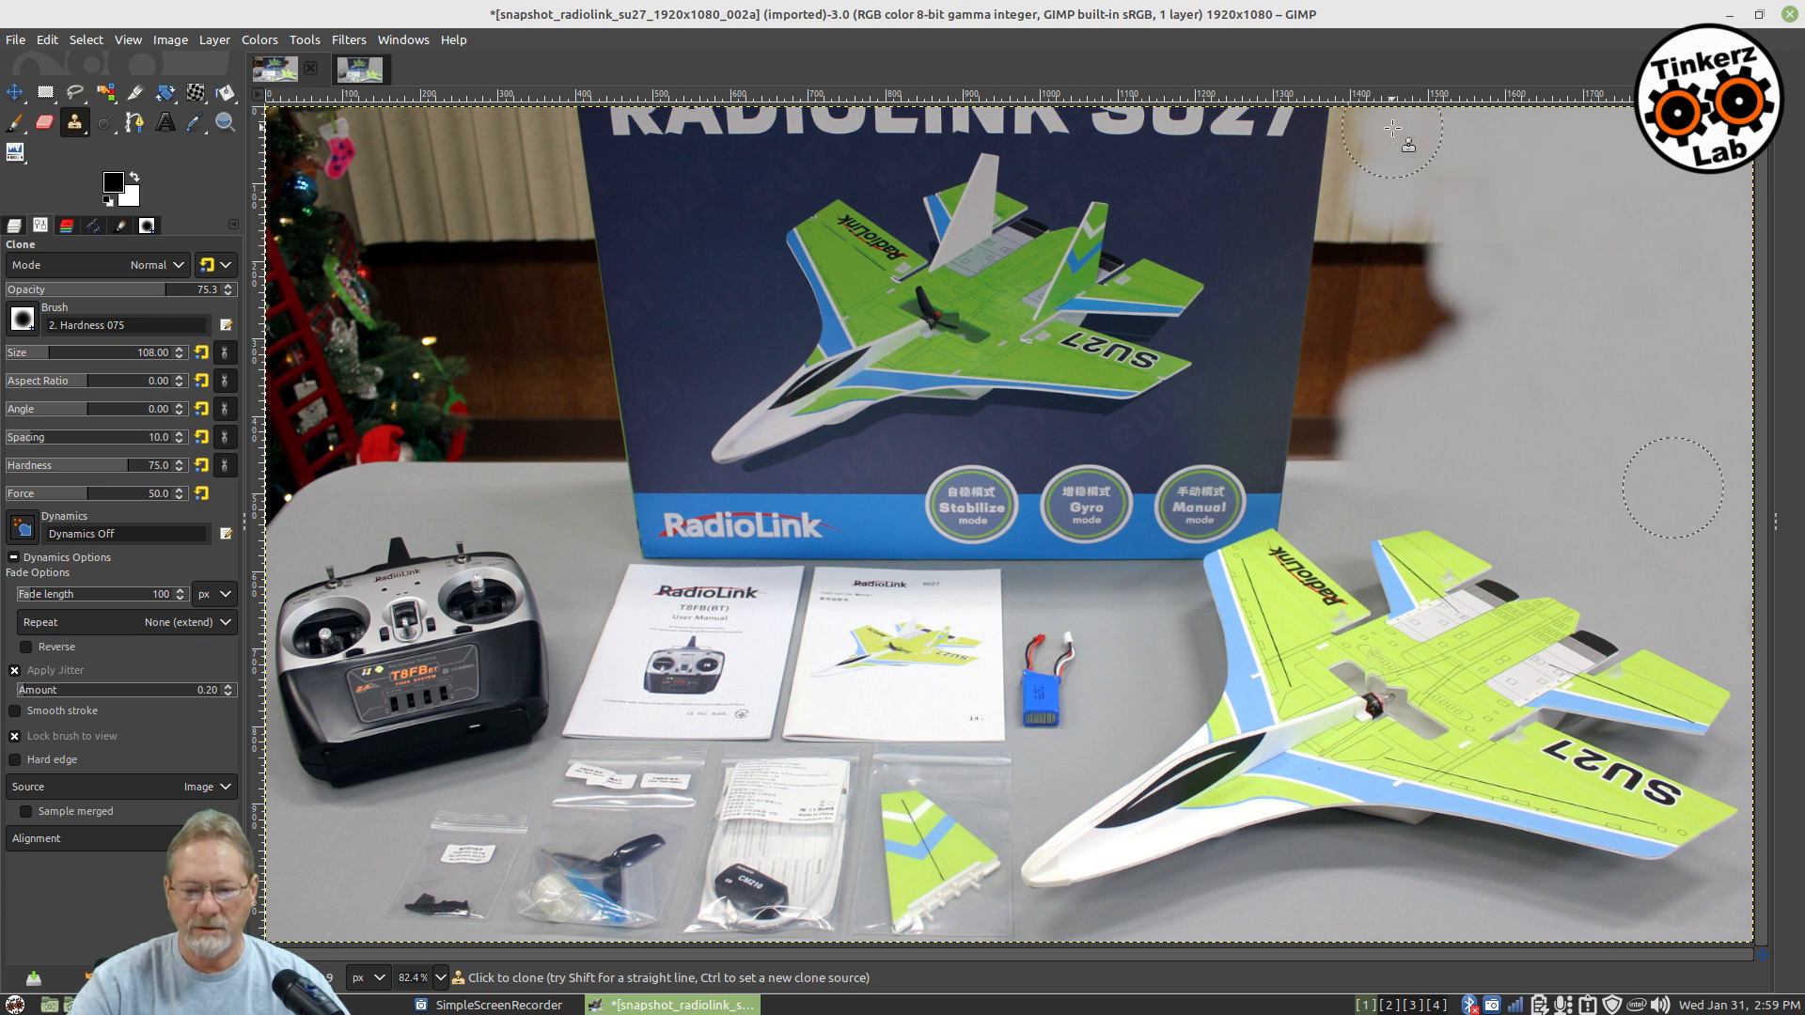
Step: Clone grey over the remaining curtain and paneling close to the box's right side, from the upper edge toward the table
left_click_drag(1392, 179, 1383, 272)
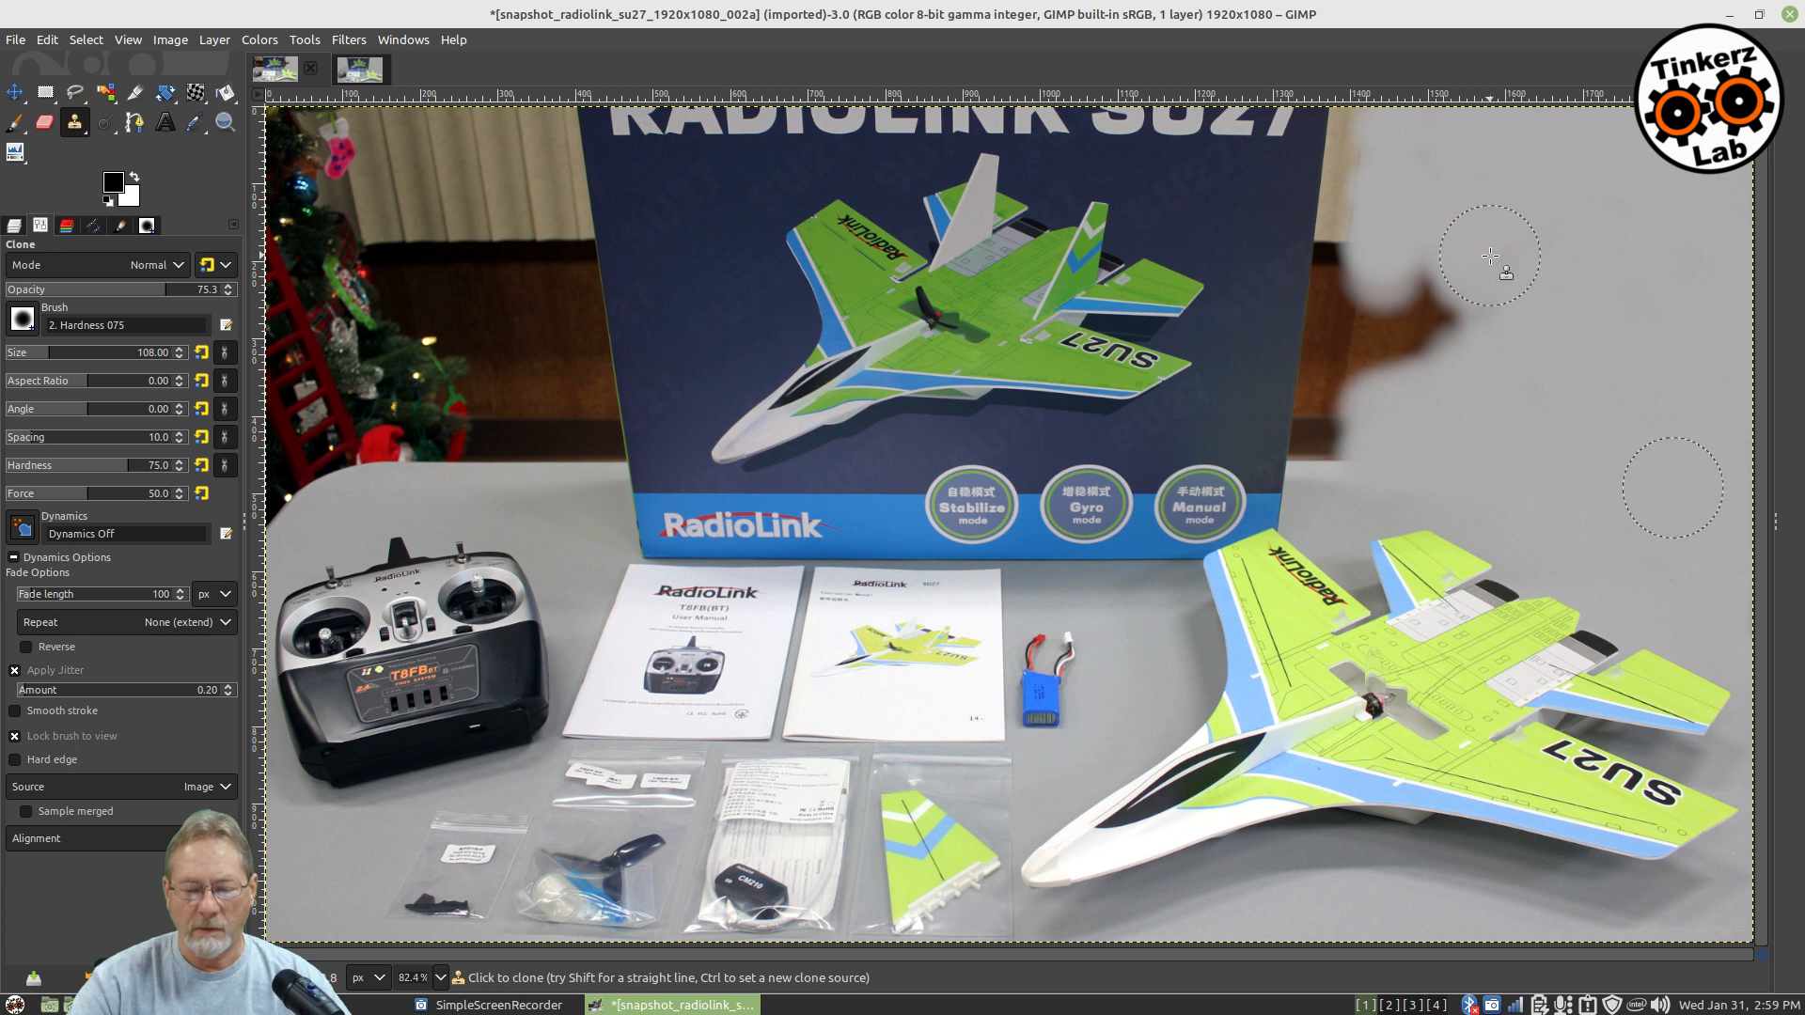
mouse_move(1402, 350)
left_mouse_down()
mouse_move(1378, 293)
mouse_move(1425, 278)
mouse_move(1442, 330)
mouse_move(1380, 377)
left_mouse_up()
mouse_move(1370, 353)
left_mouse_down()
mouse_move(1348, 471)
mouse_move(1389, 150)
left_mouse_up()
left_click(1361, 329)
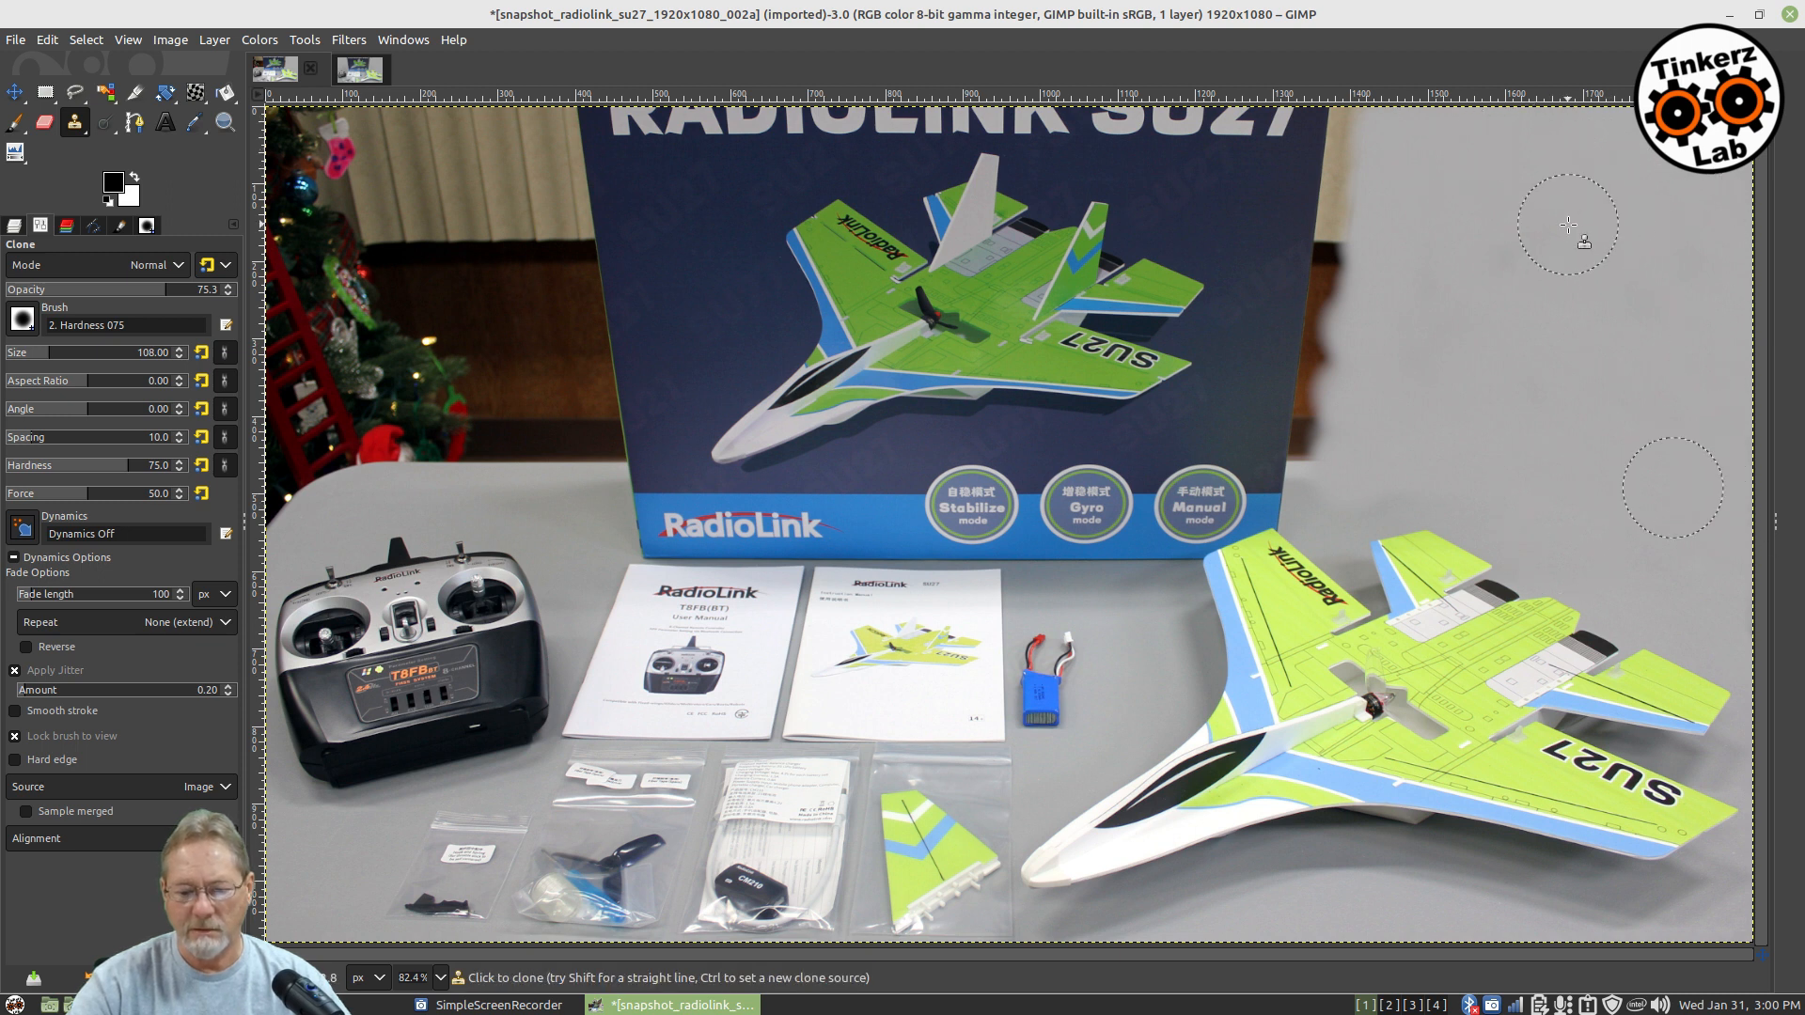
Step: Clone grey farther inward beside the box's right side, from table level up to the photo's upper edge
left_click_drag(1356, 423, 1371, 340)
left_click_drag(1383, 266, 1389, 134)
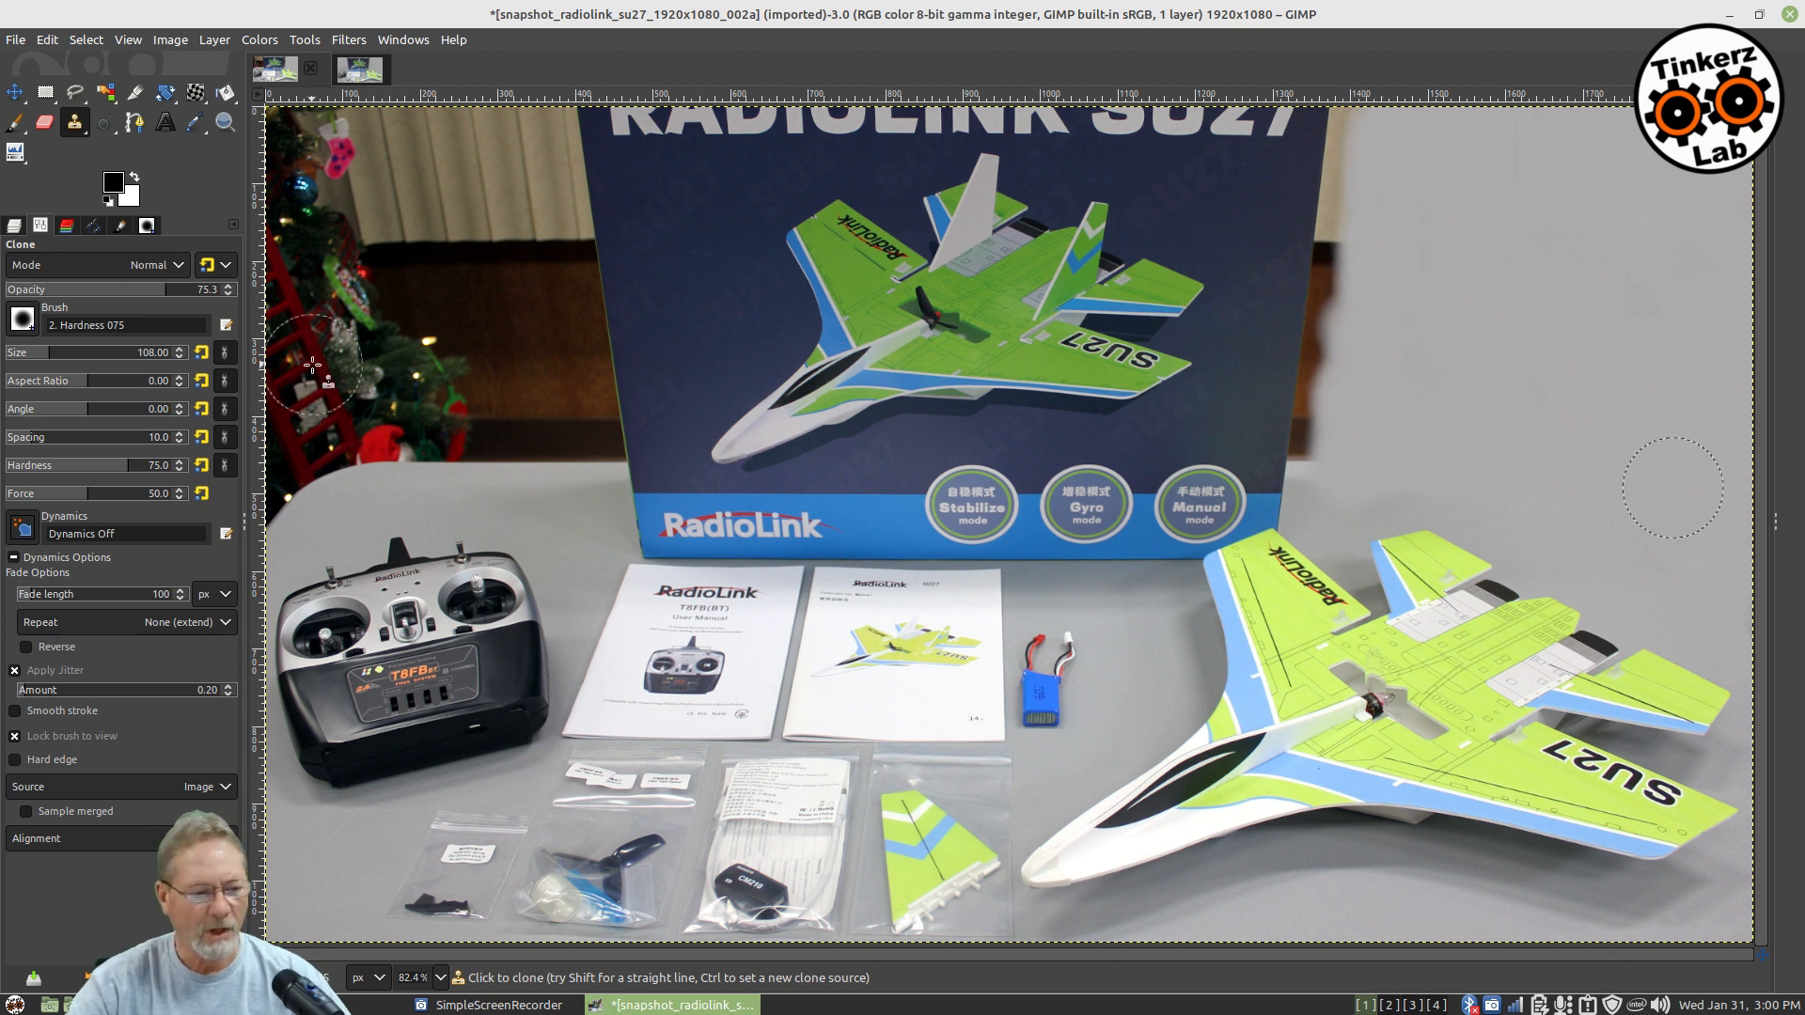
Step: Outline the strip beside the box's right edge with a closed path down to the plane's wing, and convert it to a selection
left_click(136, 124)
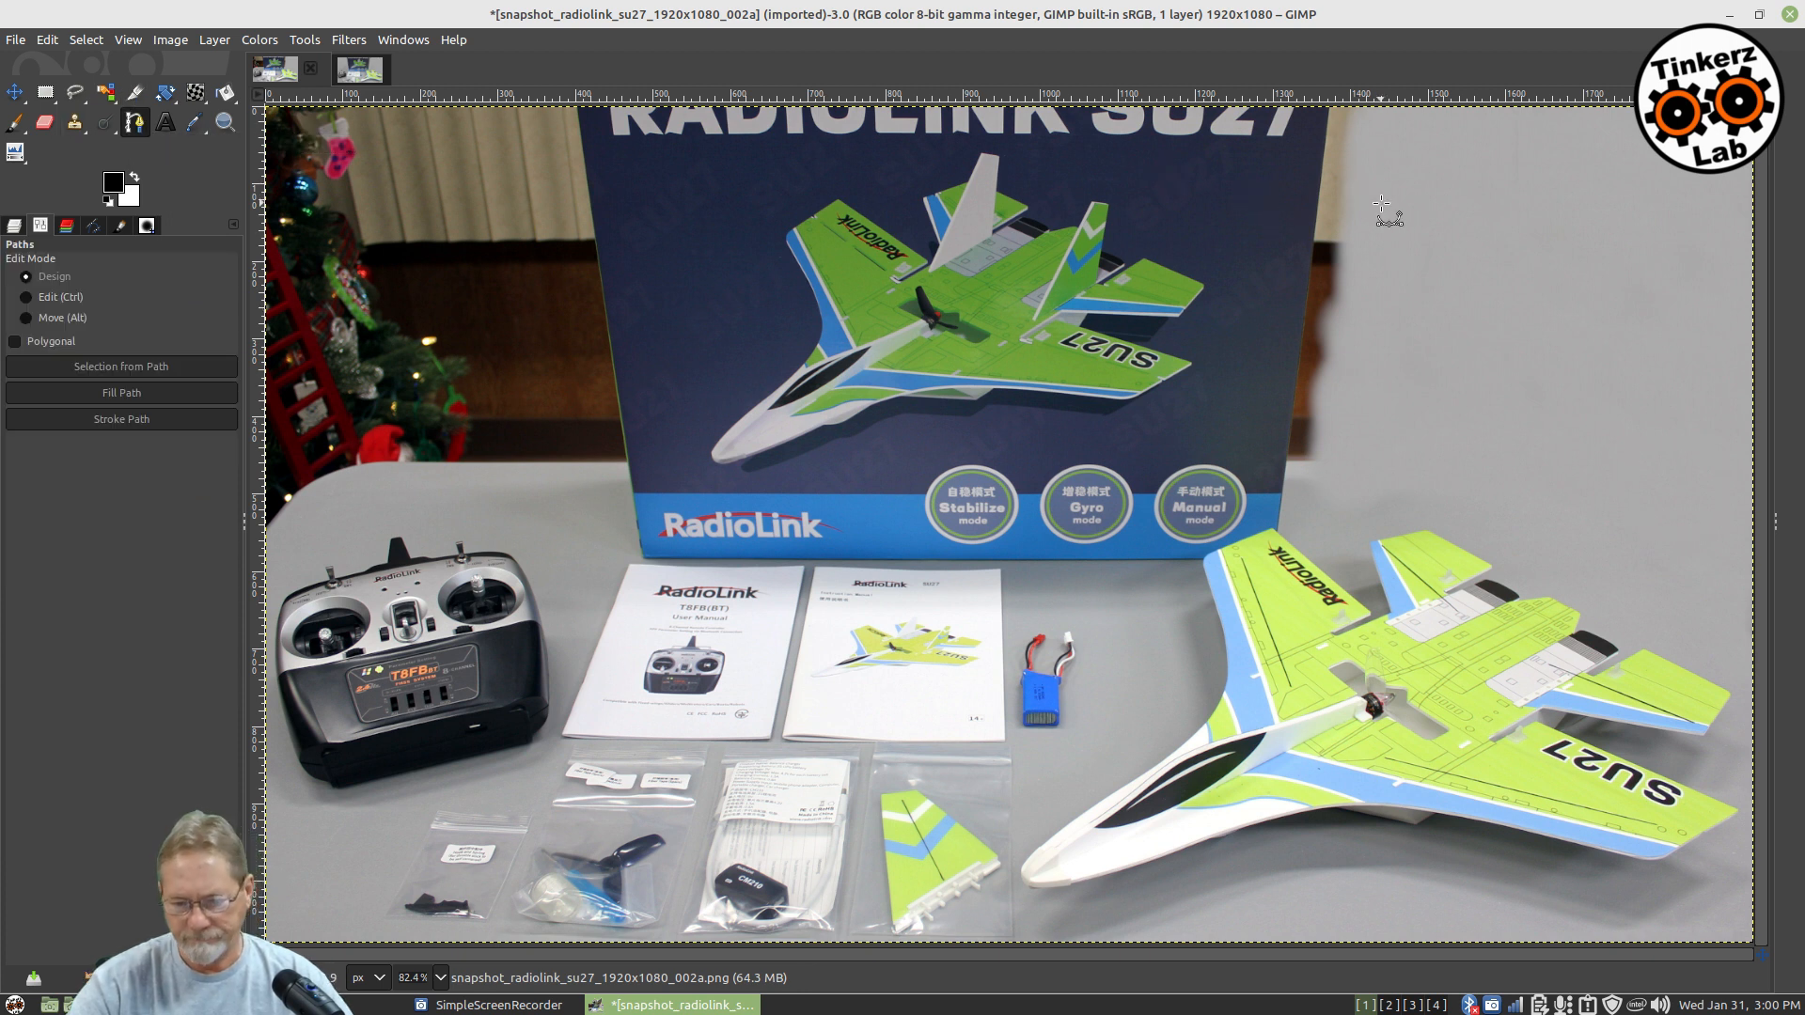
scroll(1468, 243, "up", 5)
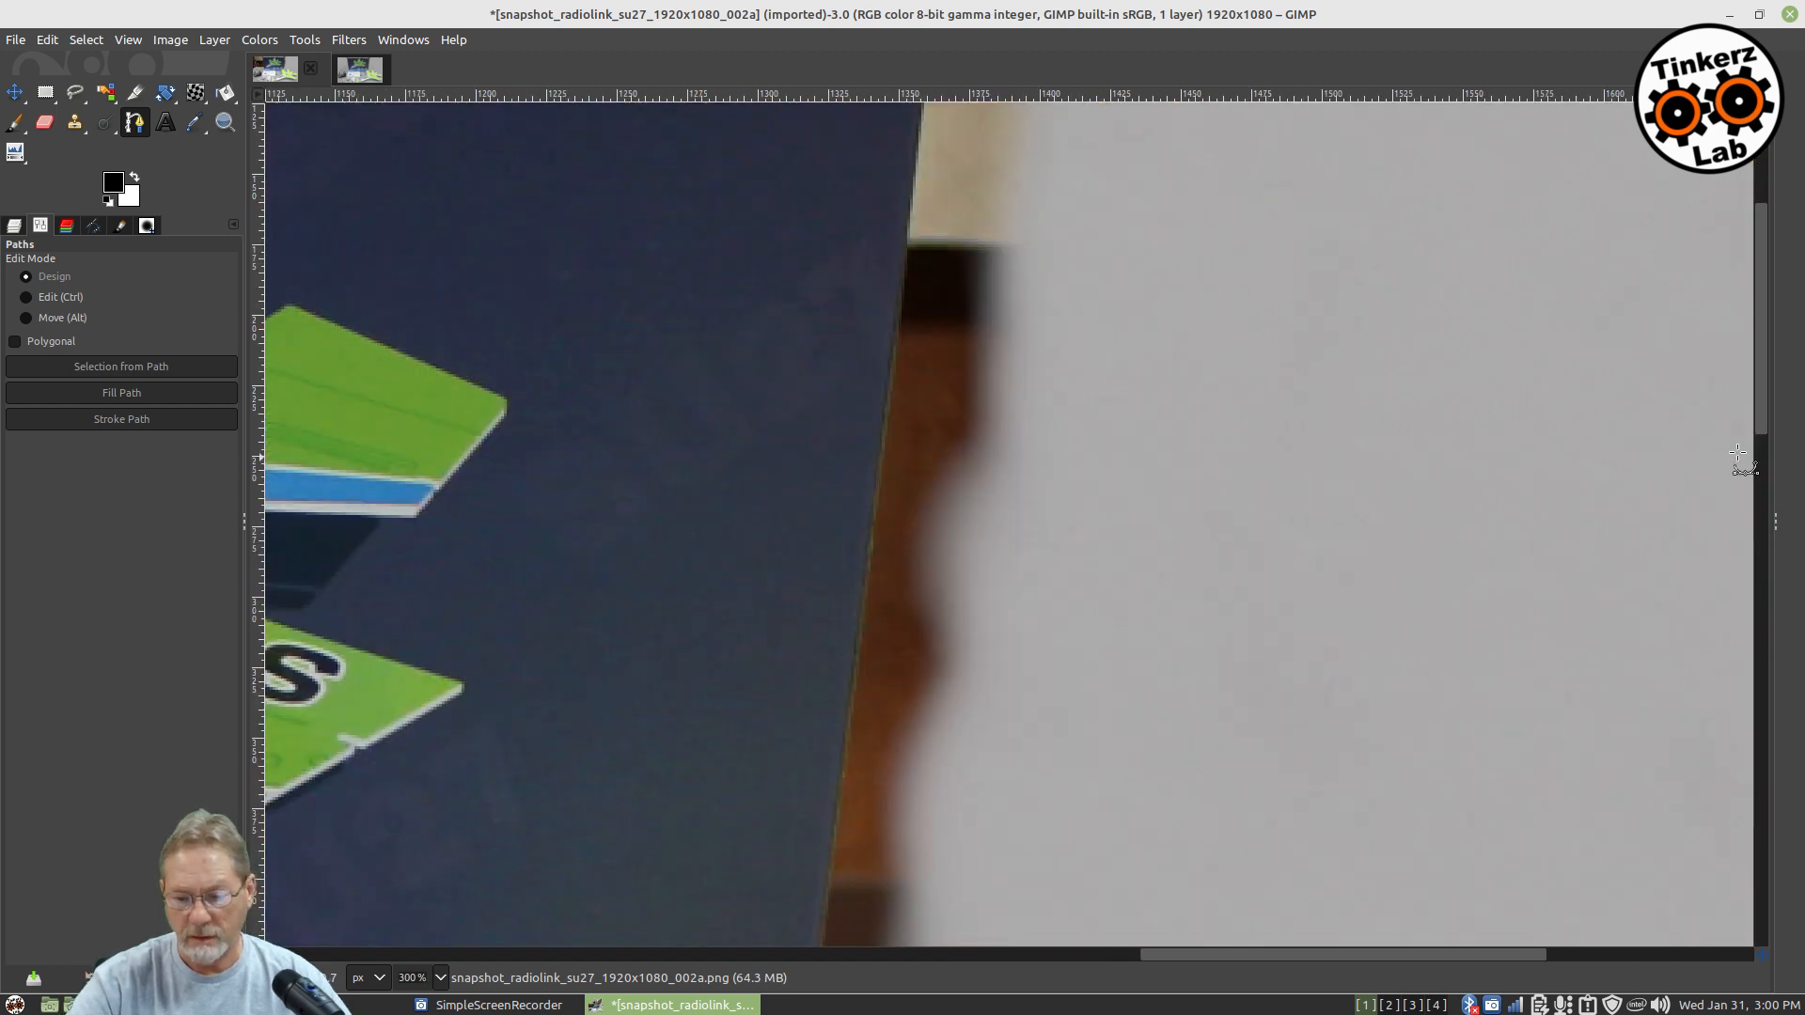
left_click_drag(1767, 352, 1762, 229)
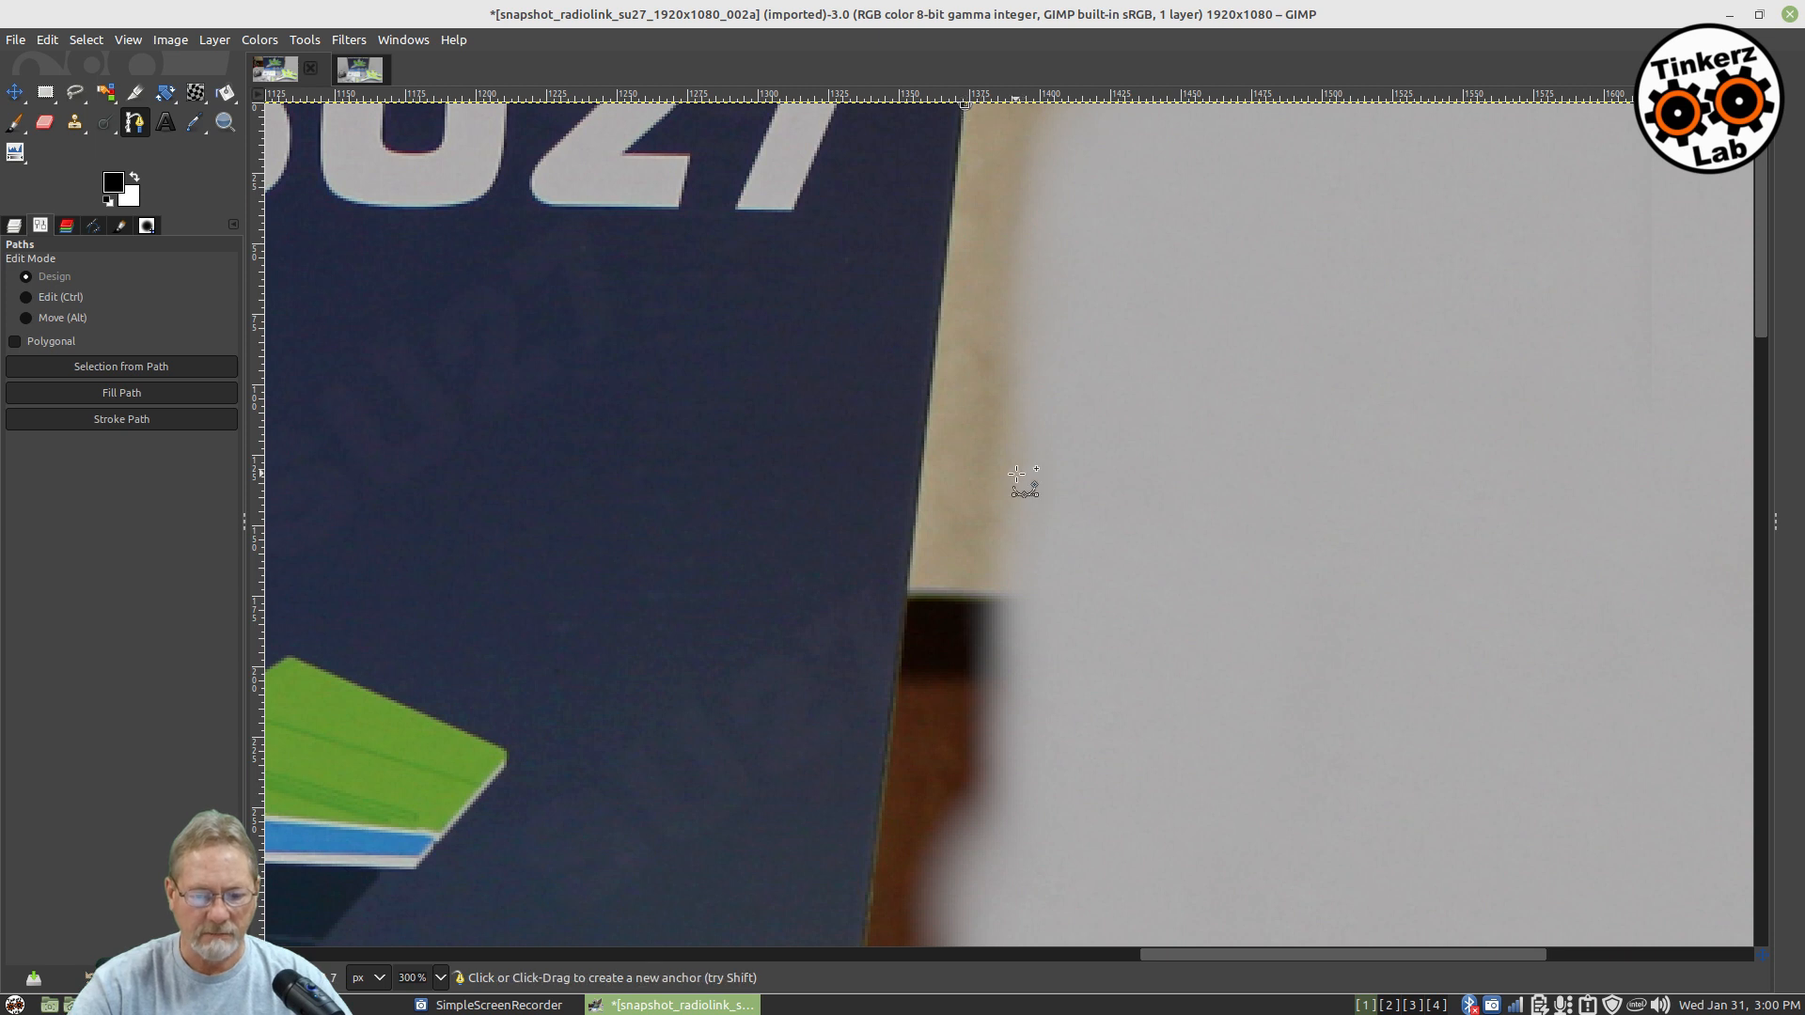
scroll(921, 556, "down", 3)
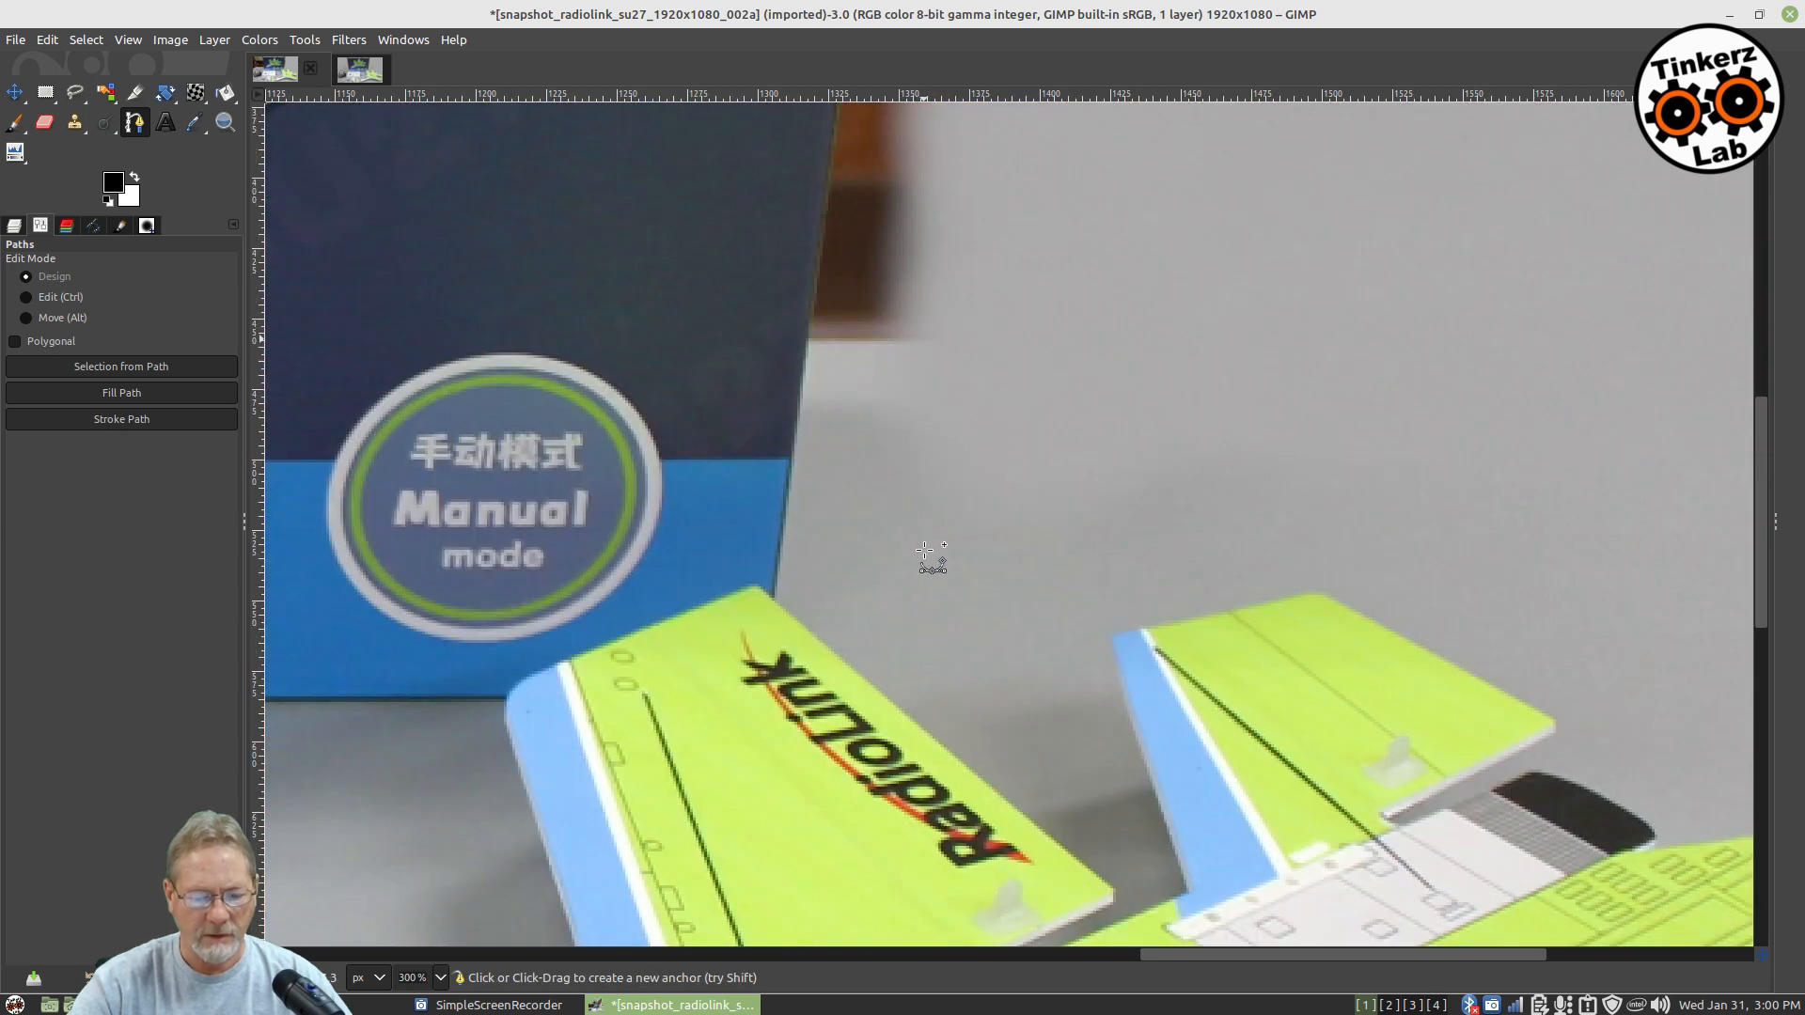
left_click(778, 576)
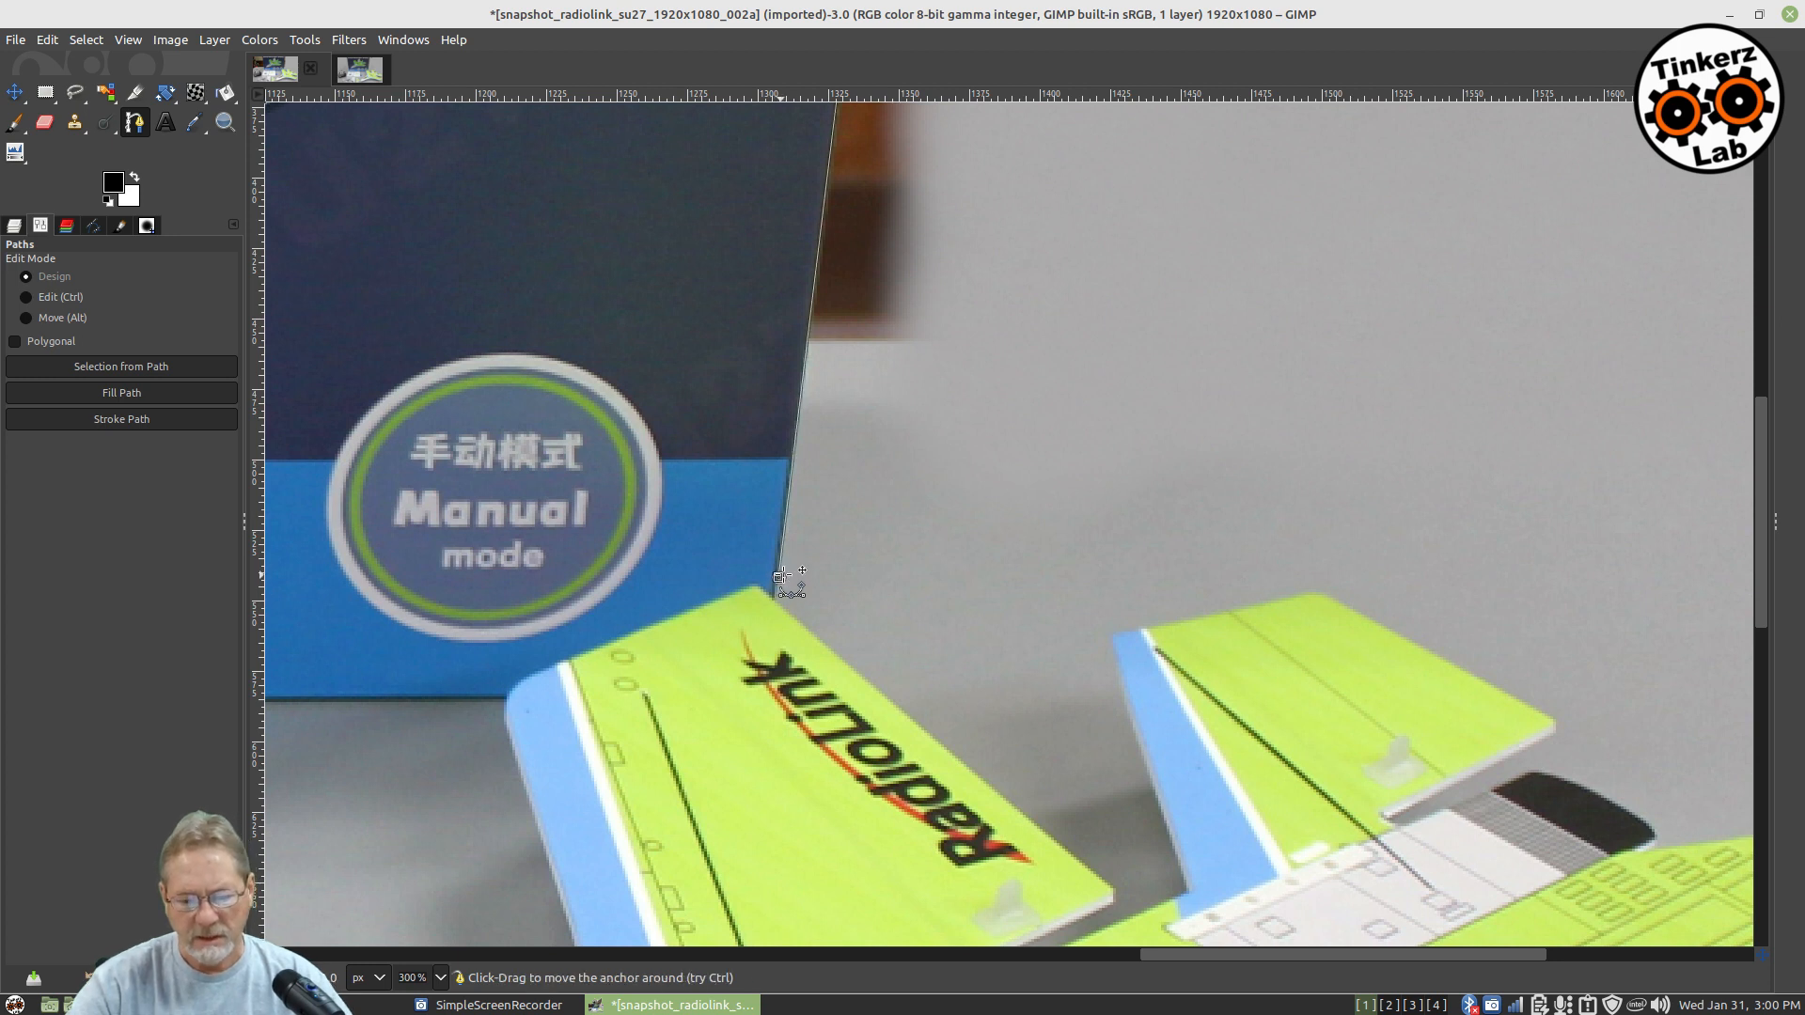
left_click(1709, 598)
left_click_drag(1763, 562, 1800, 141)
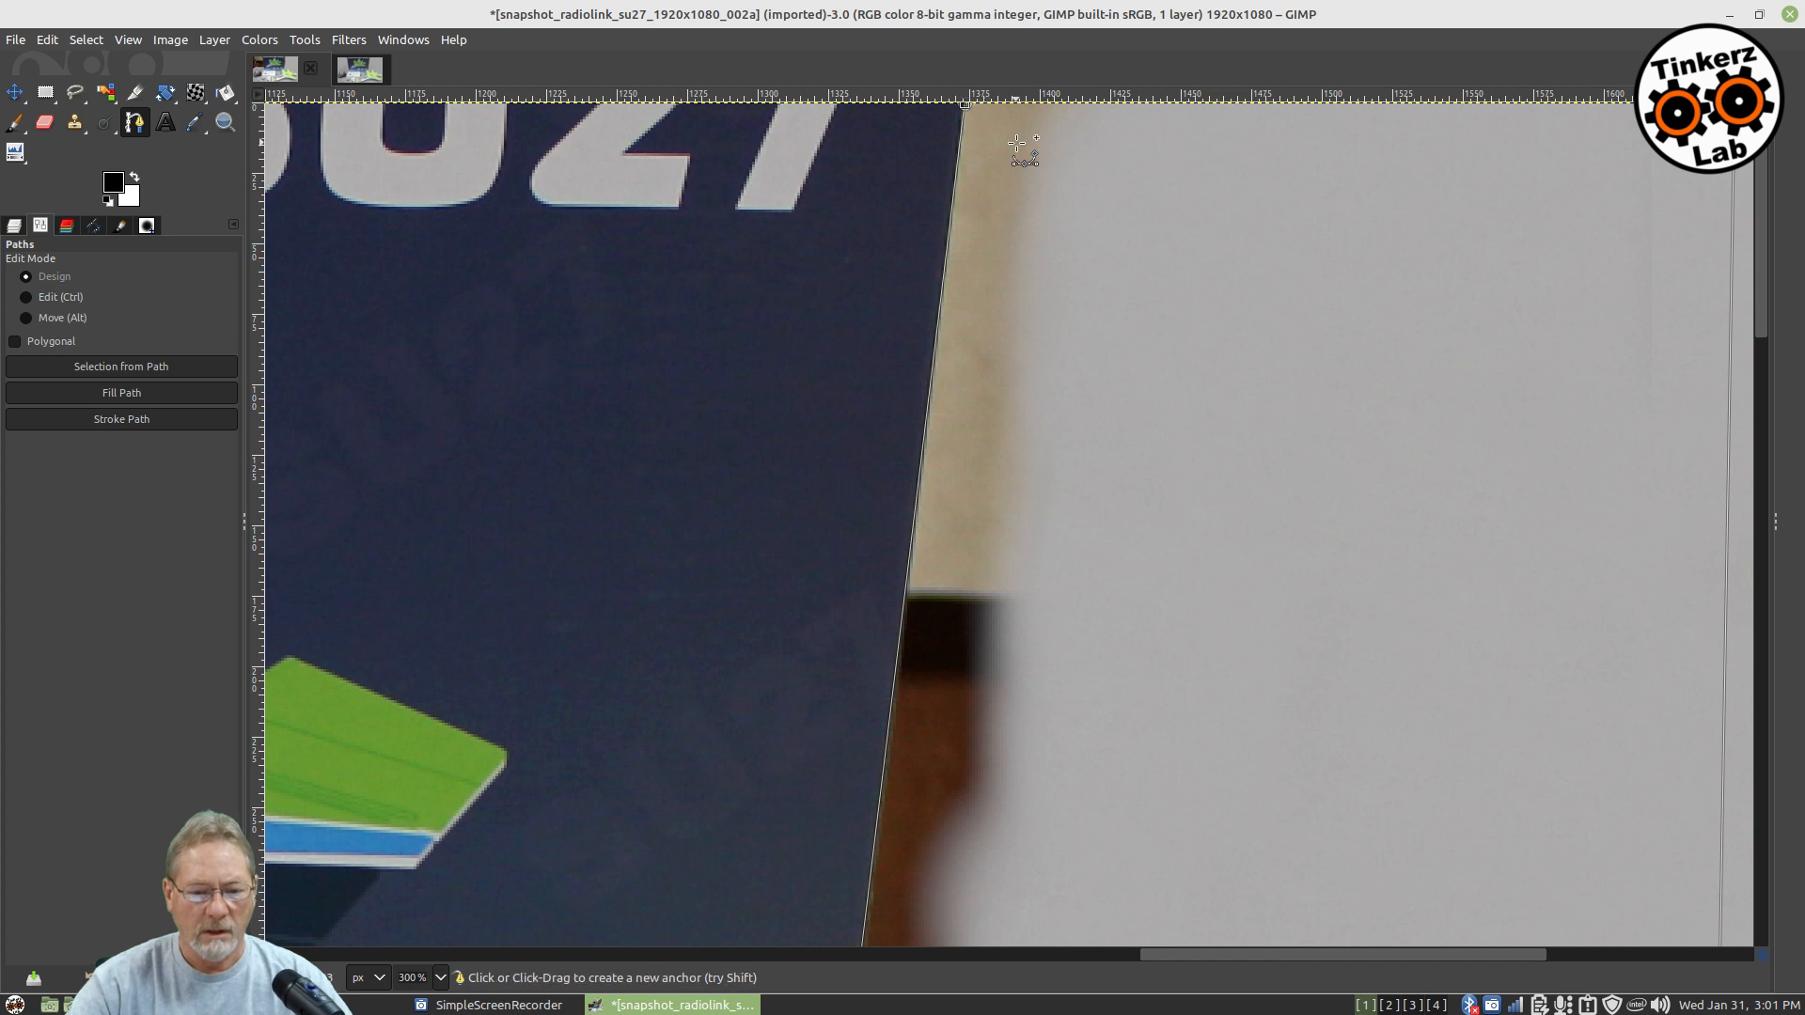
key("shift+v")
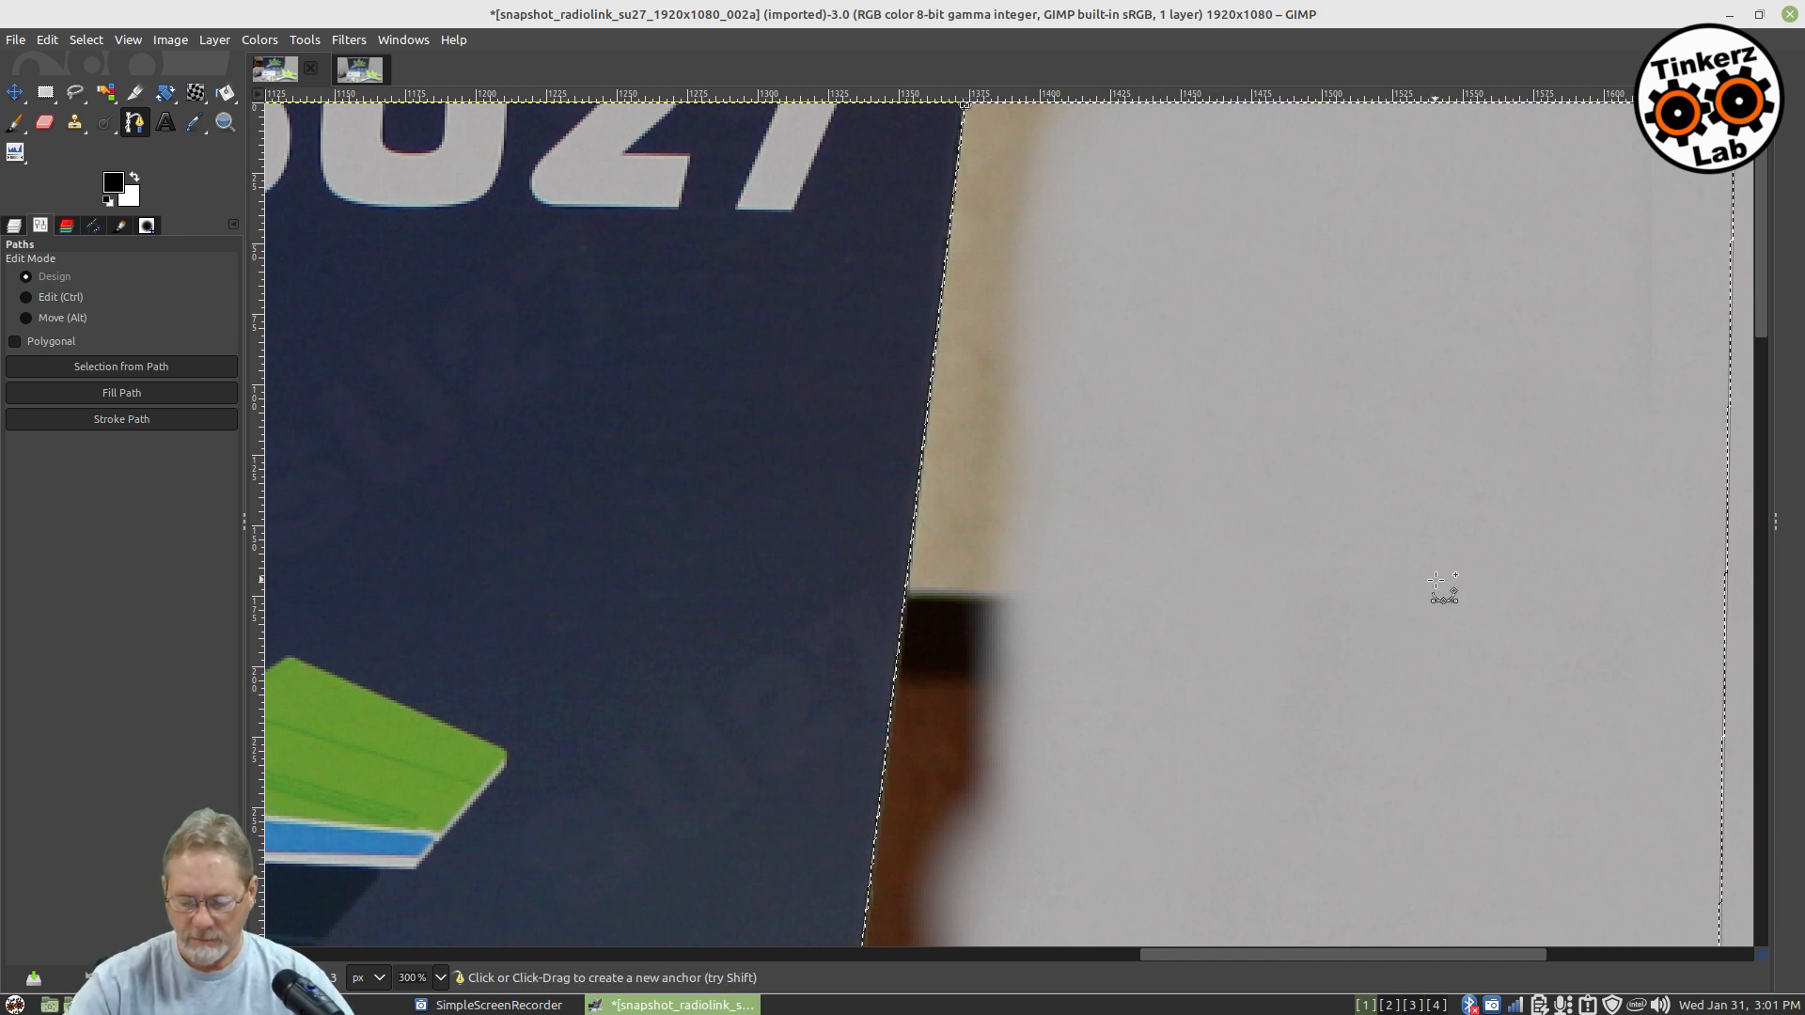
Step: Sample grey inside the selection and clone it over the leftover curtain and paneling along the box's right edge
scroll(1436, 580, "up", 1)
scroll(1436, 580, "up", 1)
scroll(1435, 580, "down", 1)
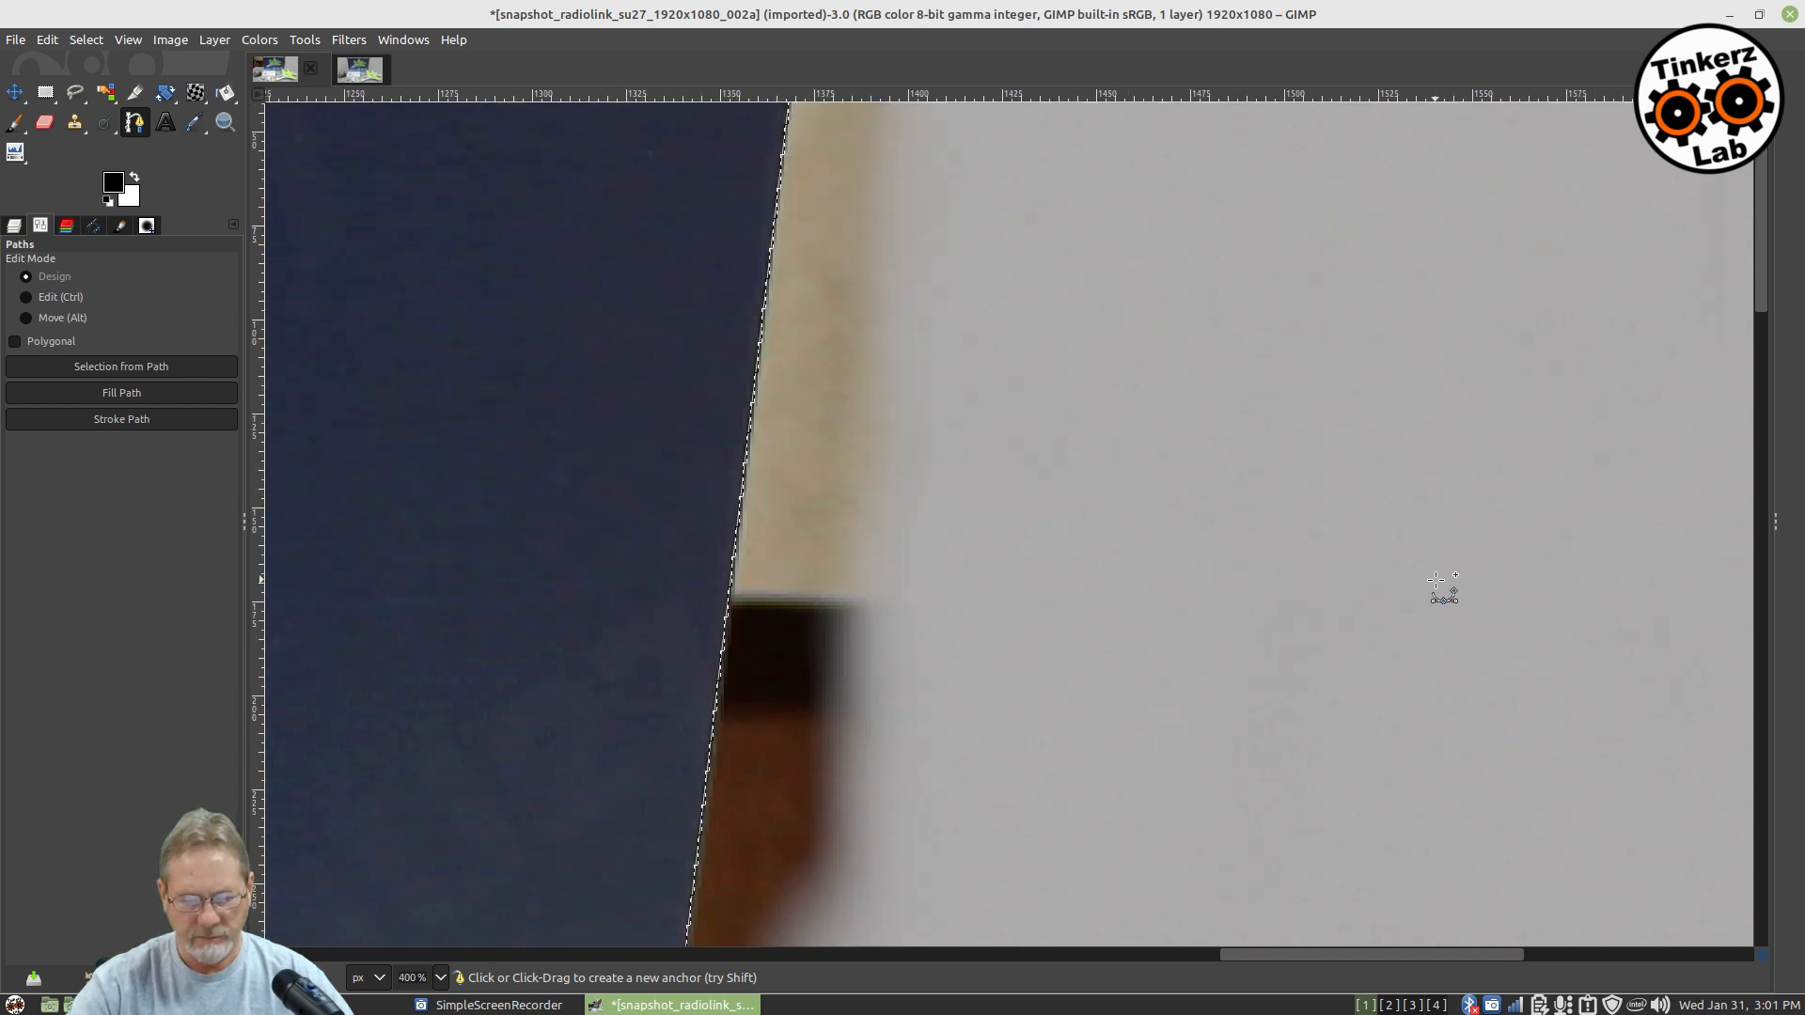
scroll(1435, 580, "down", 3)
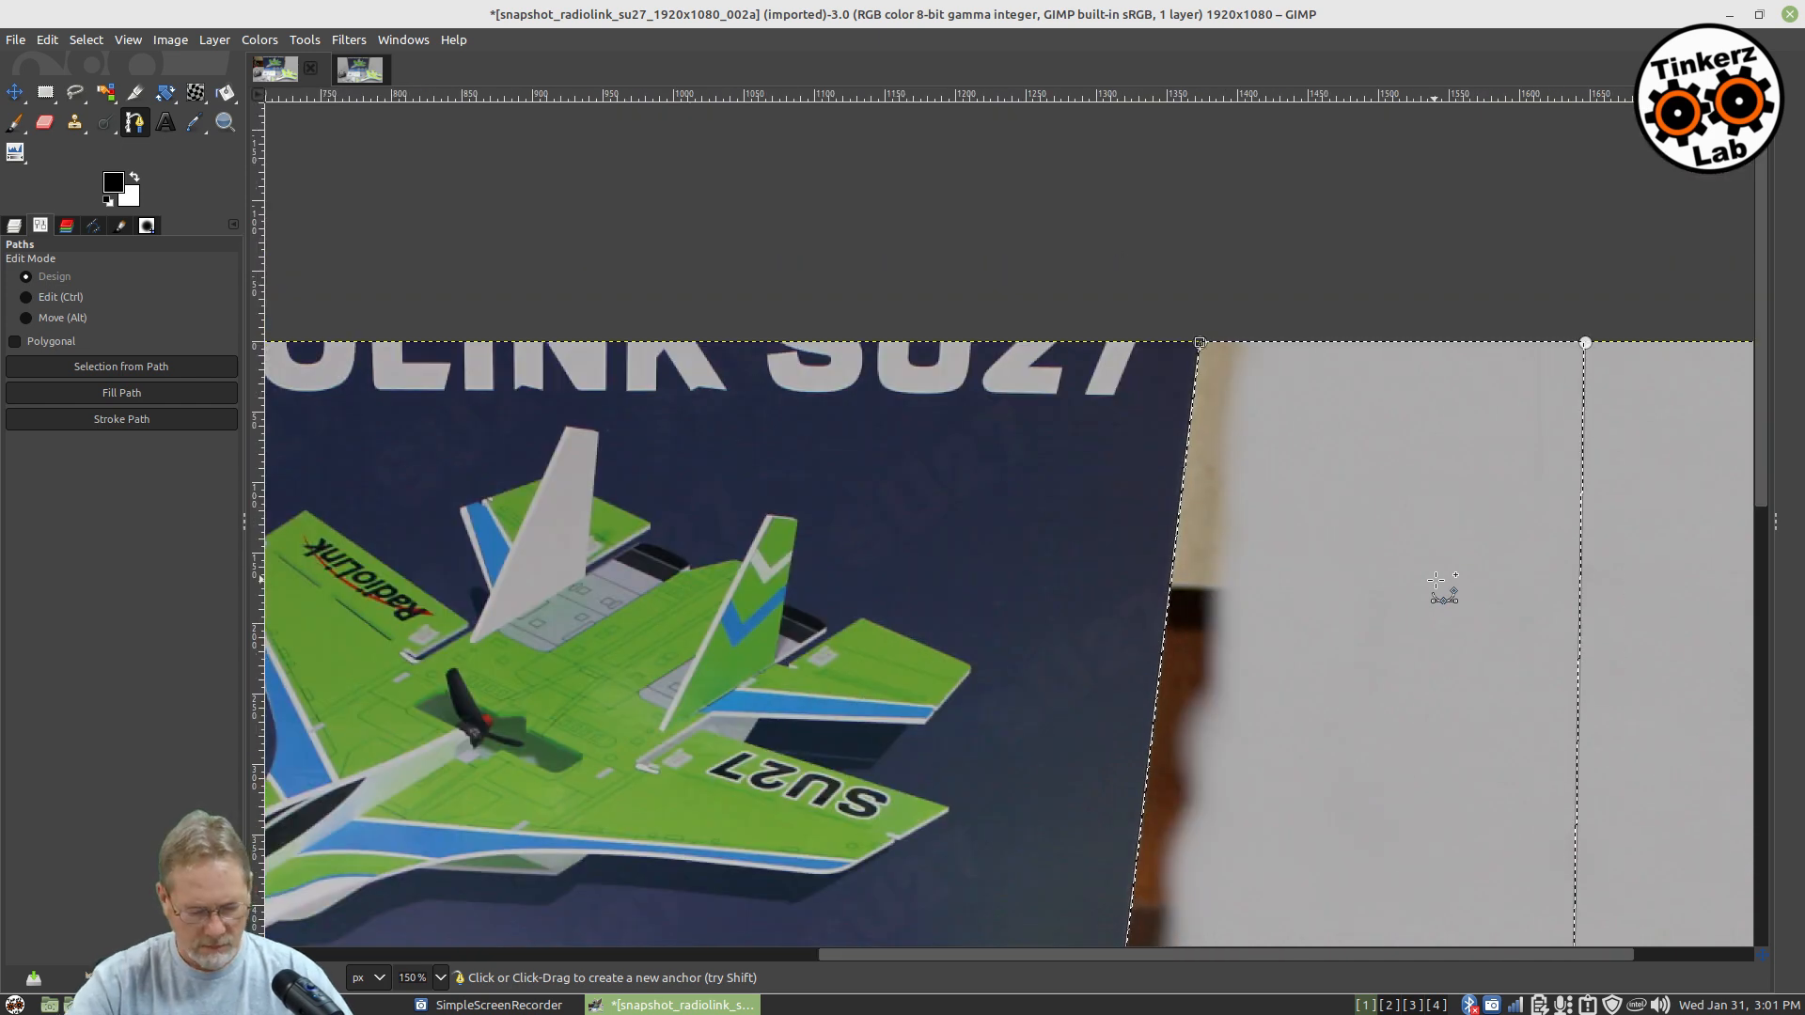
key("ctrl+shift+j")
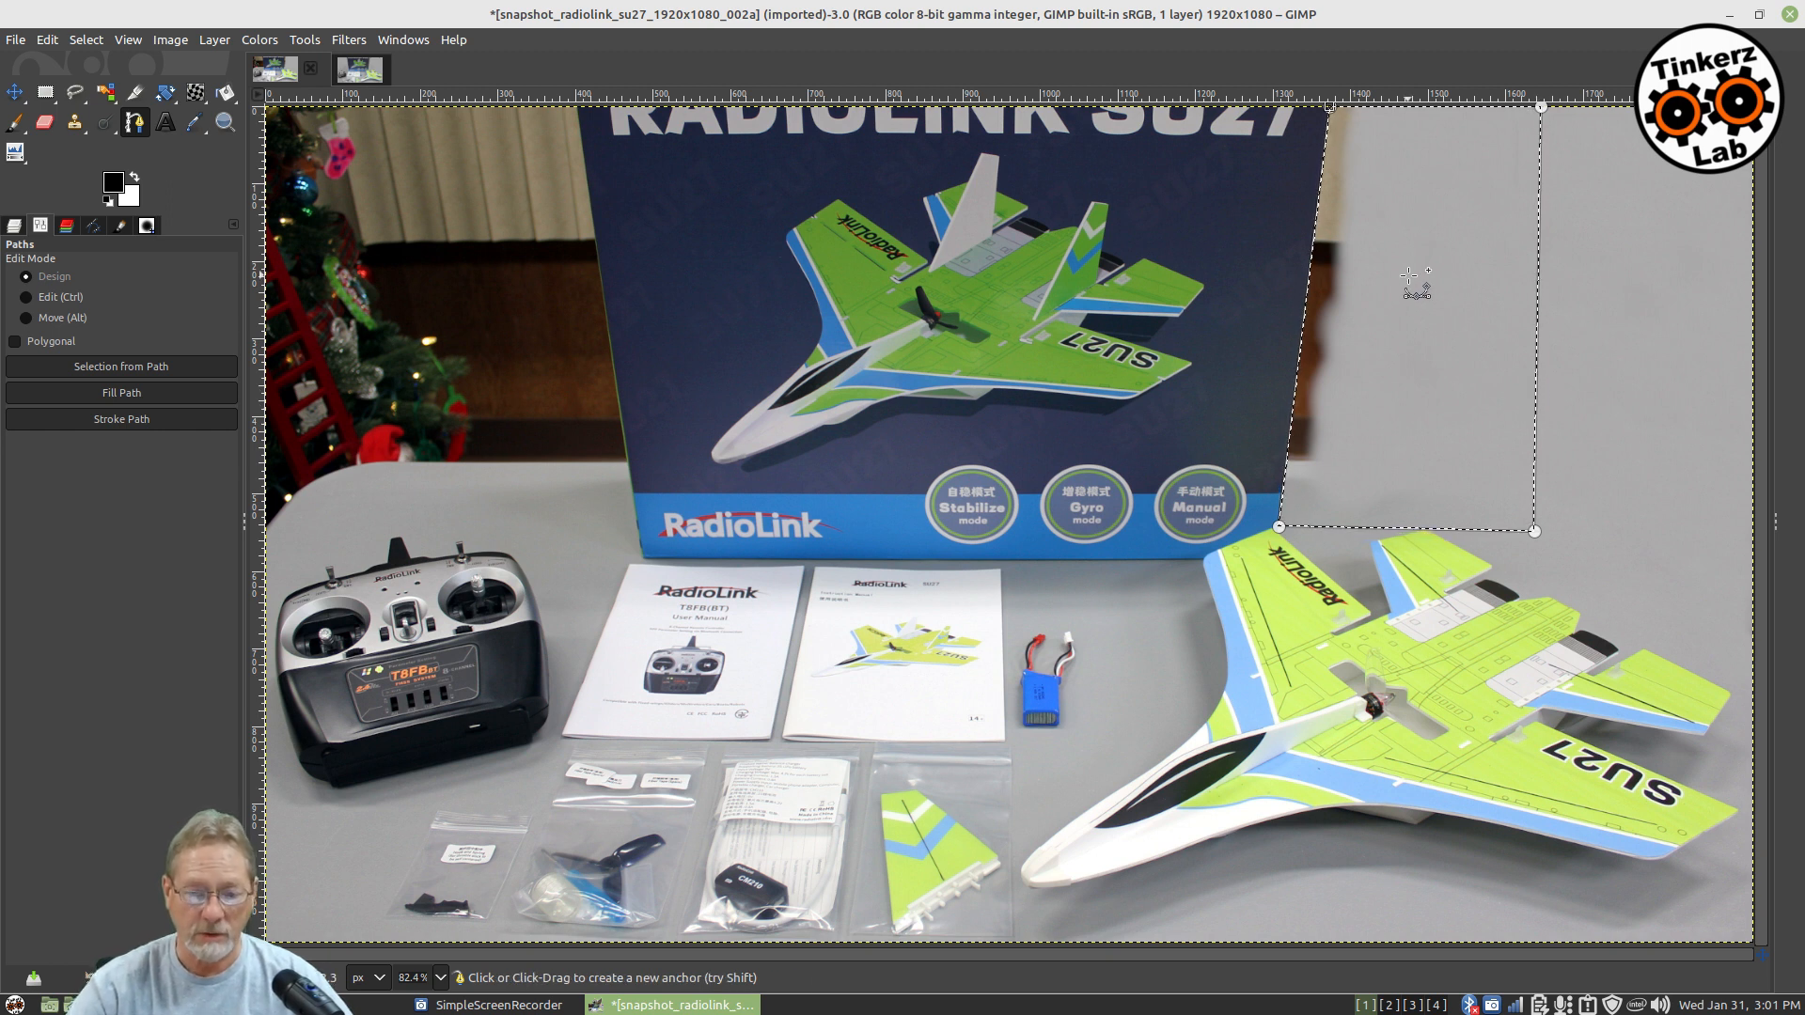
left_click(79, 125)
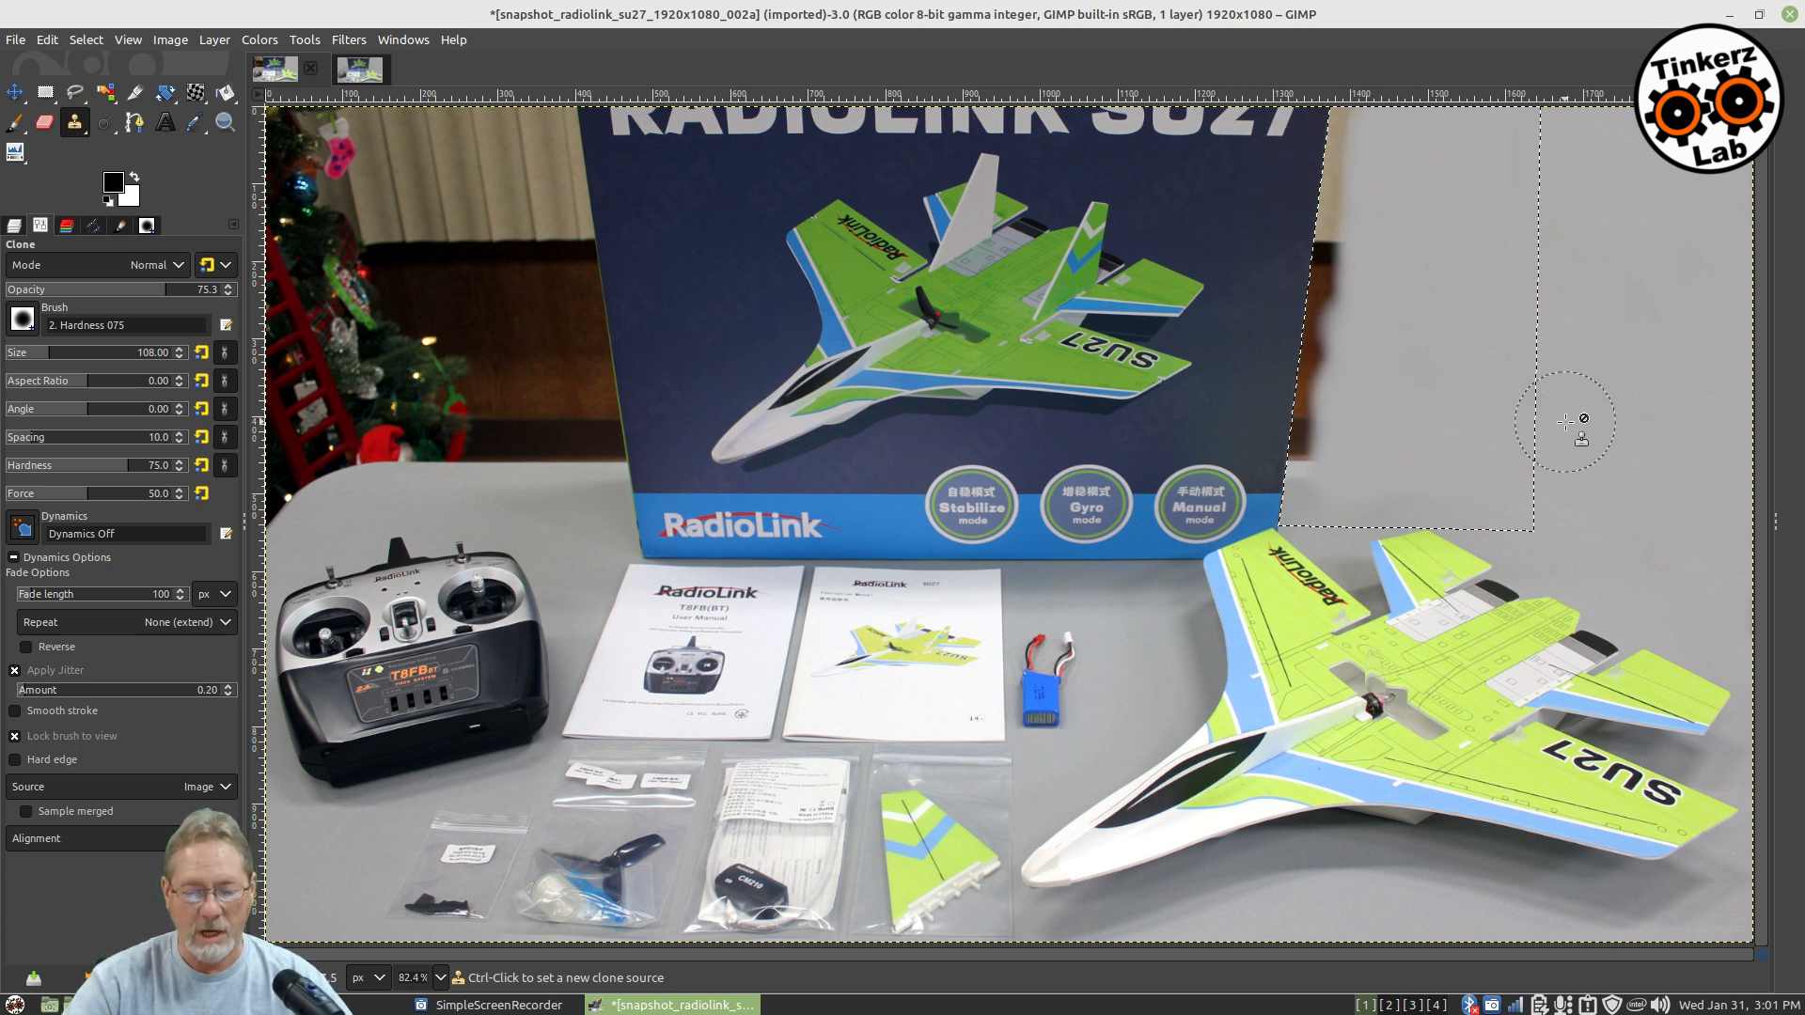
left_click(1453, 409, "ctrl")
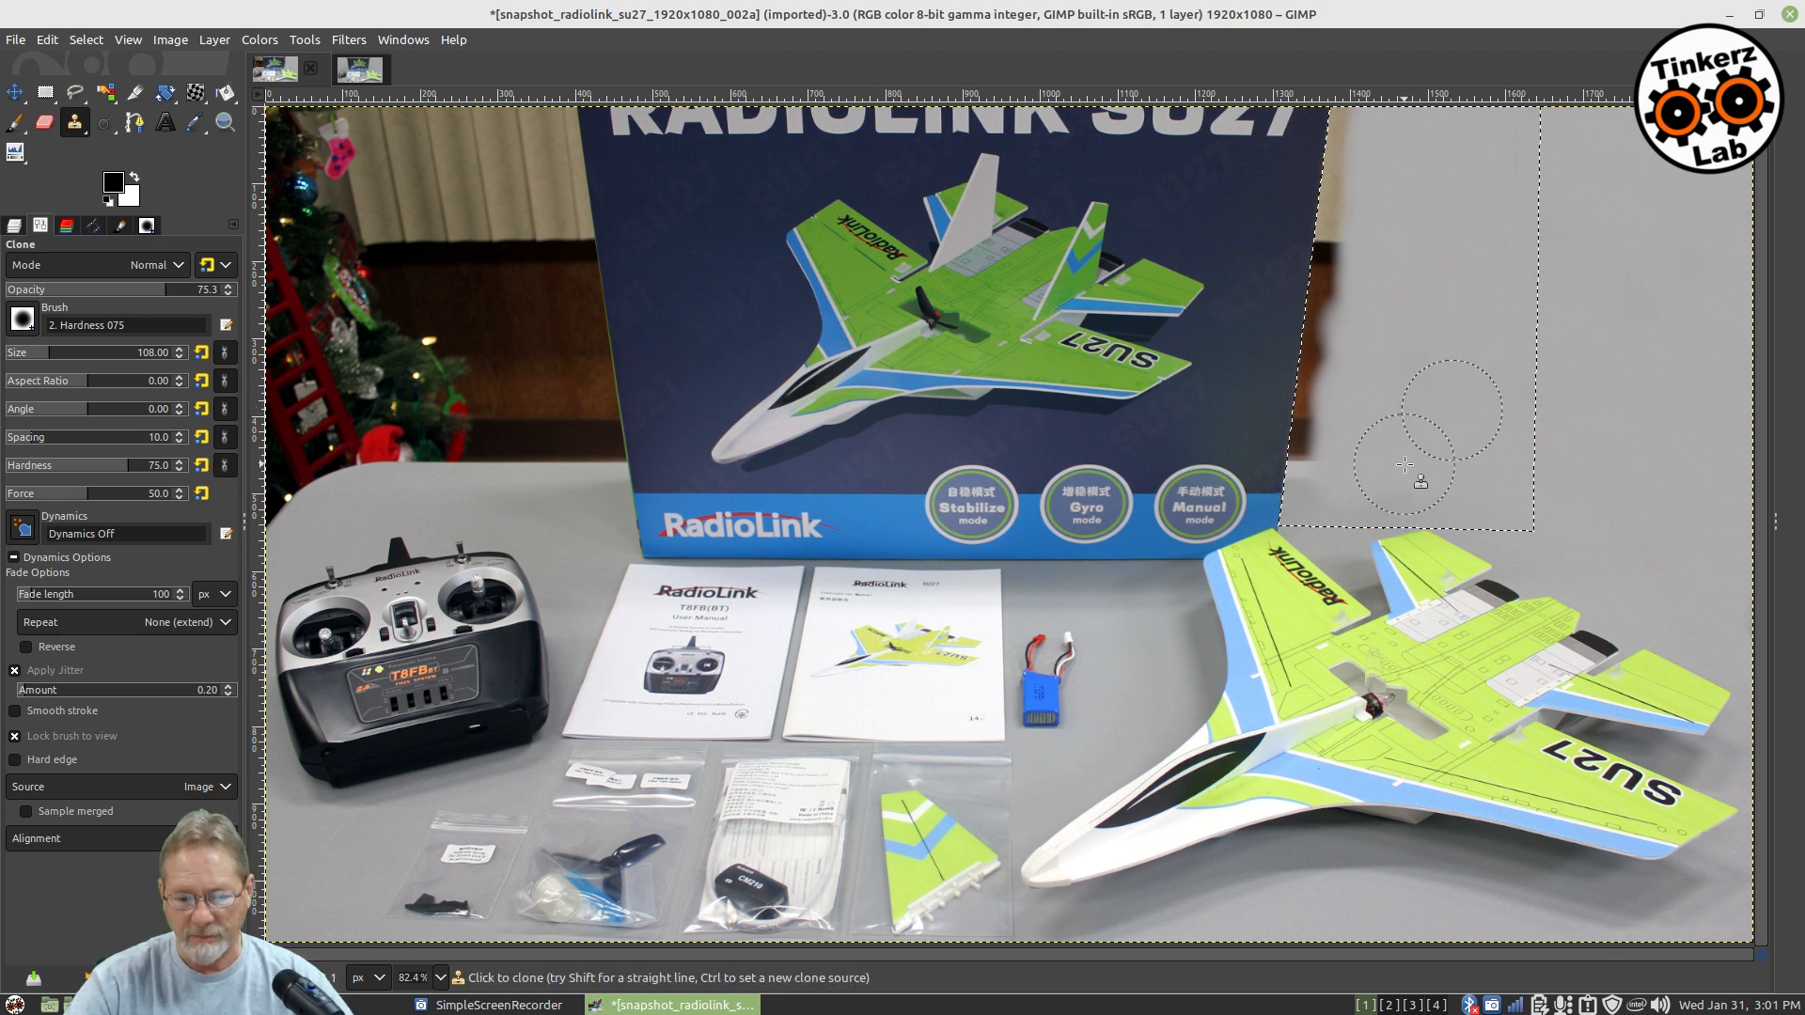
mouse_move(1341, 460)
left_mouse_down()
mouse_move(1328, 372)
mouse_move(1322, 470)
mouse_move(1316, 421)
mouse_move(1311, 465)
left_mouse_up()
mouse_move(1326, 357)
left_mouse_down()
mouse_move(1331, 250)
mouse_move(1331, 351)
mouse_move(1352, 129)
left_mouse_up()
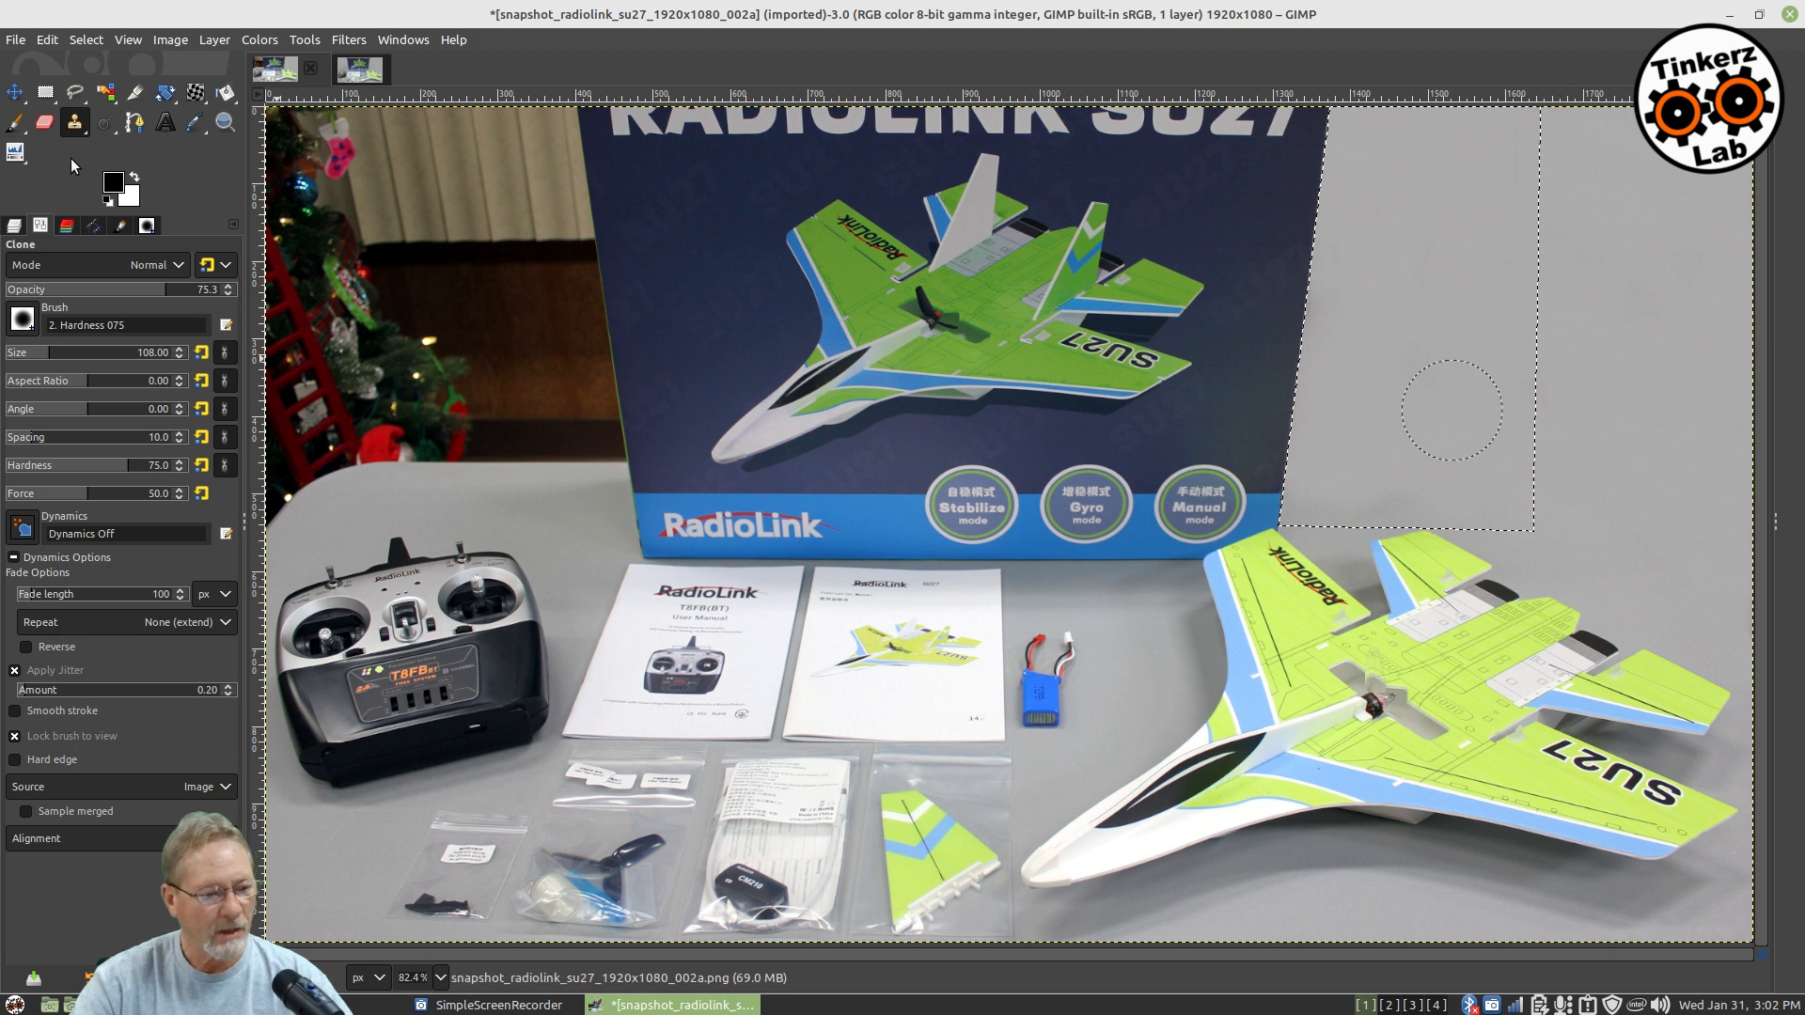
Step: Outline the background left of the box with a closed path that passes just above the transmitter, and convert it to a selection
left_click(136, 124)
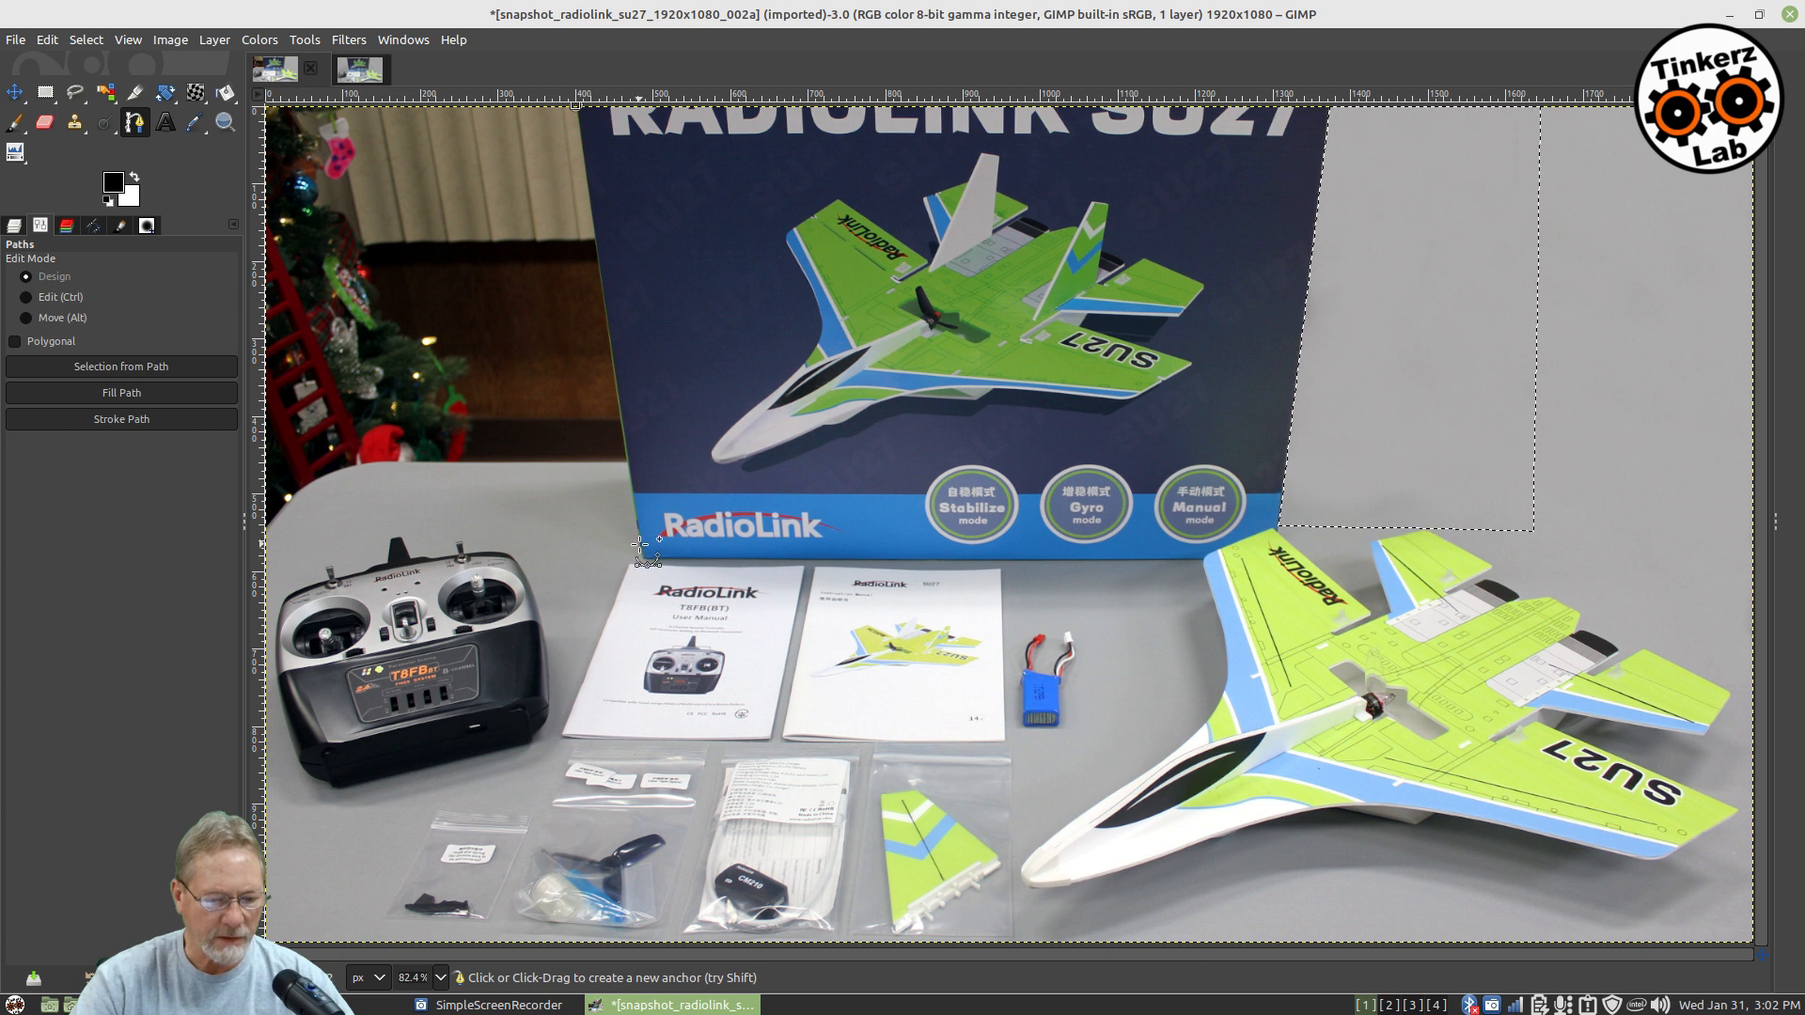
left_click(640, 544)
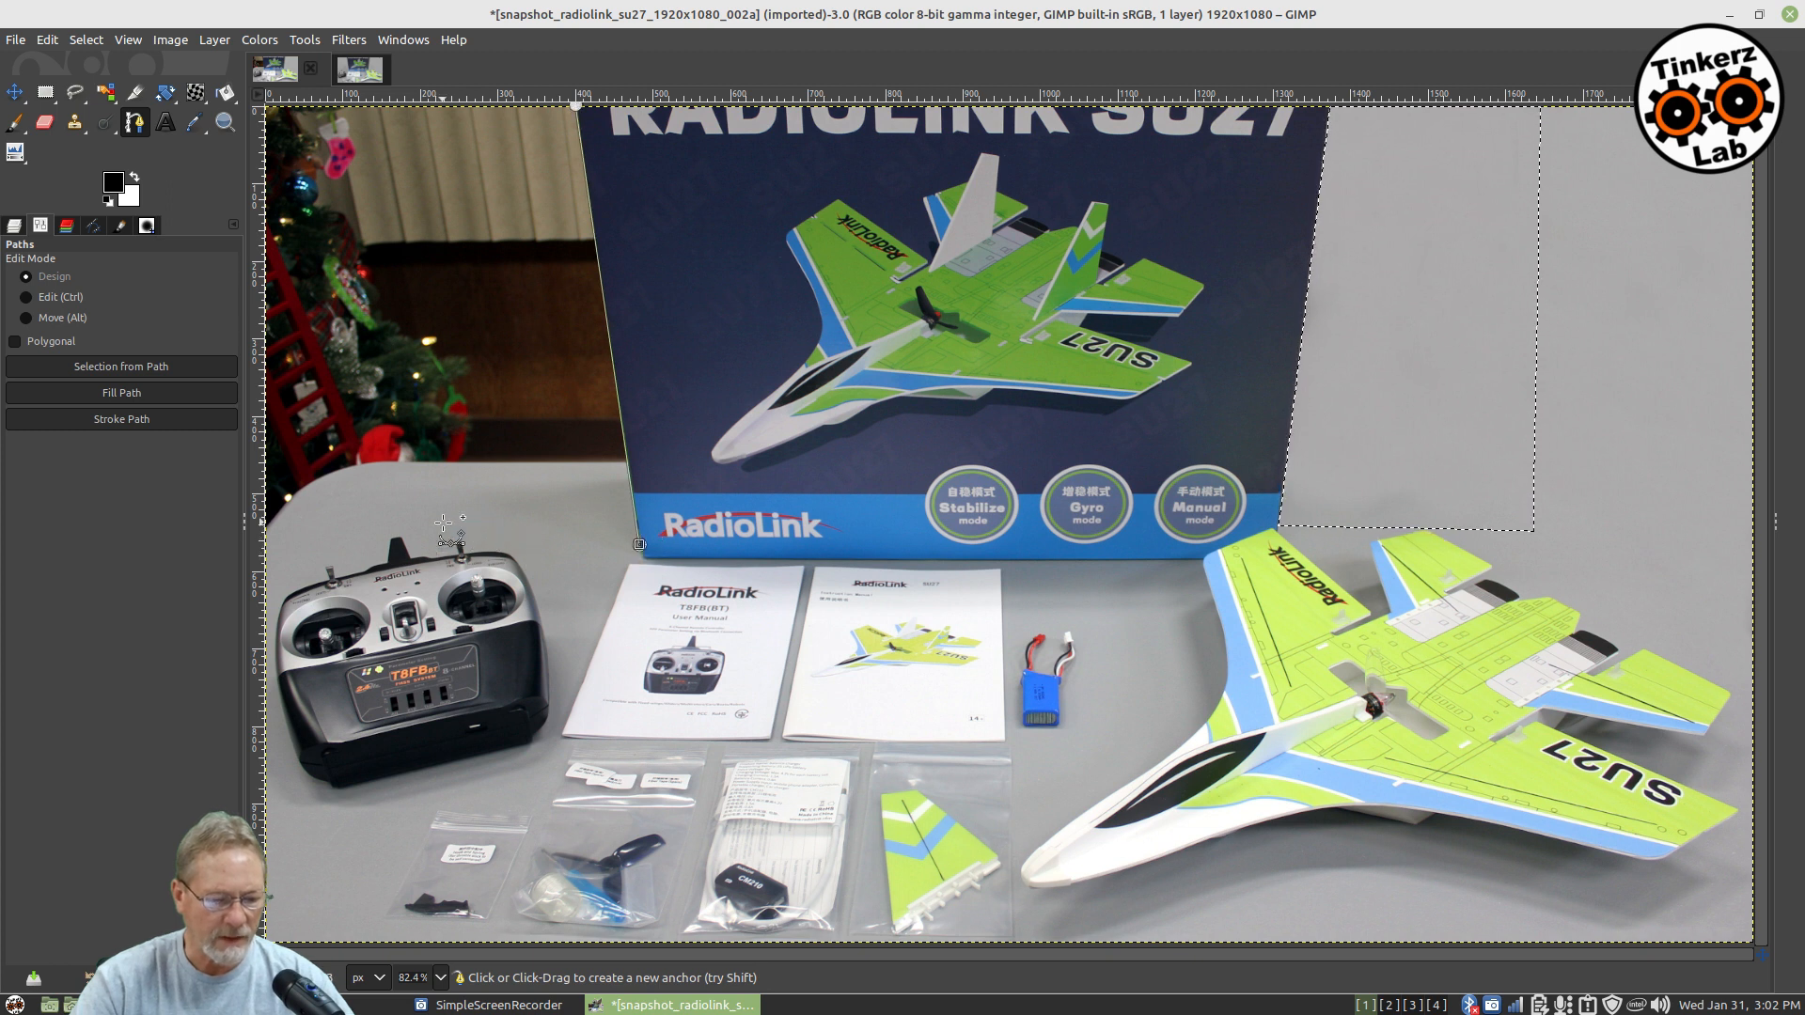
left_click(432, 527)
left_click(396, 521)
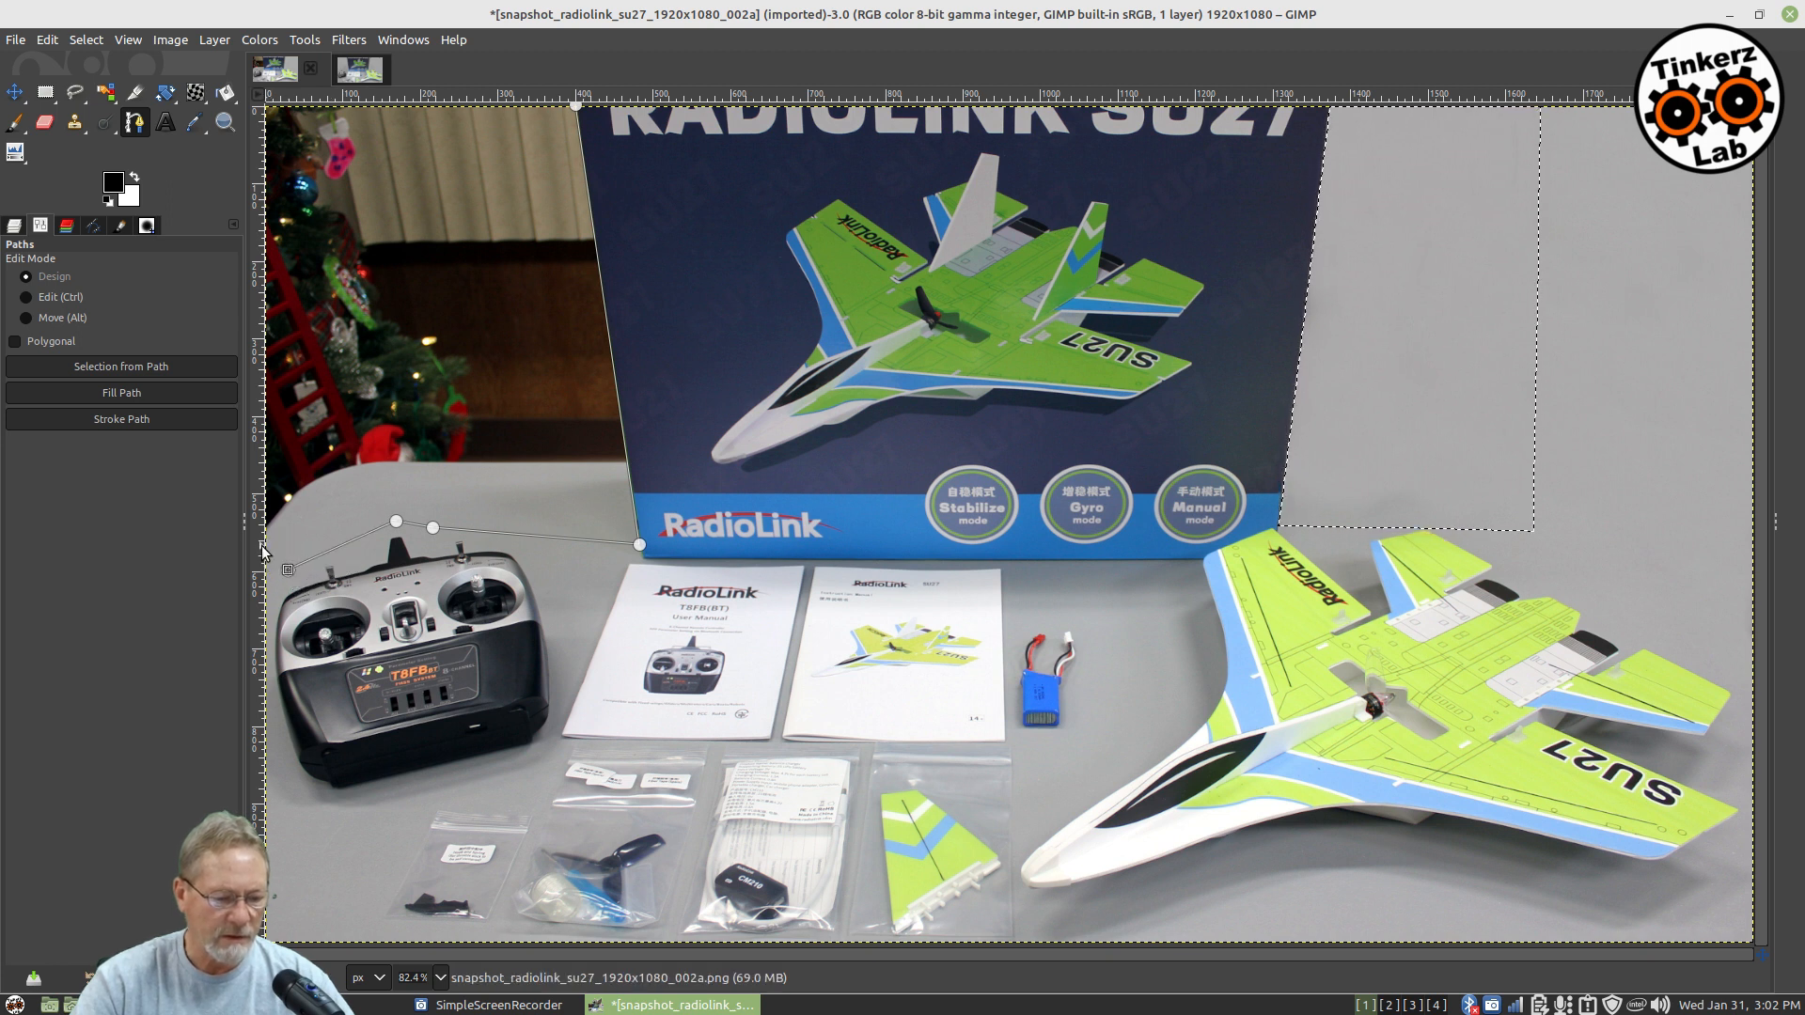
left_click(288, 569)
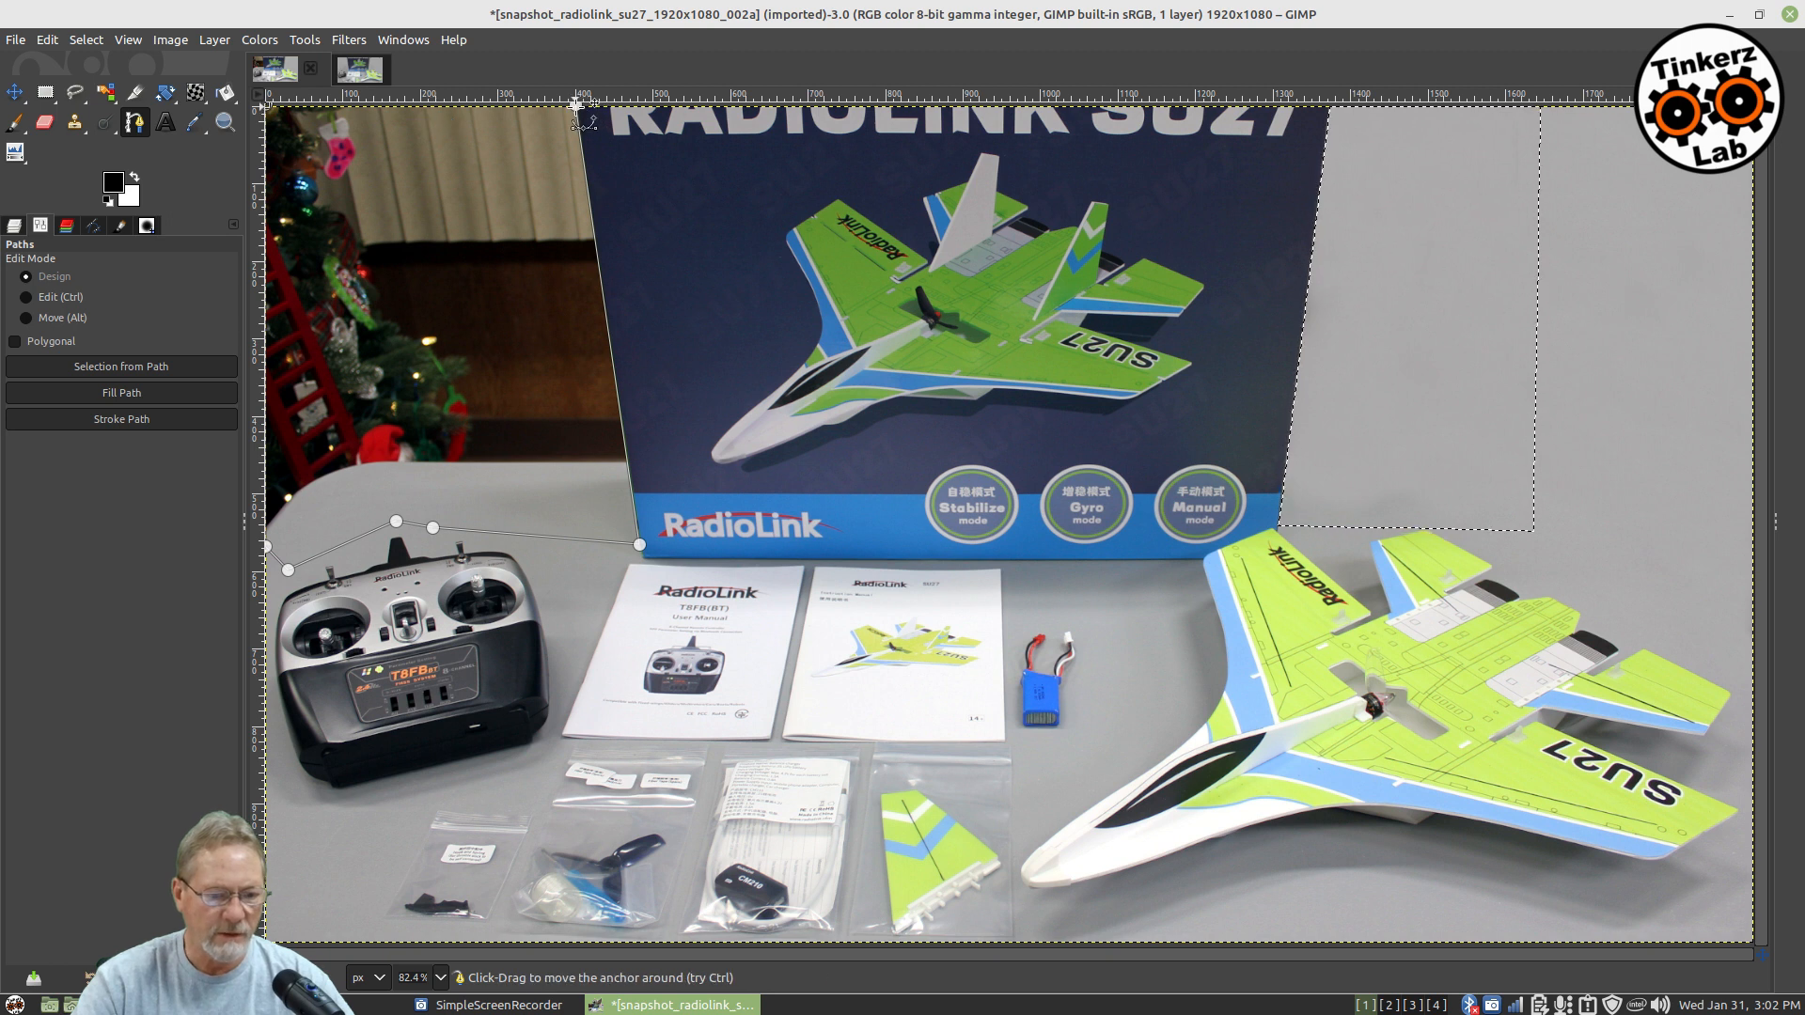
key("Return")
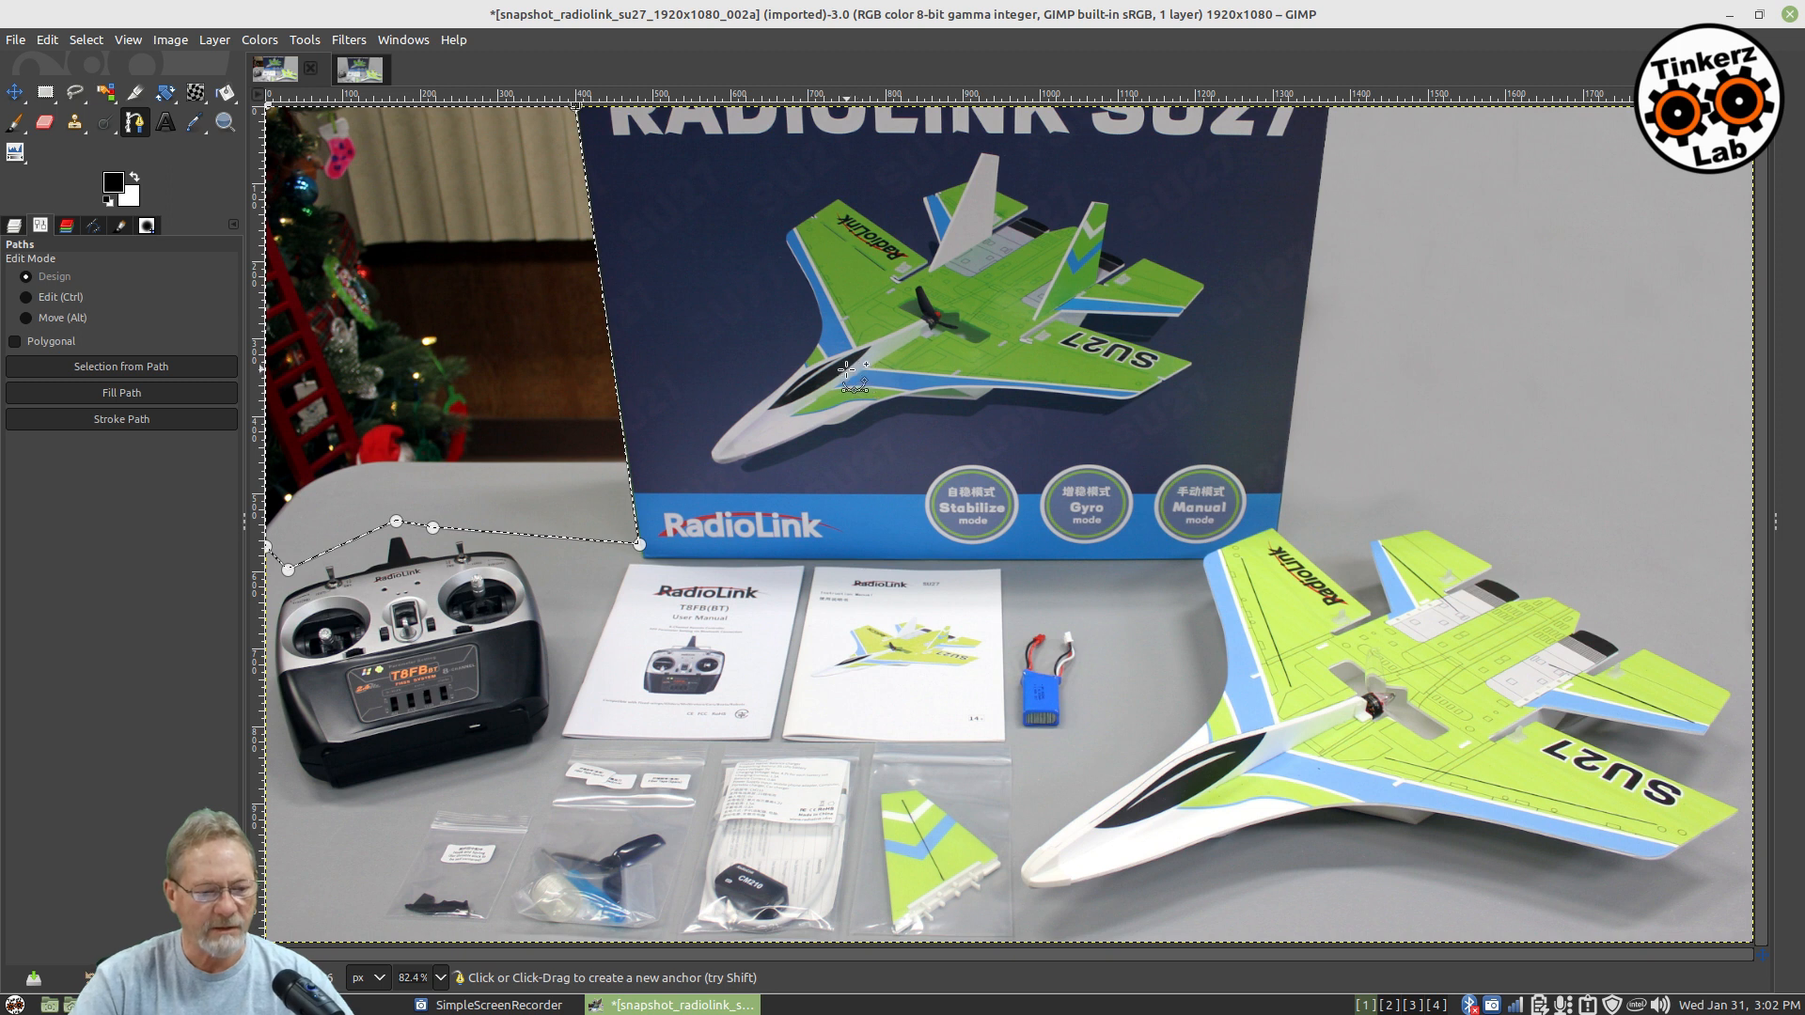
Step: Sample the grey area right of the box and clone it over the Christmas tree, curtain and paneling inside the left selection
left_click(74, 123)
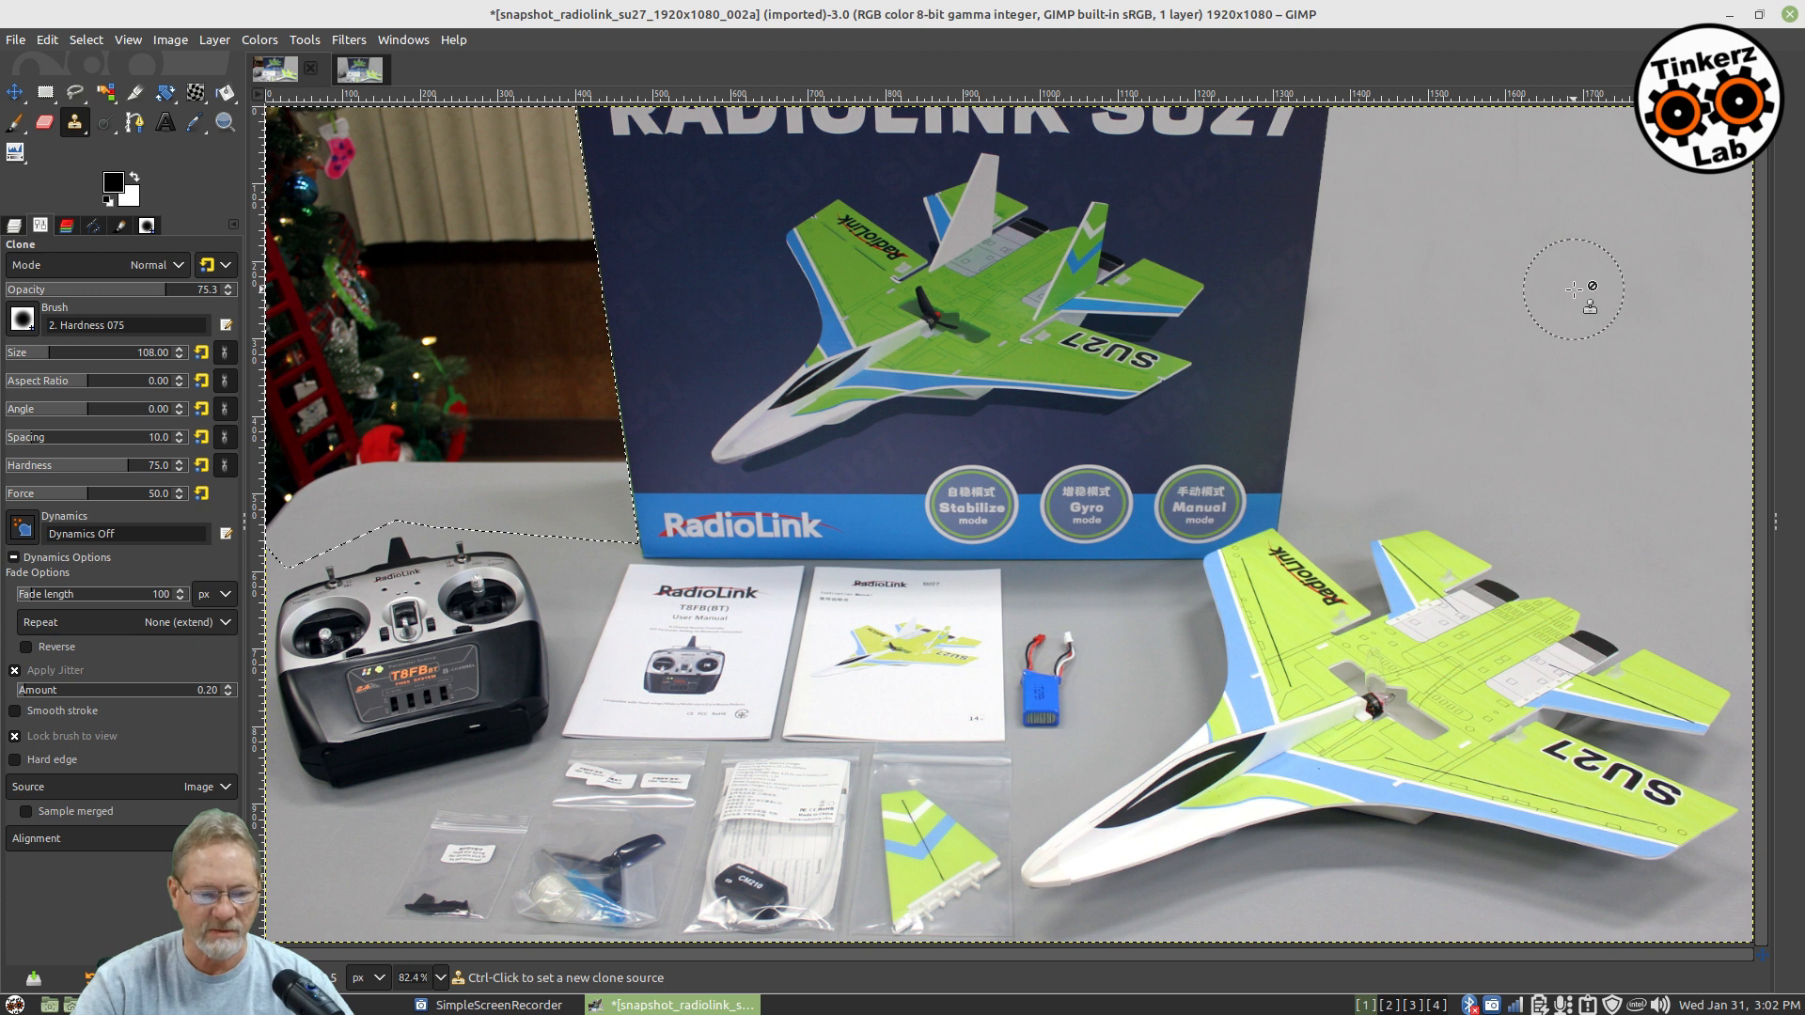
left_click(1548, 308, "ctrl")
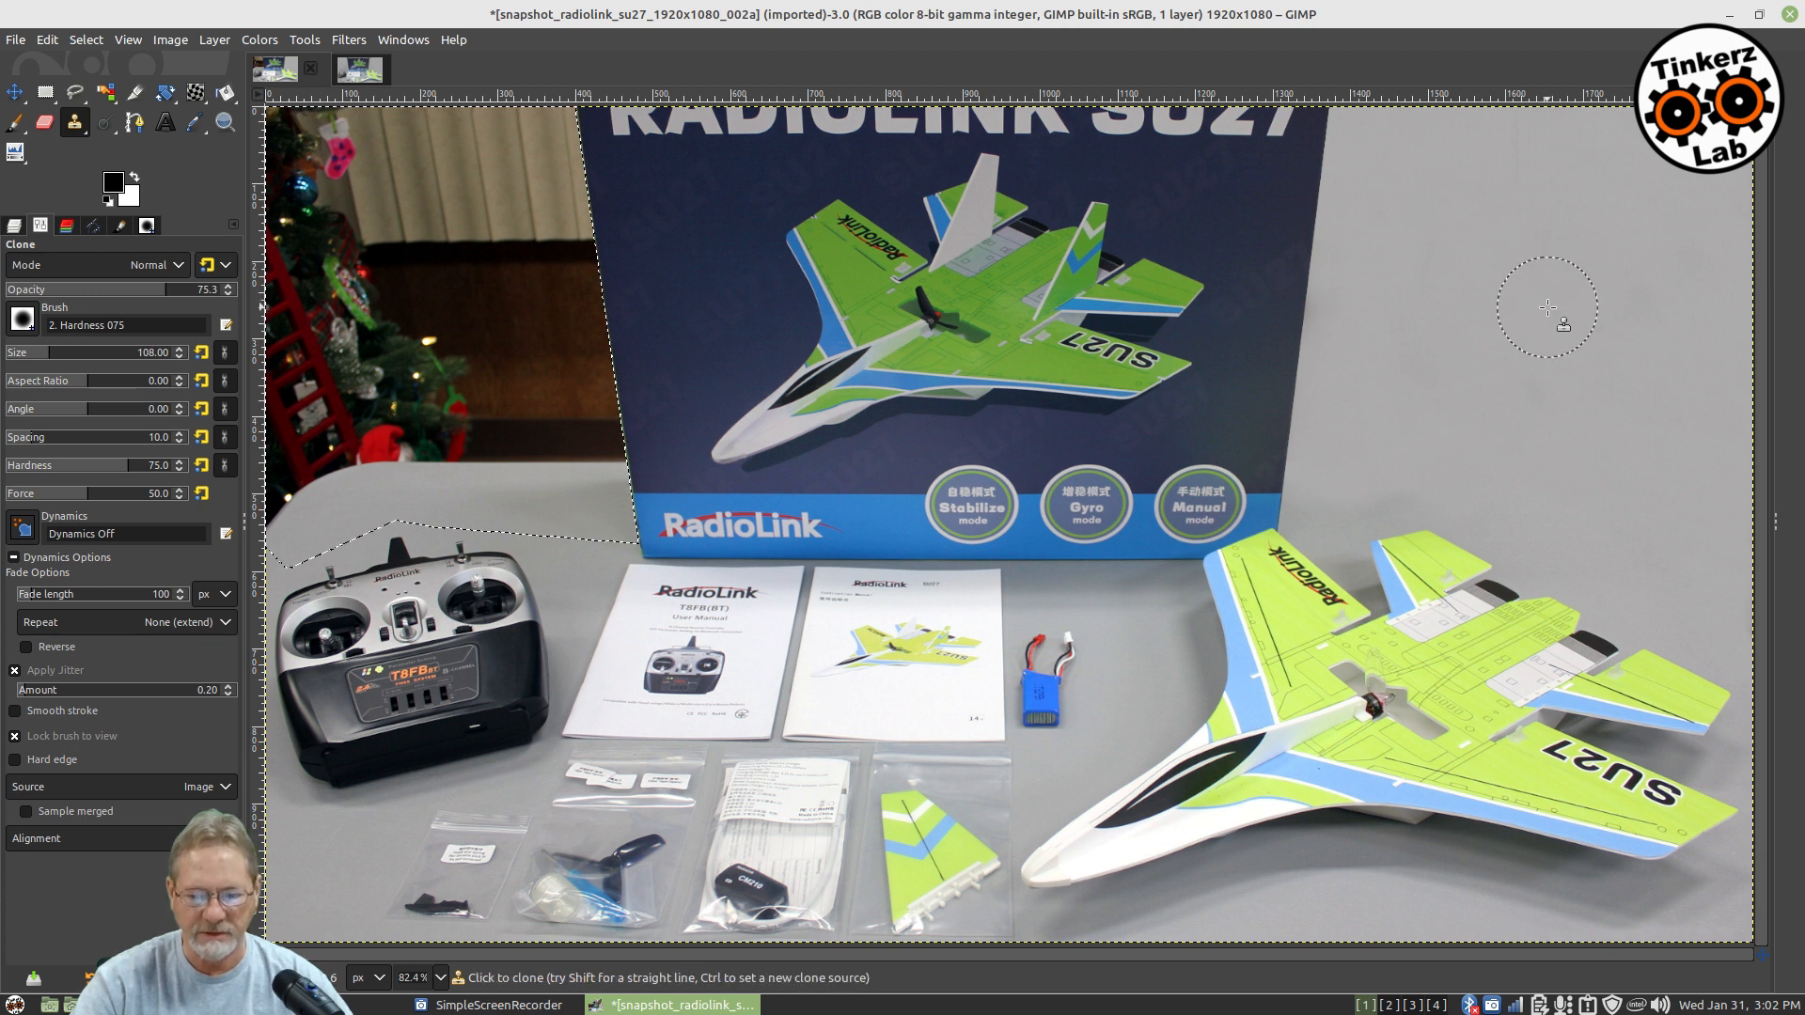
mouse_move(600, 457)
left_mouse_down()
mouse_move(526, 437)
mouse_move(513, 451)
mouse_move(564, 432)
mouse_move(593, 471)
mouse_move(583, 400)
mouse_move(611, 461)
mouse_move(579, 308)
mouse_move(583, 329)
left_mouse_up()
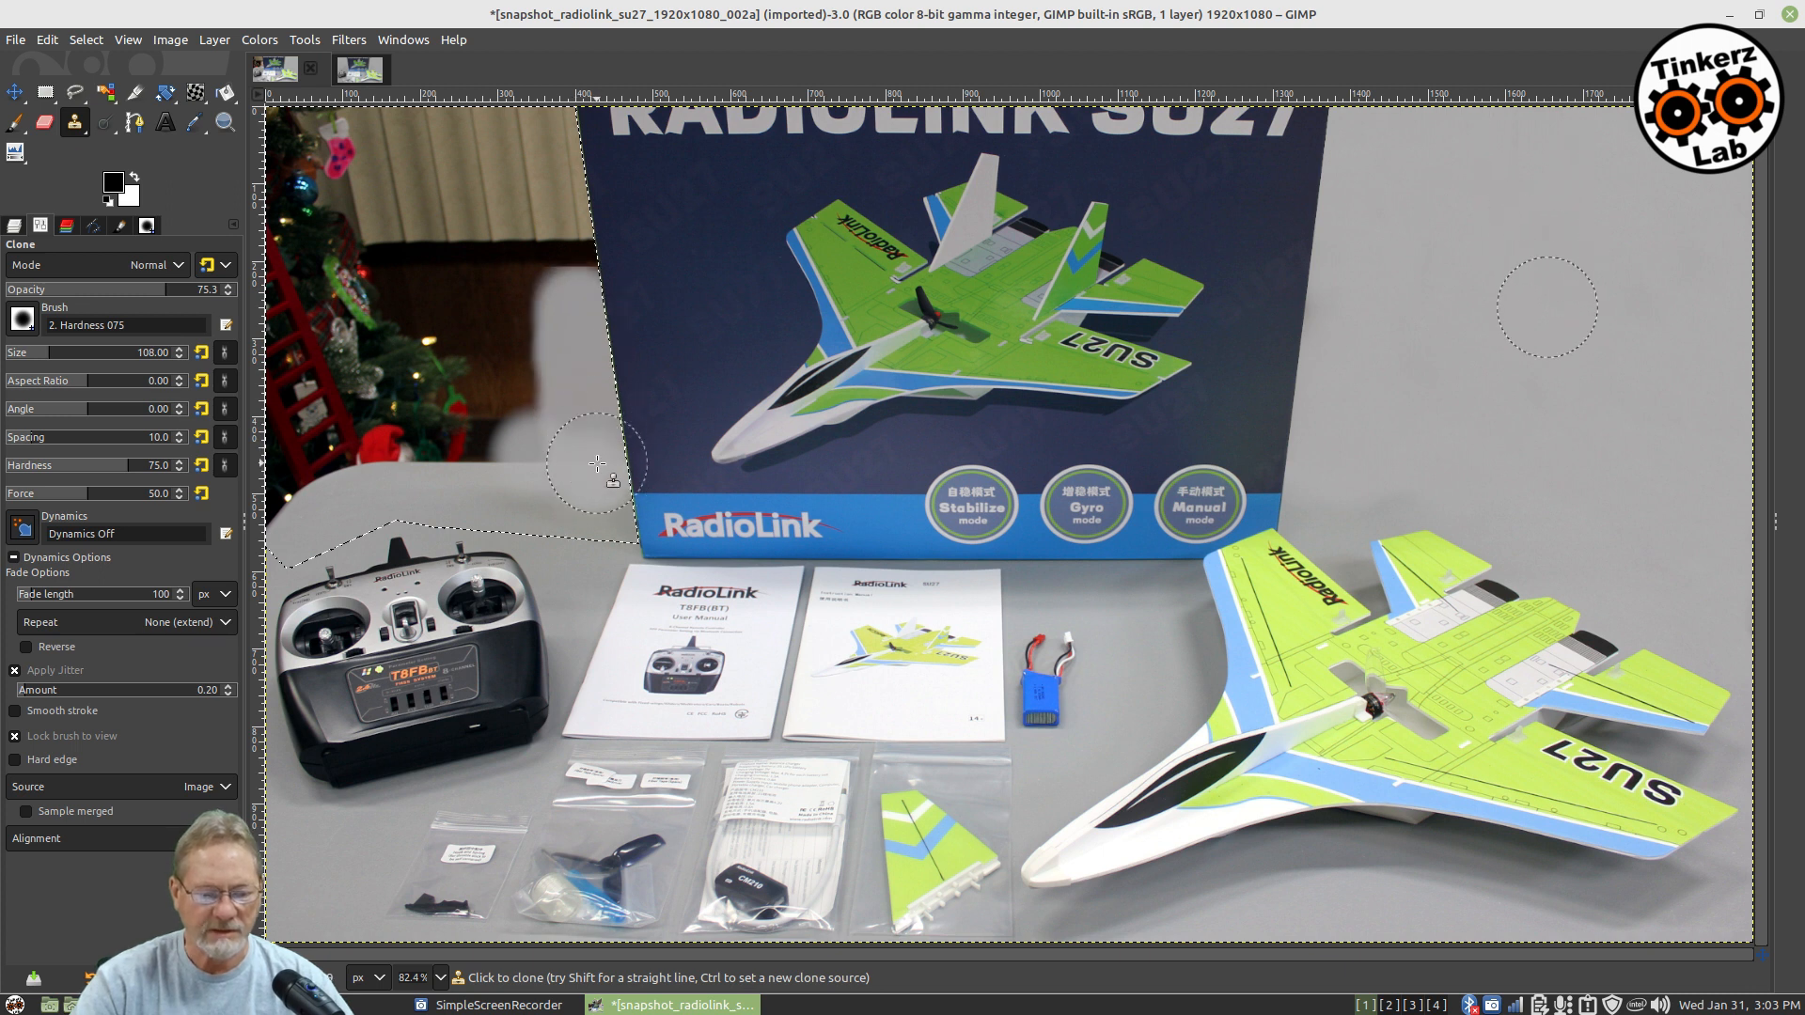
mouse_move(577, 439)
left_mouse_down()
mouse_move(409, 429)
mouse_move(516, 415)
mouse_move(499, 438)
mouse_move(427, 439)
mouse_move(494, 442)
mouse_move(402, 423)
mouse_move(435, 419)
mouse_move(304, 484)
mouse_move(298, 465)
mouse_move(279, 506)
mouse_move(284, 388)
mouse_move(275, 522)
mouse_move(282, 322)
mouse_move(300, 442)
mouse_move(275, 274)
mouse_move(303, 353)
mouse_move(290, 231)
mouse_move(342, 415)
mouse_move(380, 321)
mouse_move(402, 413)
mouse_move(485, 344)
mouse_move(507, 401)
mouse_move(561, 230)
mouse_move(583, 287)
mouse_move(585, 257)
mouse_move(546, 116)
mouse_move(461, 123)
mouse_move(525, 204)
mouse_move(461, 223)
mouse_move(507, 293)
mouse_move(538, 138)
mouse_move(512, 159)
mouse_move(302, 127)
mouse_move(269, 152)
left_mouse_up()
mouse_move(282, 198)
left_mouse_down()
mouse_move(334, 173)
mouse_move(349, 118)
mouse_move(406, 122)
mouse_move(334, 155)
left_mouse_up()
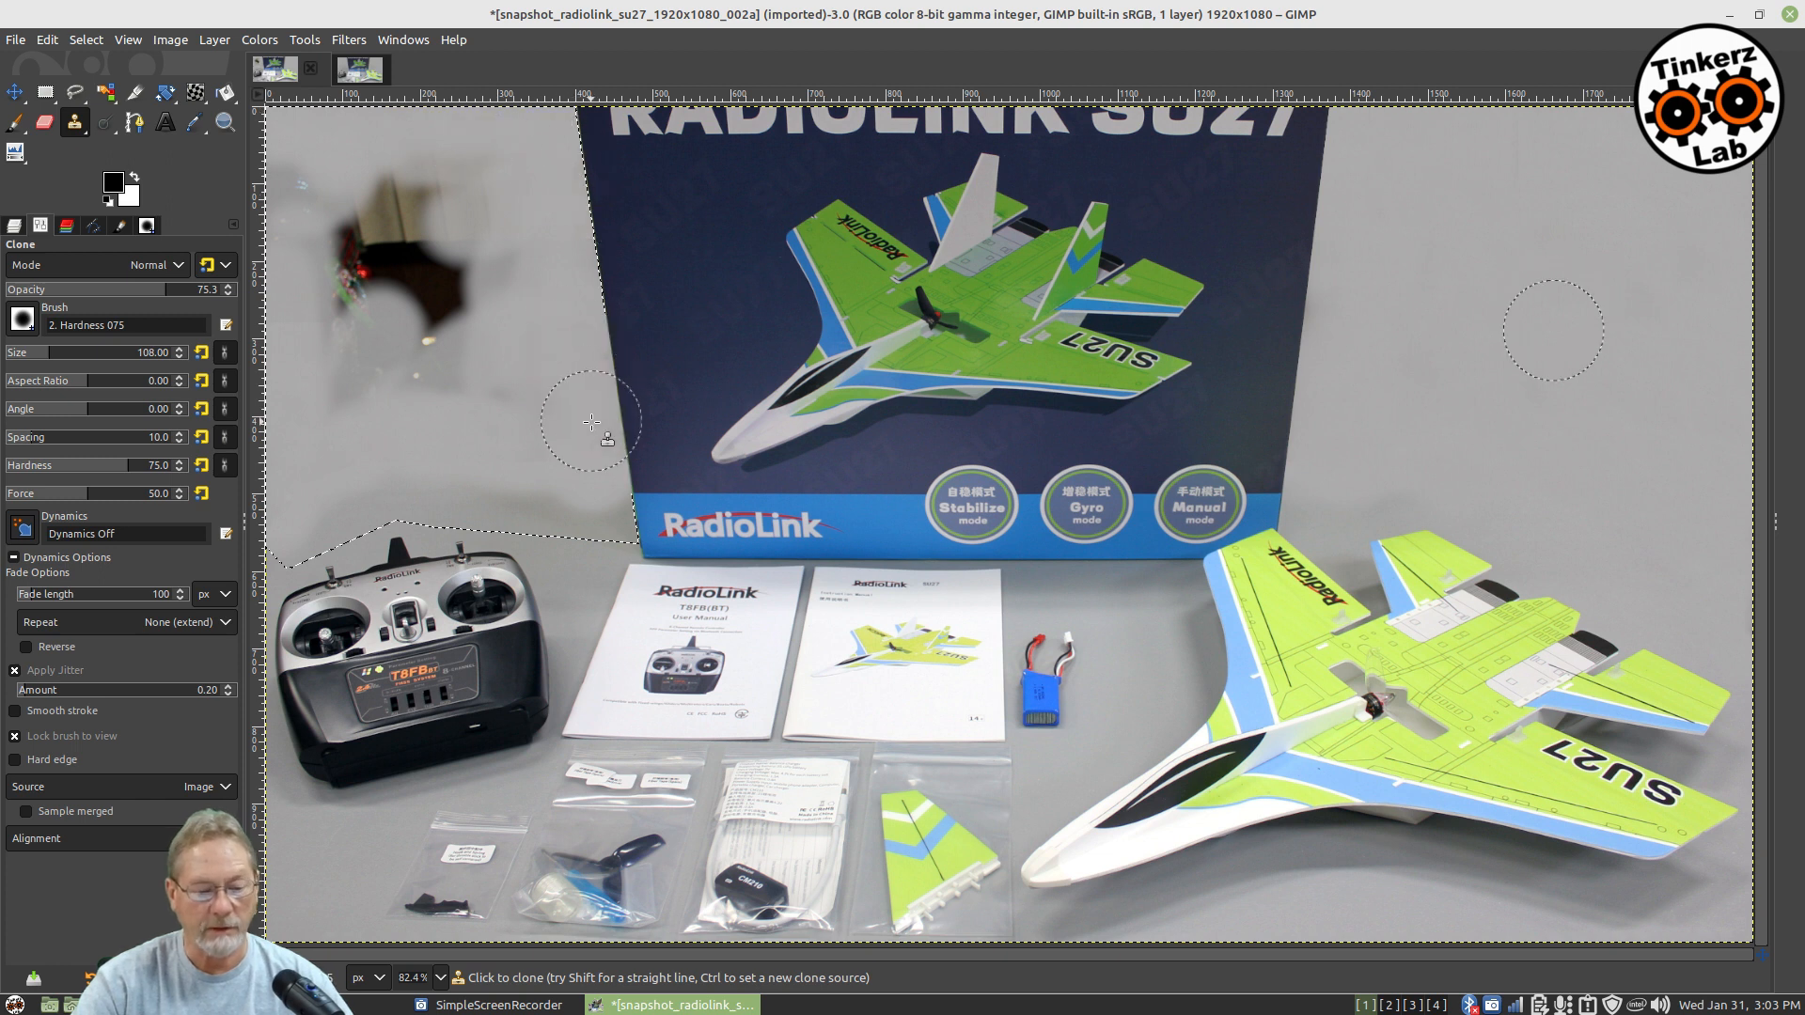
left_click_drag(487, 324, 511, 280)
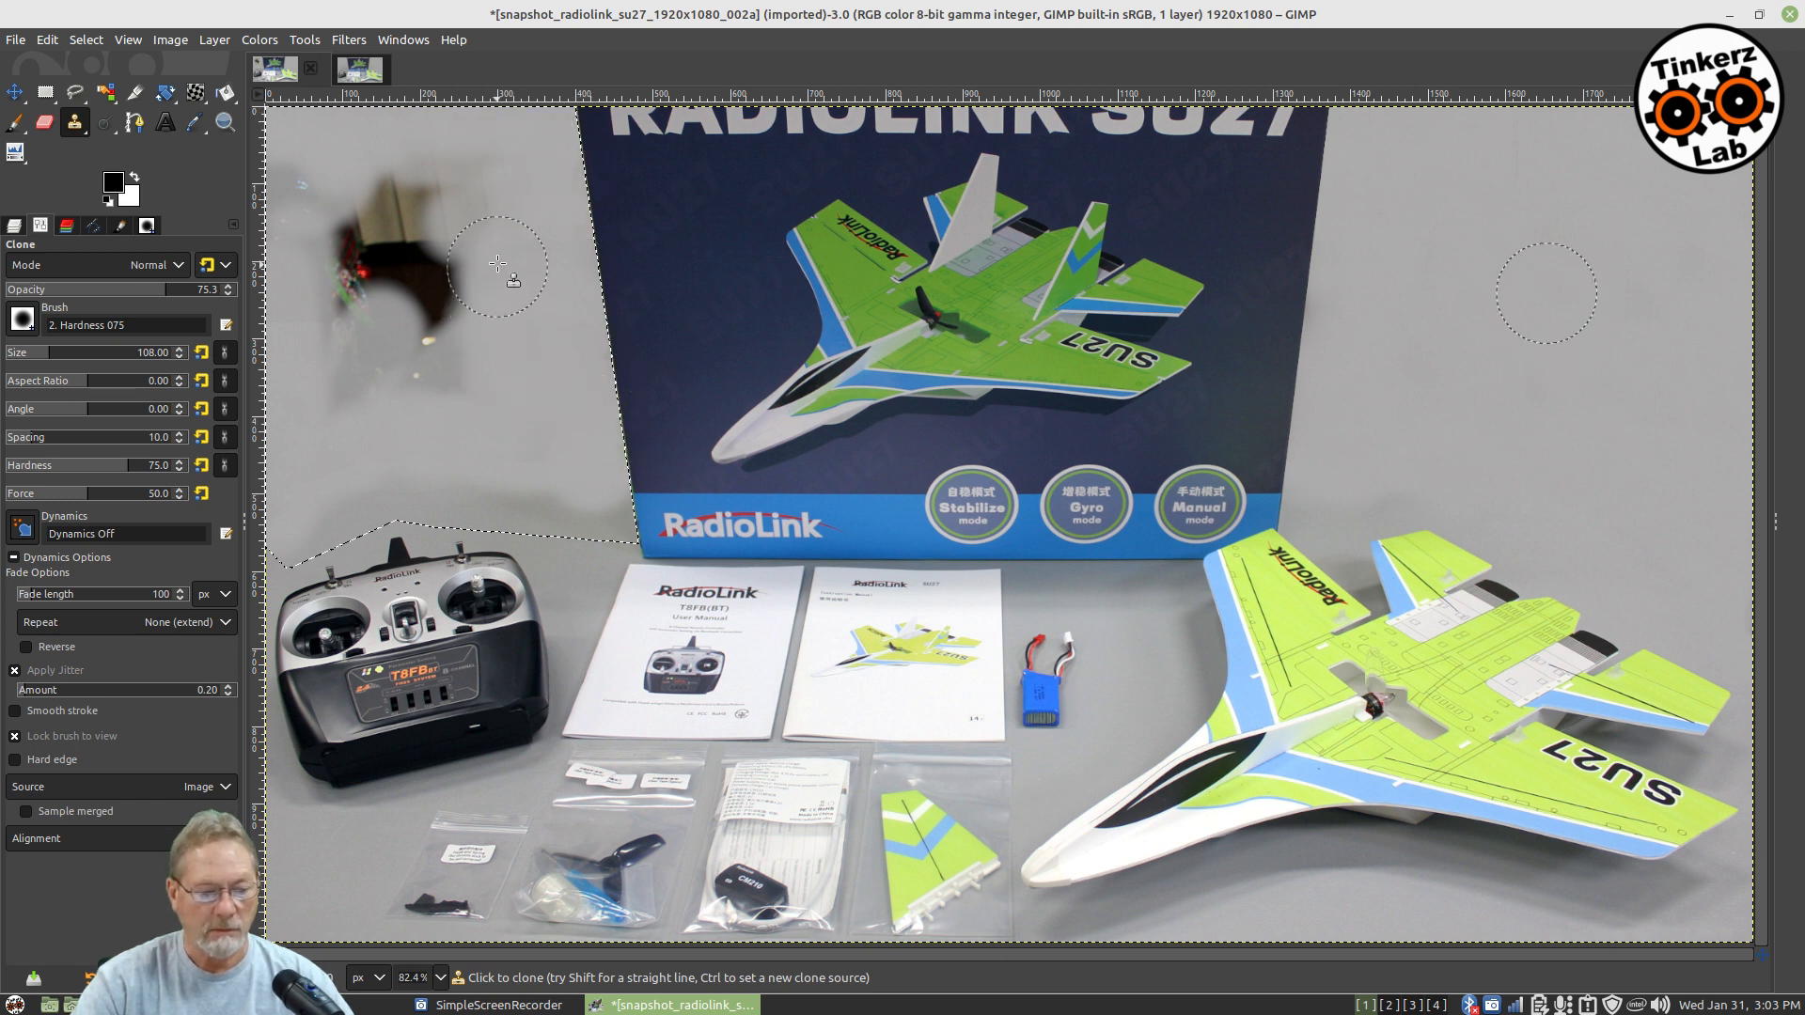
mouse_move(458, 195)
left_mouse_down()
mouse_move(300, 211)
mouse_move(325, 264)
mouse_move(364, 244)
mouse_move(323, 342)
mouse_move(452, 354)
mouse_move(438, 276)
mouse_move(466, 235)
mouse_move(418, 214)
mouse_move(381, 285)
left_mouse_up()
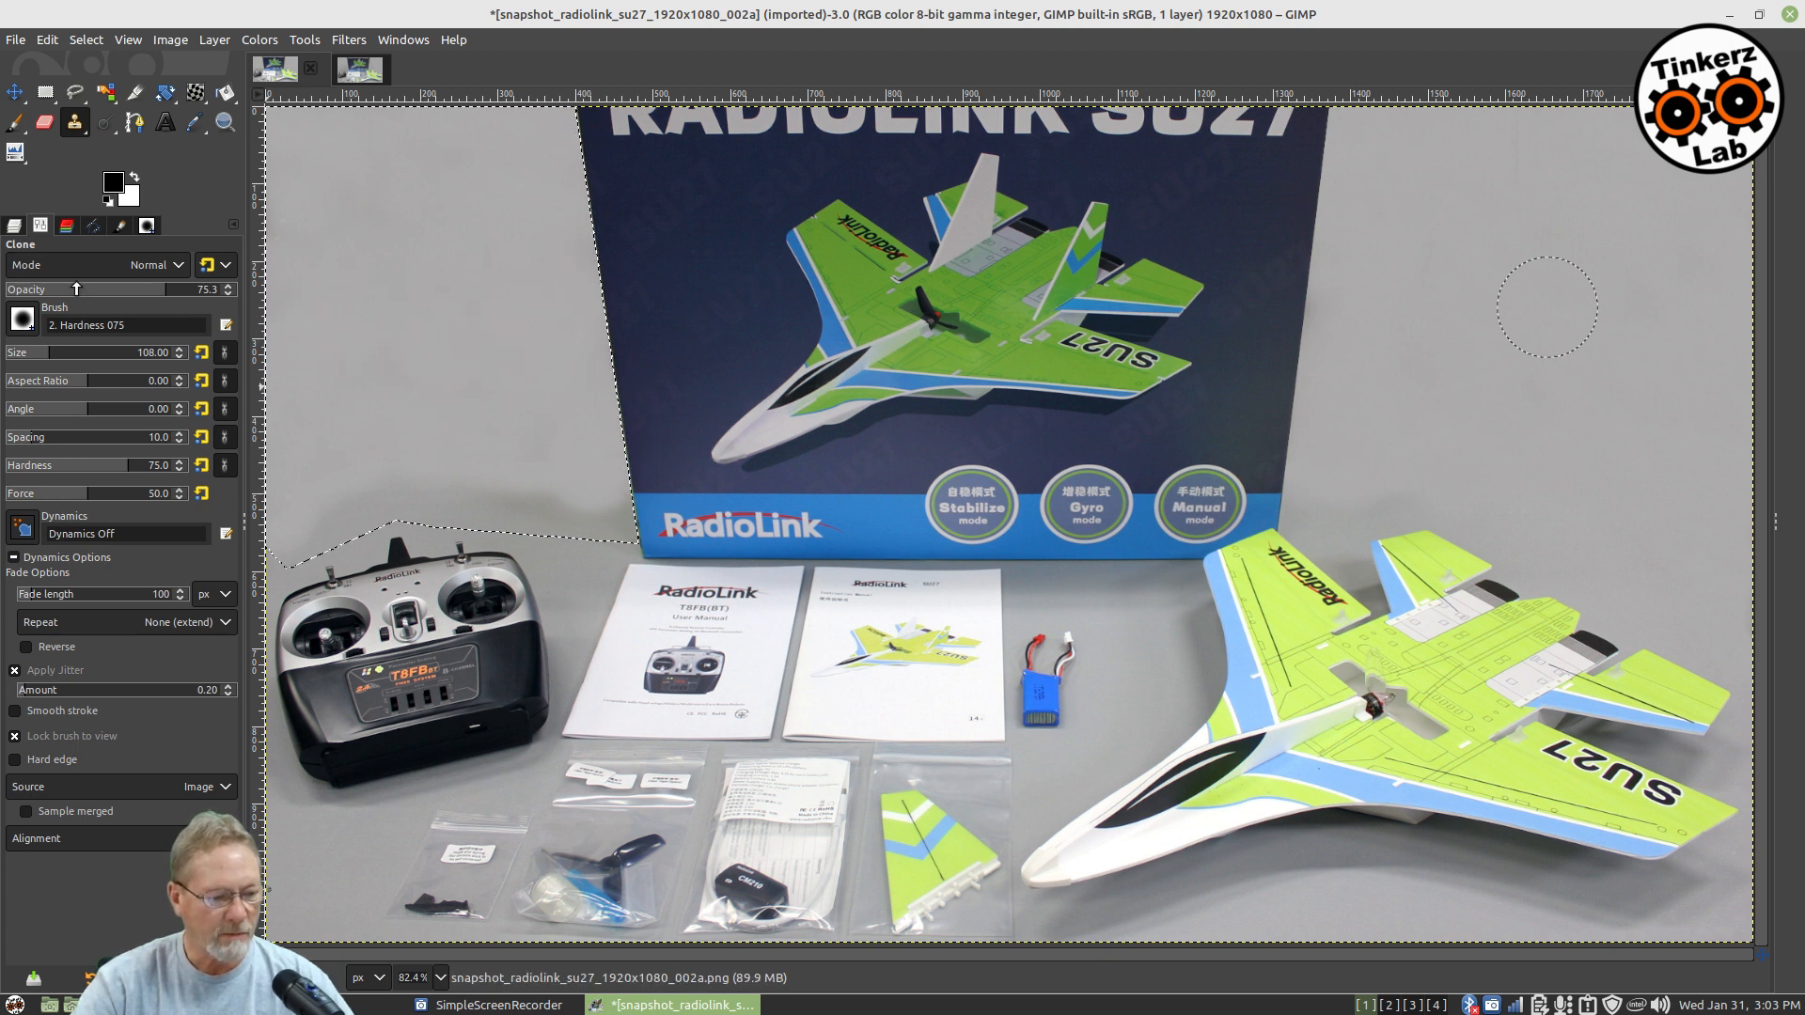
Step: Reduce the Clone brush size to 35 and clear the selection
left_click(27, 350)
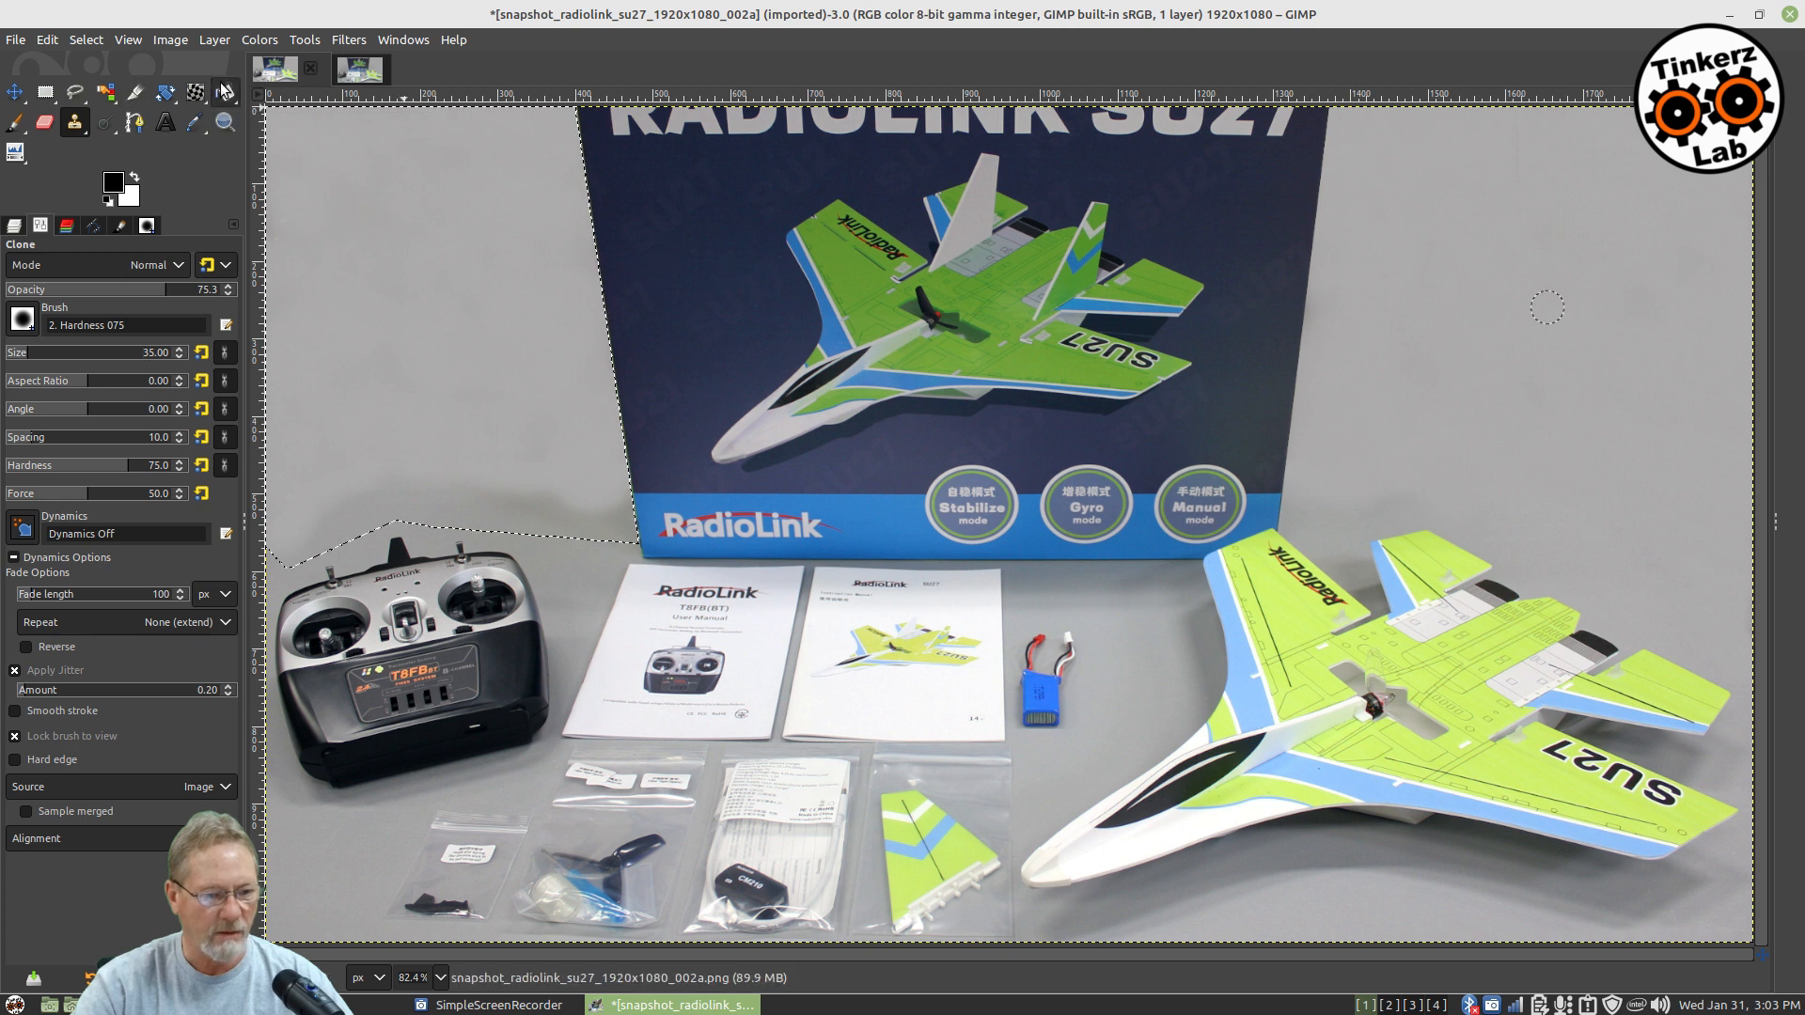
left_click(86, 42)
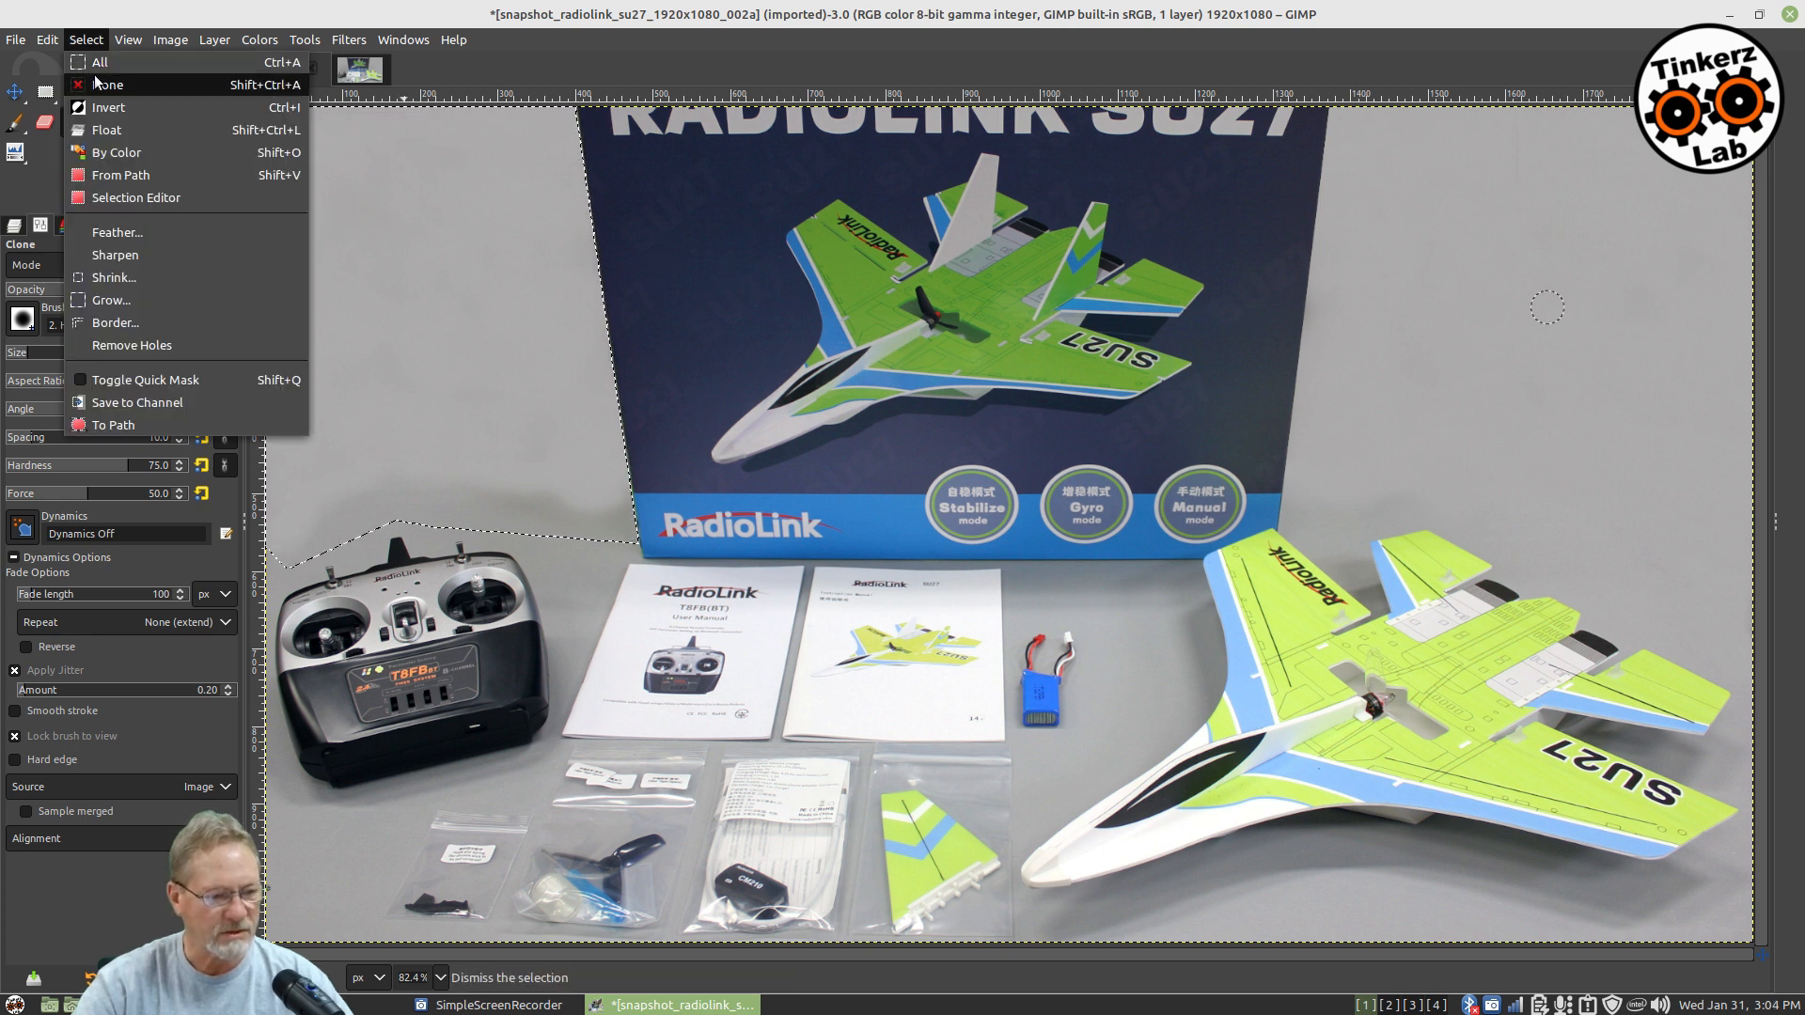
mouse_move(47, 40)
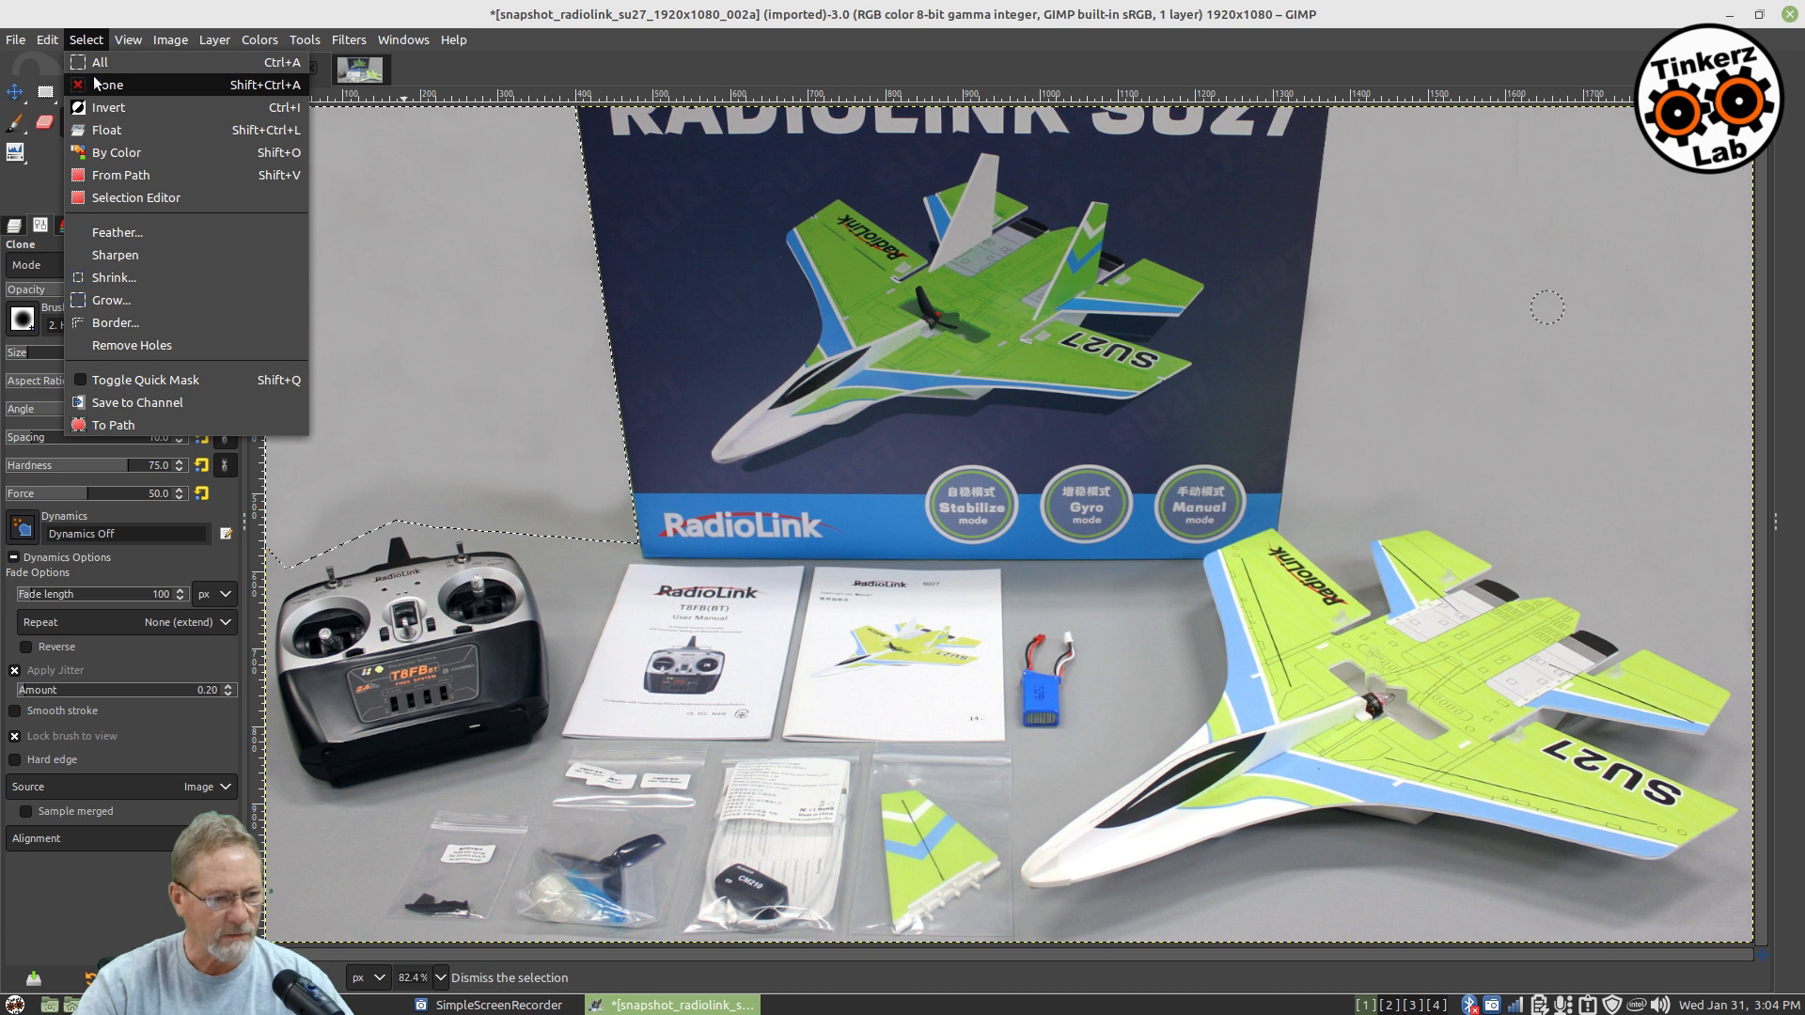
left_click(92, 84)
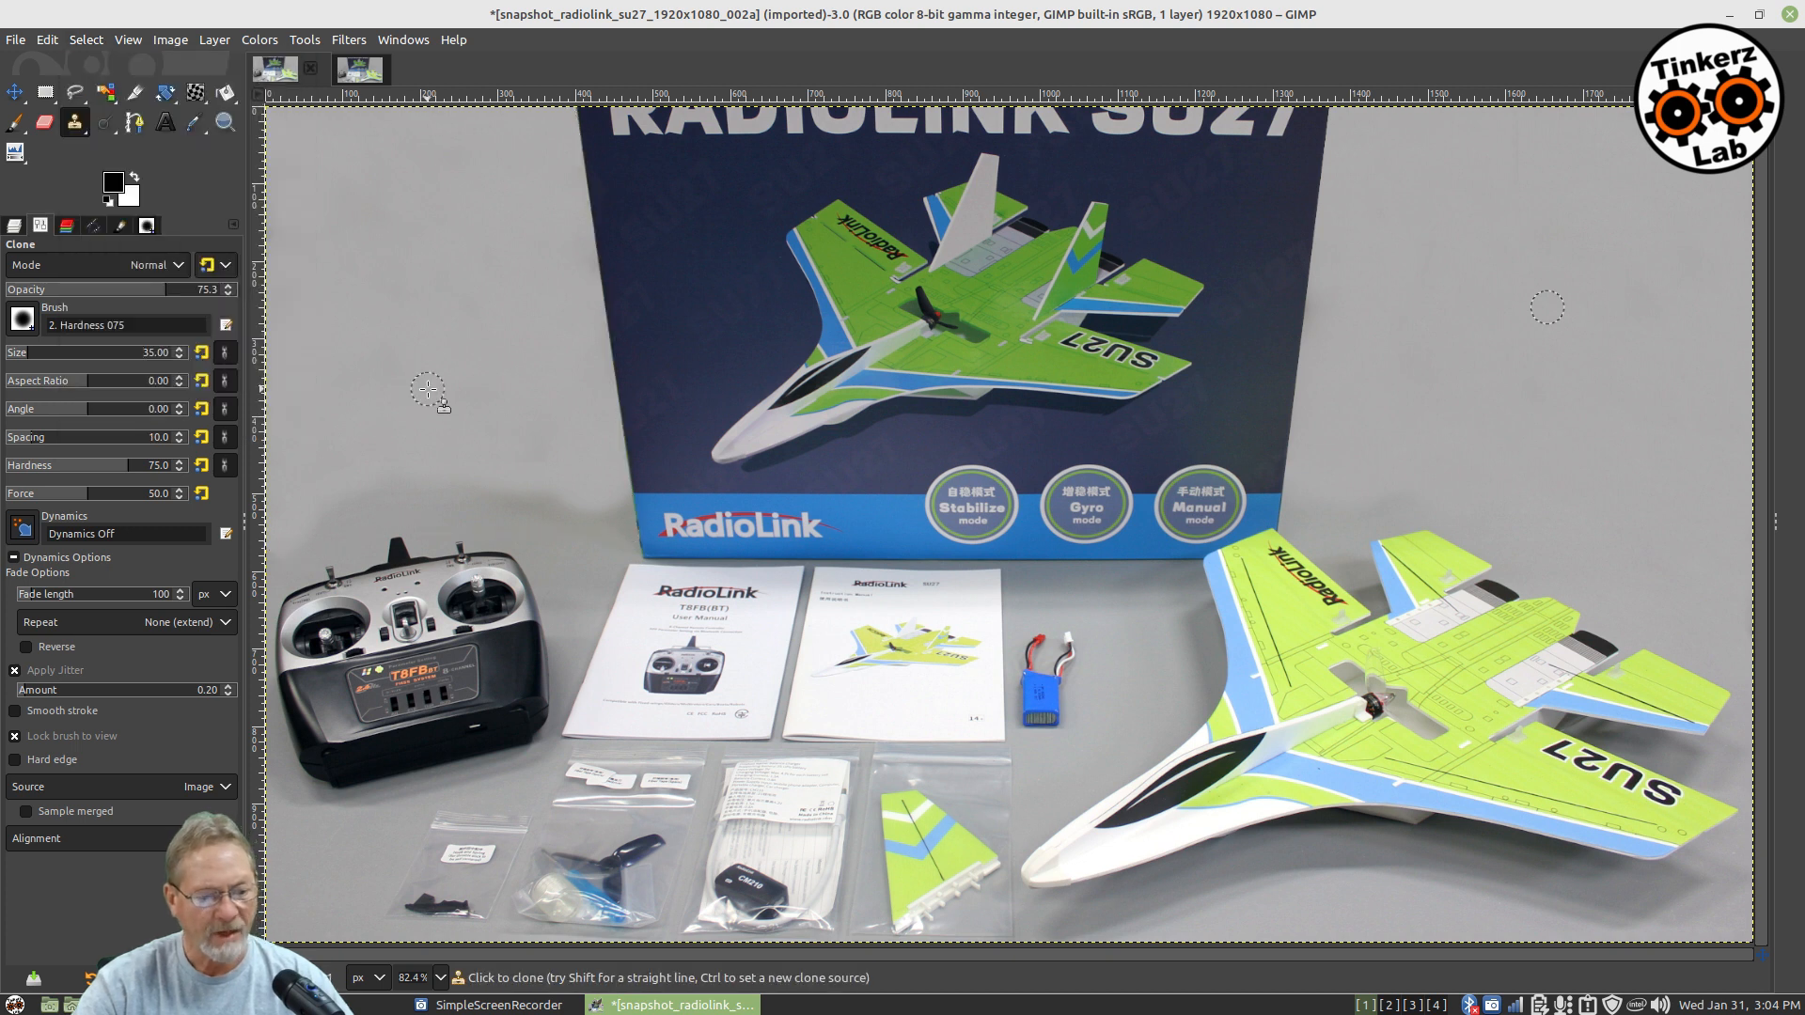
Step: Set the brush size to 86, sample the tabletop between transmitter and manual, and clone it over the grey left of the box
left_click(579, 572, "ctrl")
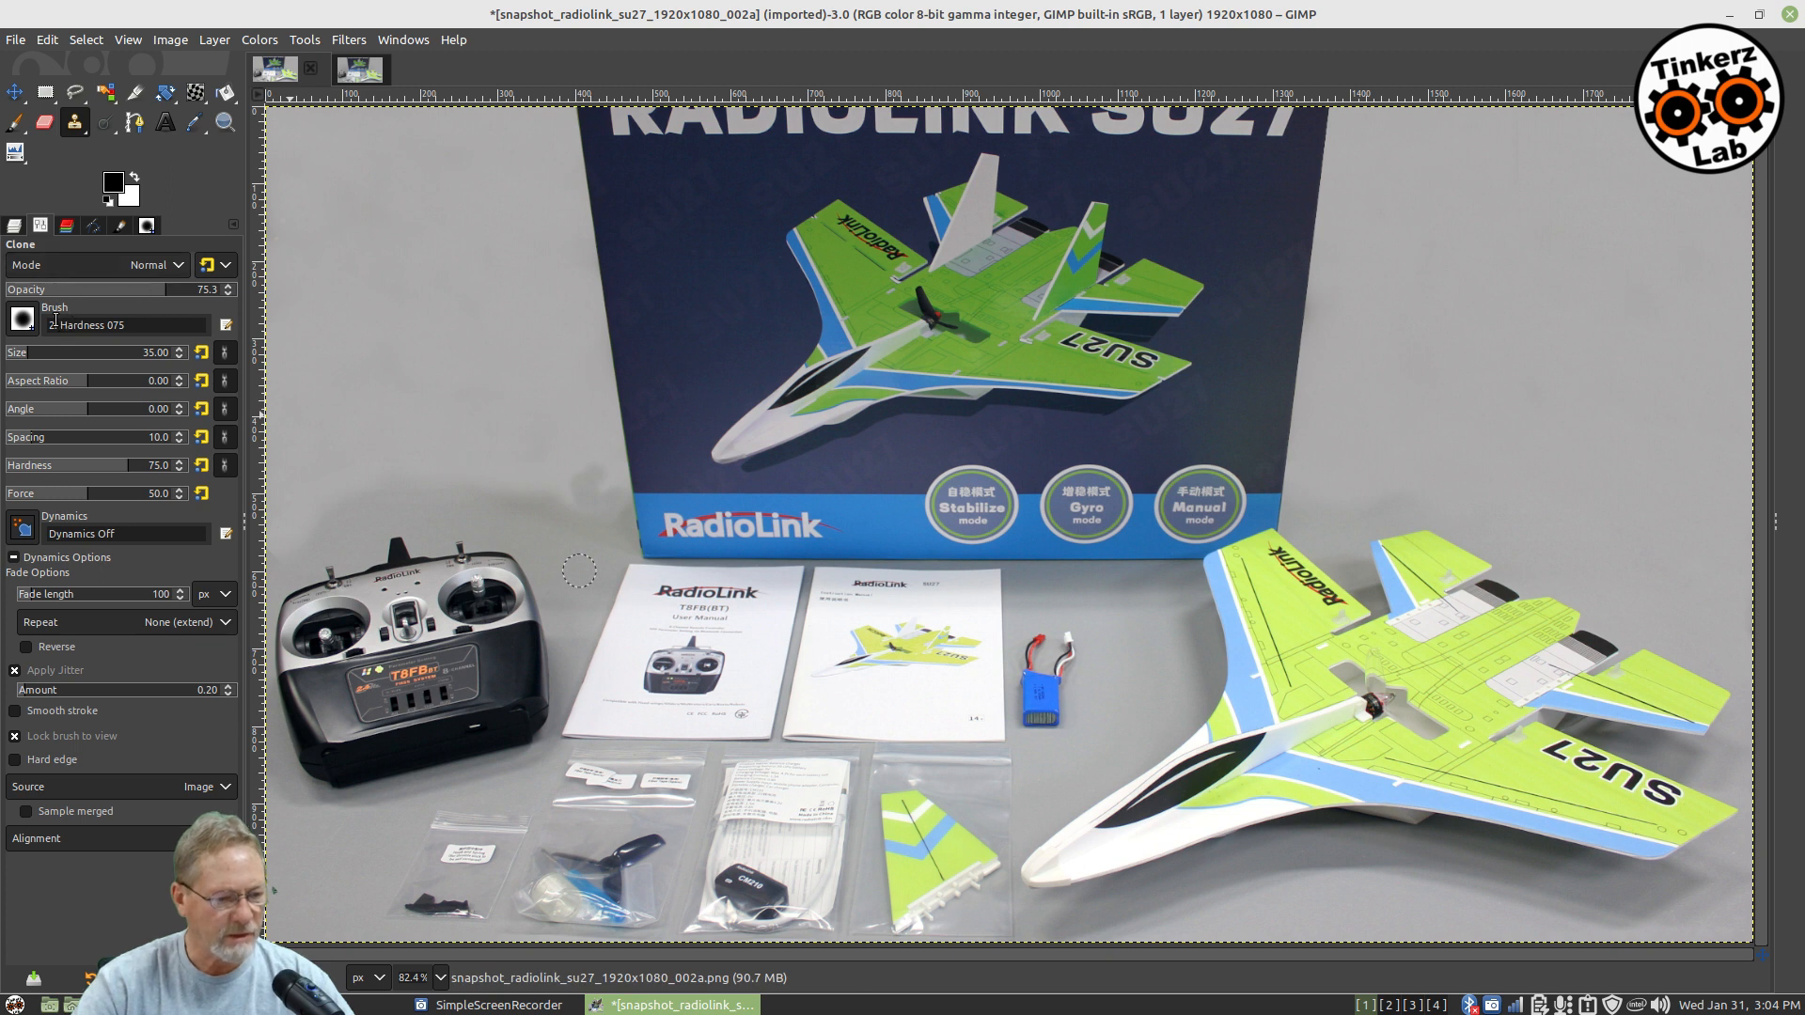
left_click(43, 346)
left_click(581, 551, "ctrl")
left_click(598, 481)
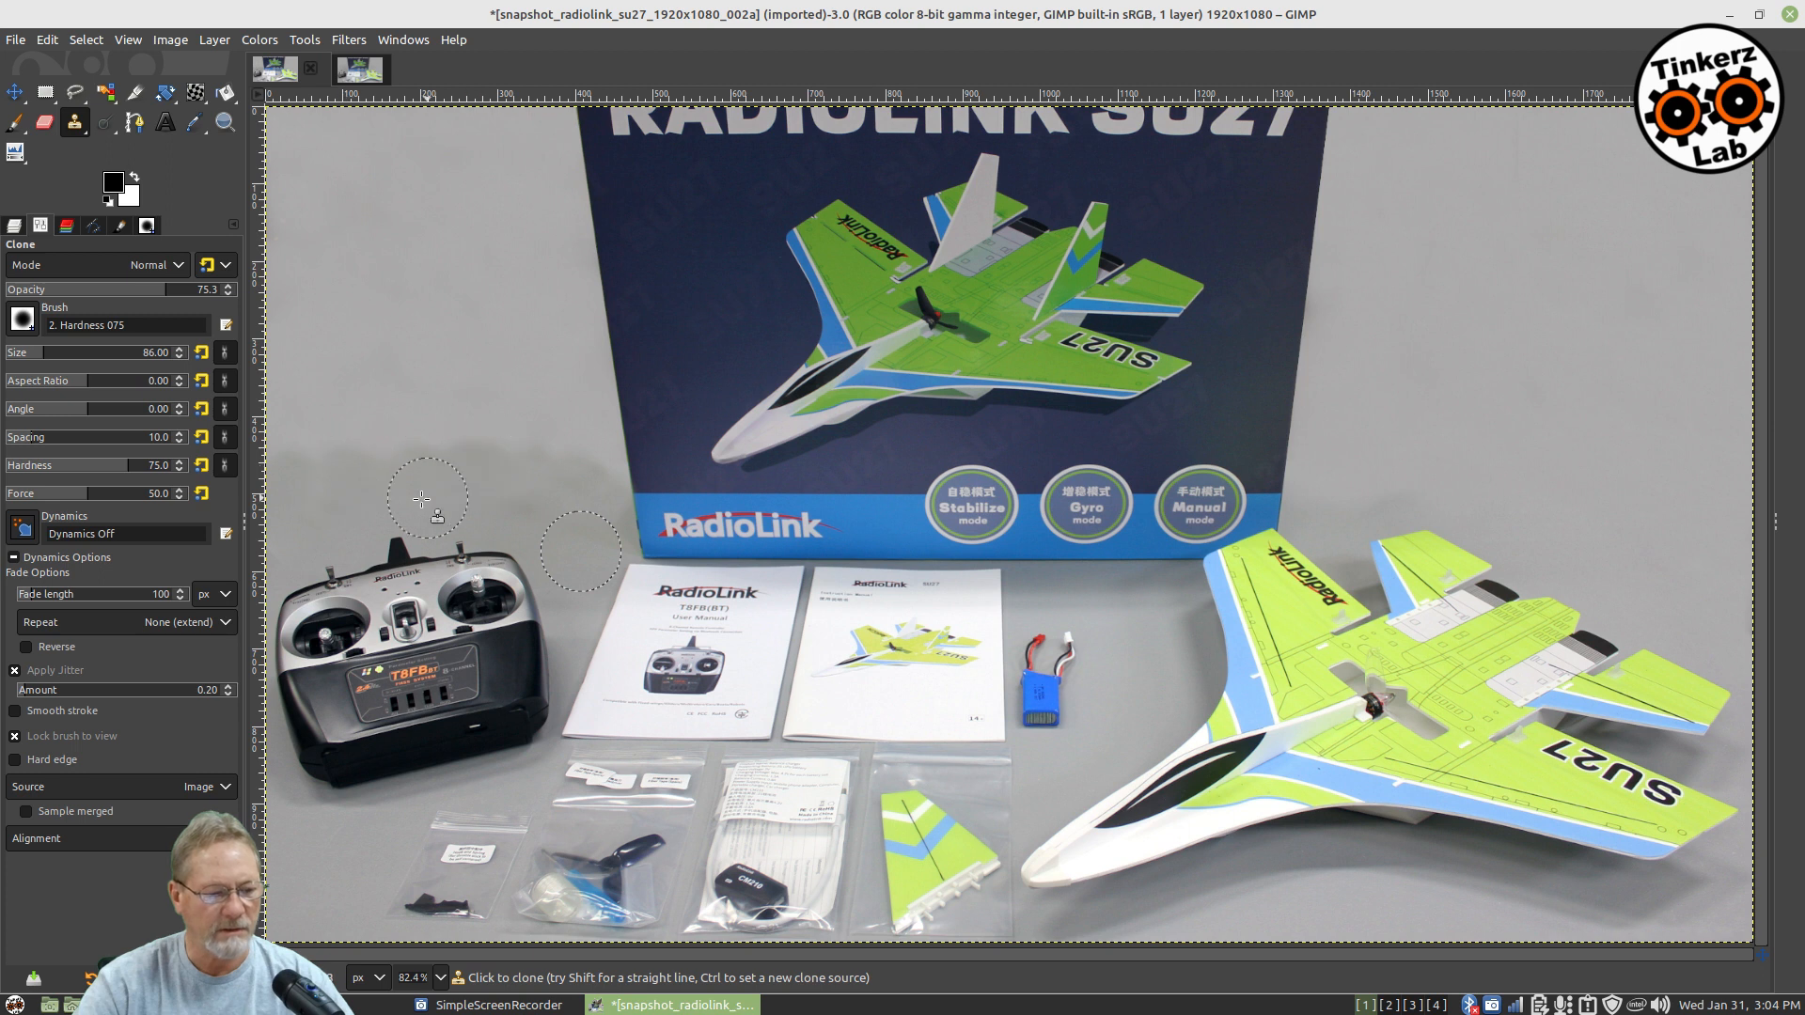
Step: Lower the Clone opacity to 36.1 and blend tabletop grey into the background left of the box
left_click(143, 289)
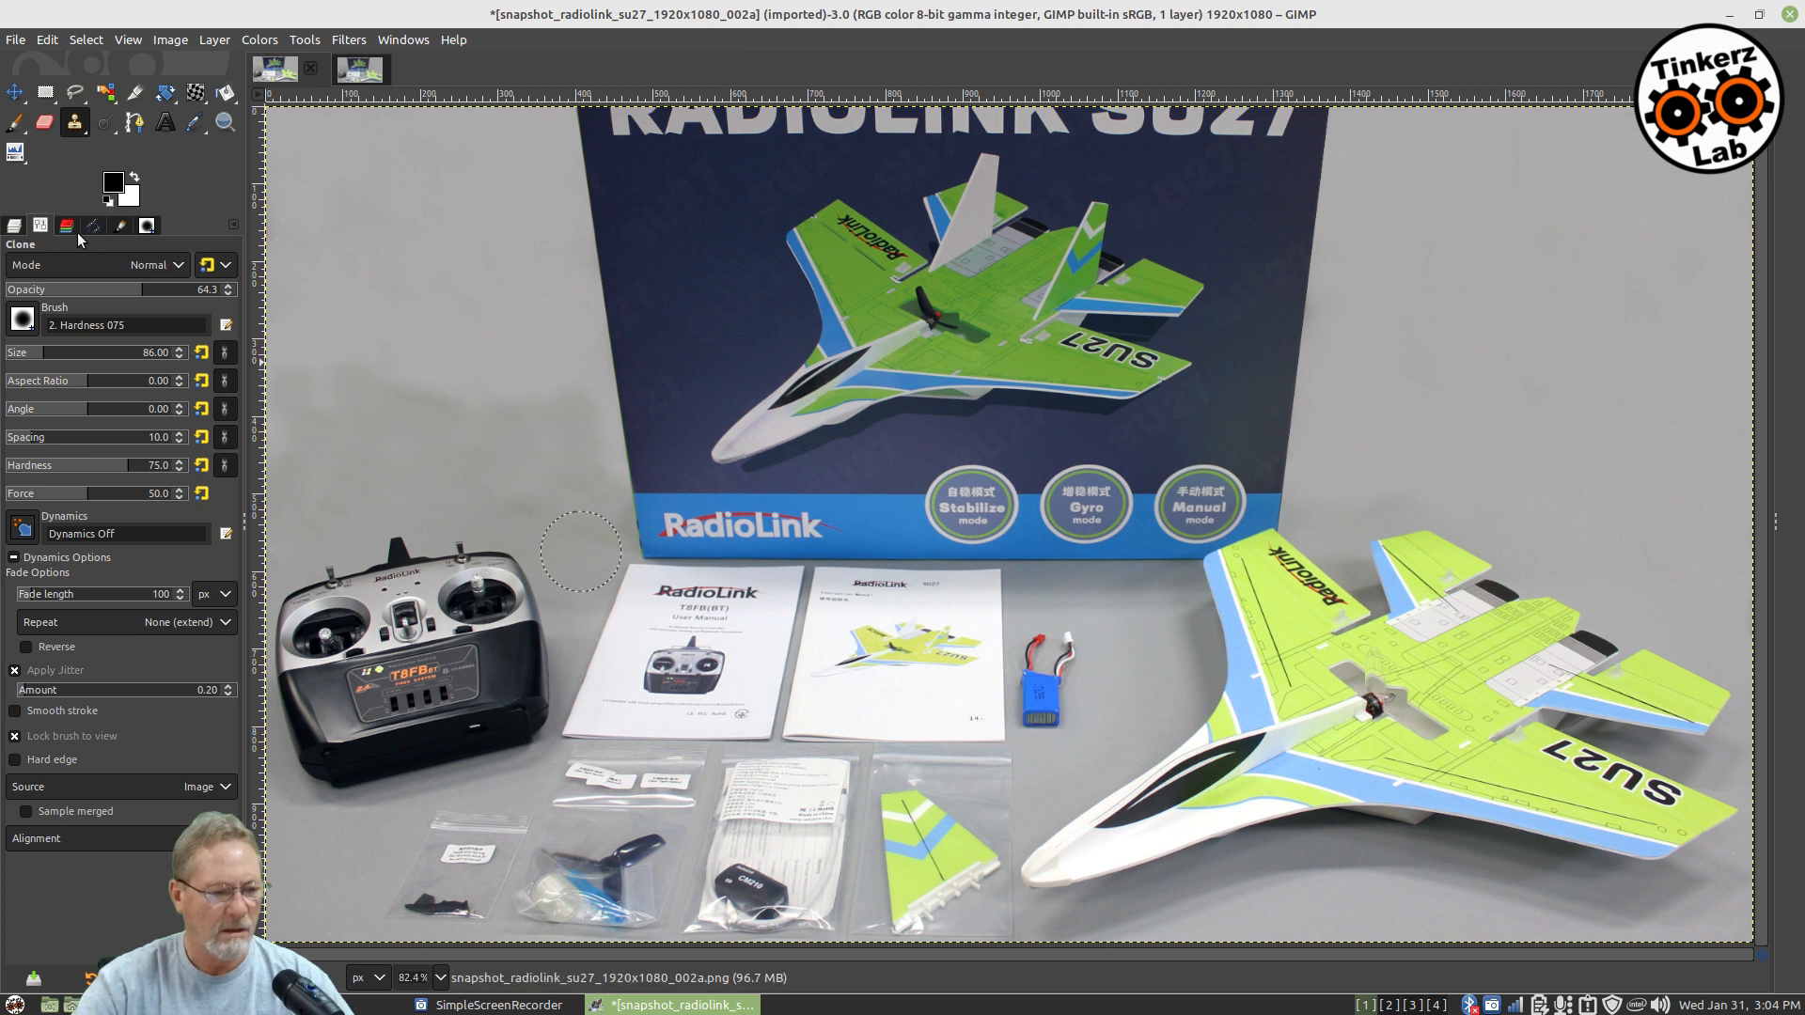
left_click(84, 290)
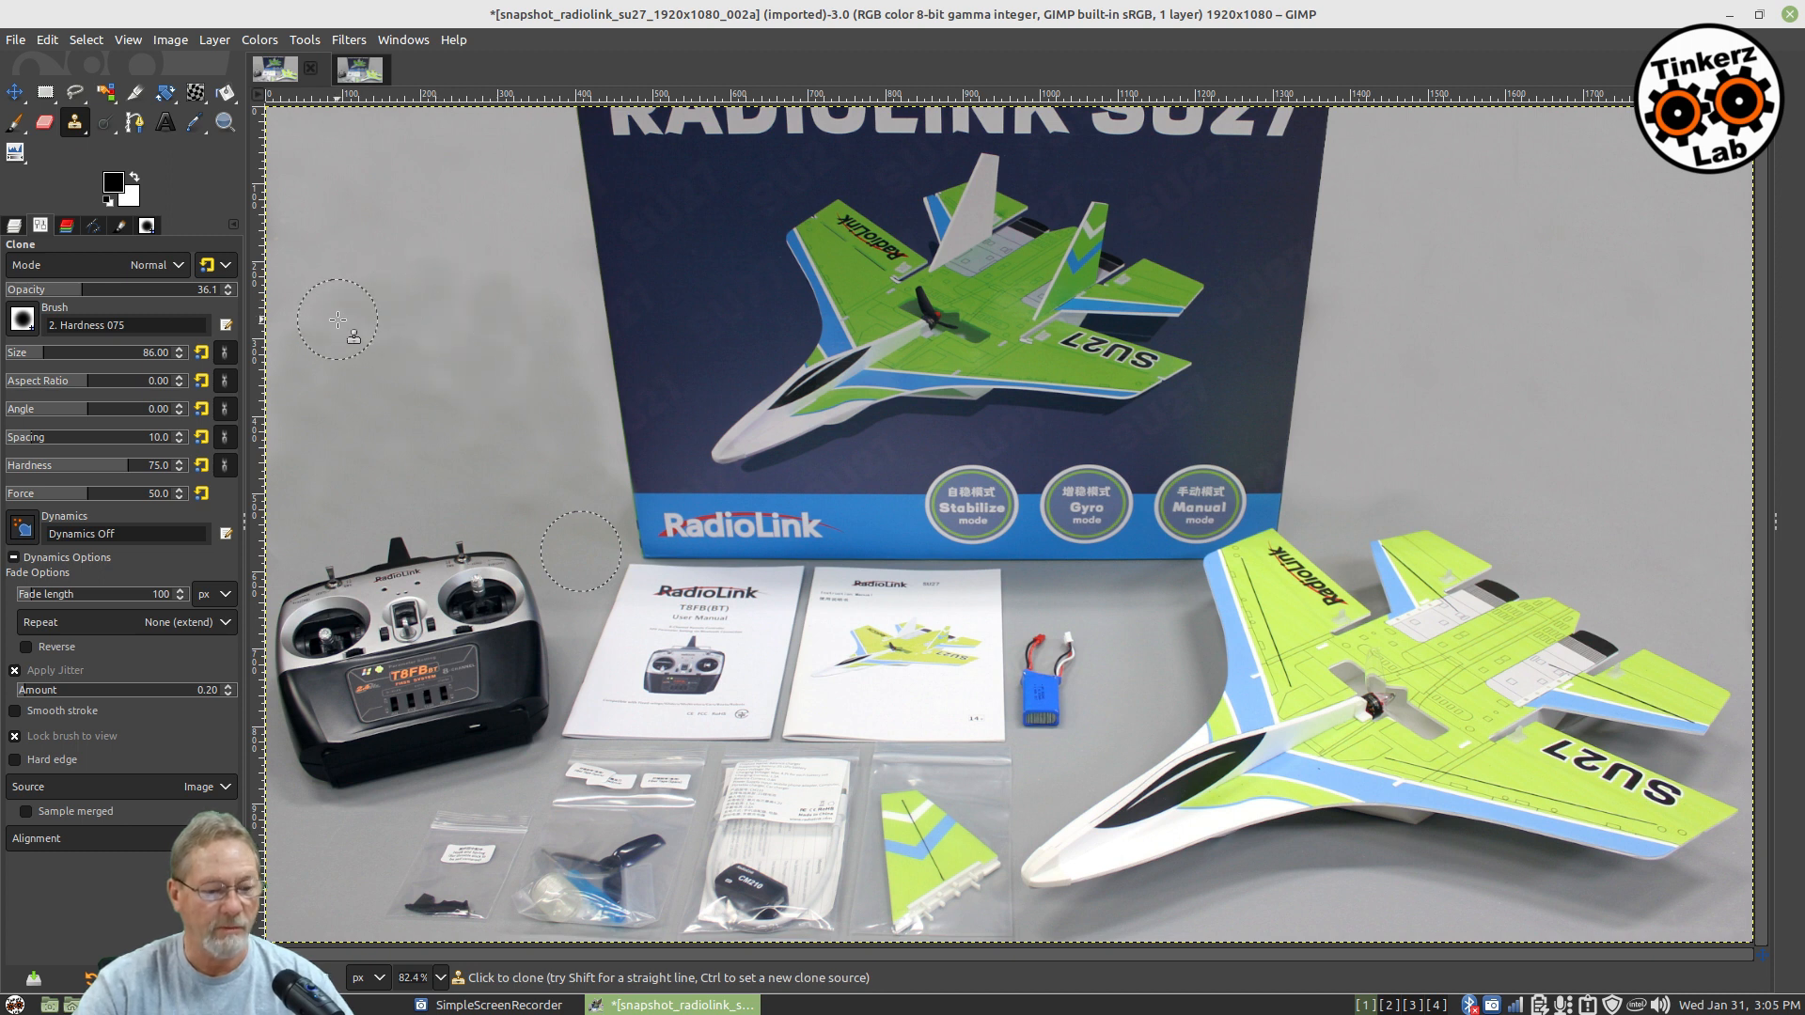
Step: Set the Heal tool's opacity to 62.6, sample the tabletop between transmitter and box, and heal the grey background left of the box
key("h")
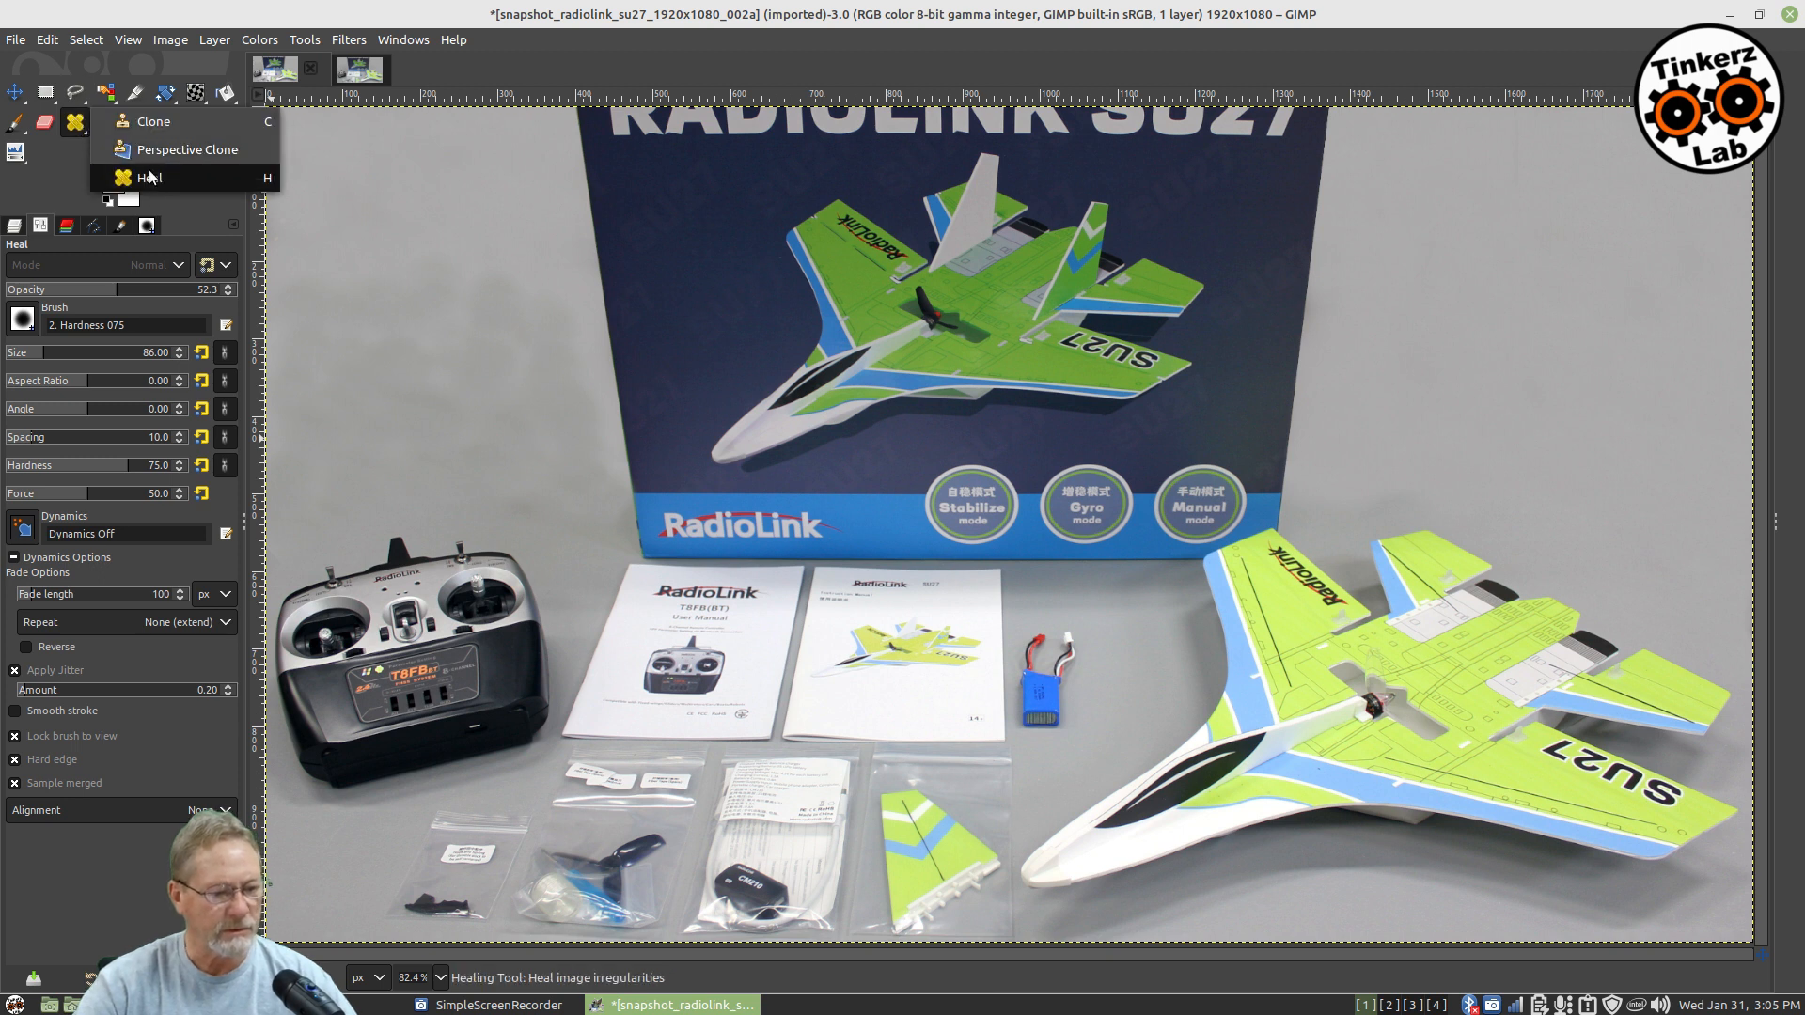
left_click(575, 542, "ctrl")
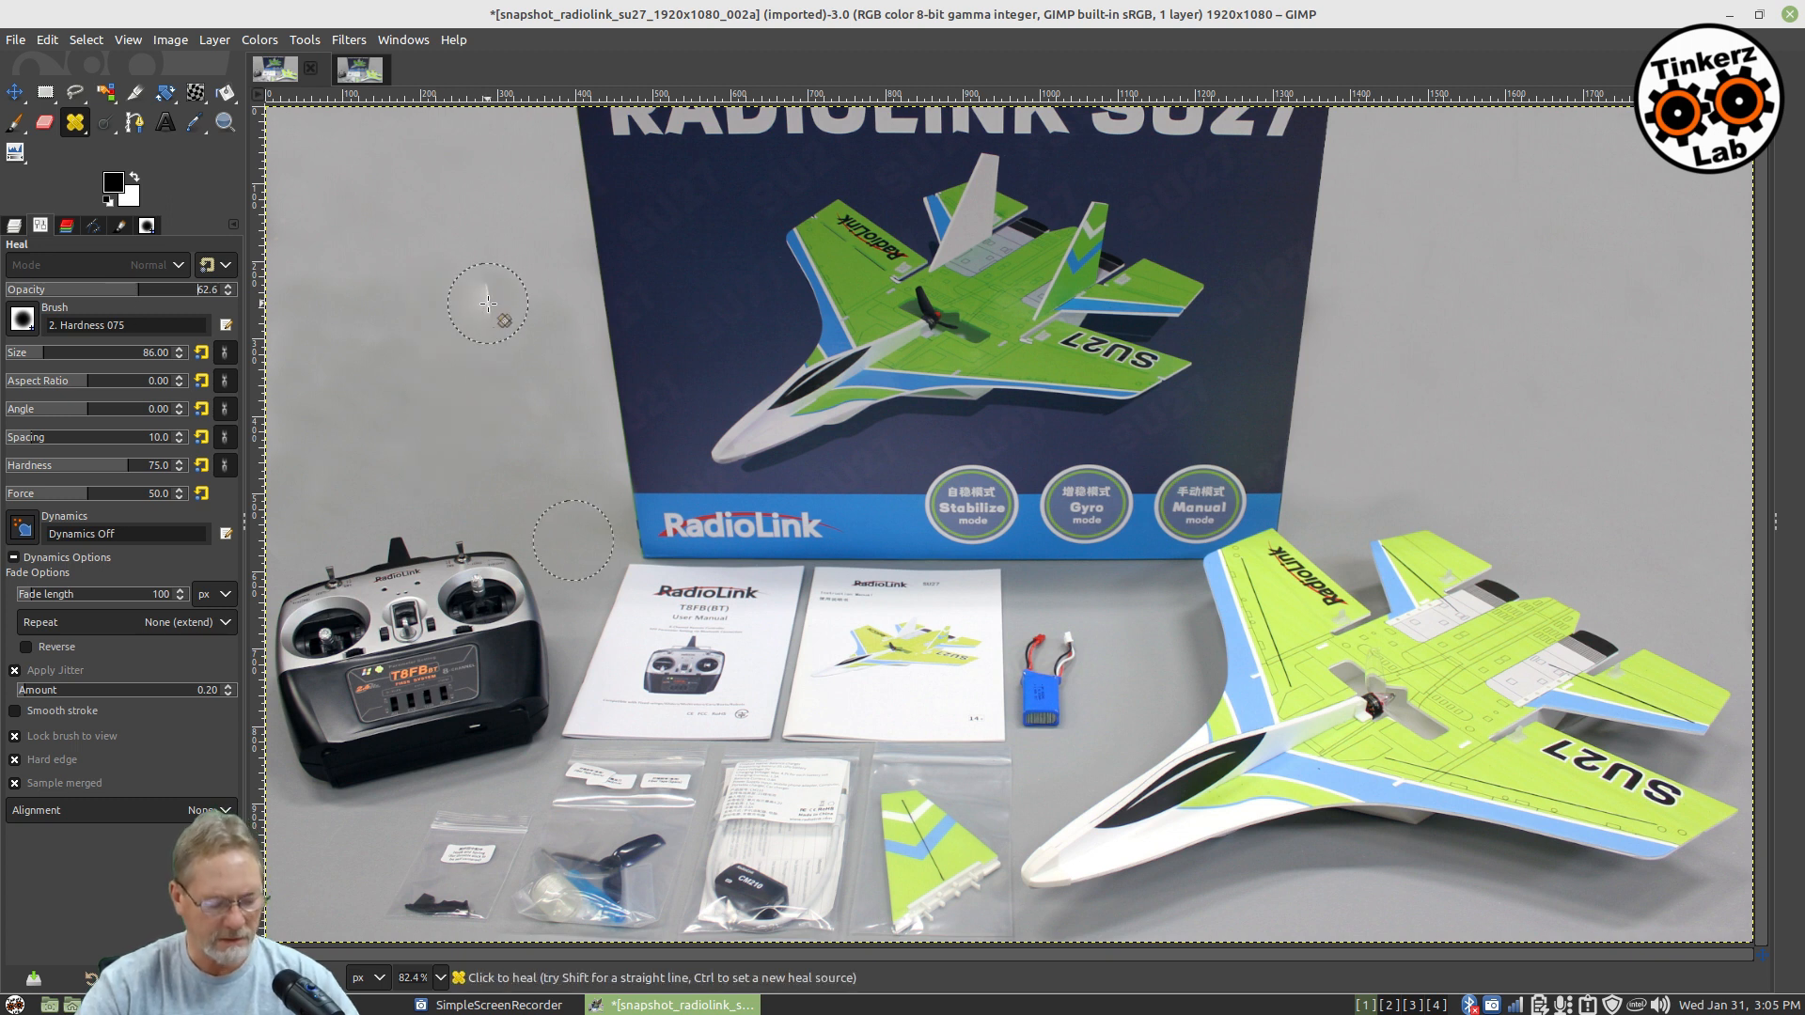
mouse_move(488, 302)
left_mouse_down()
mouse_move(509, 331)
mouse_move(489, 343)
left_mouse_up()
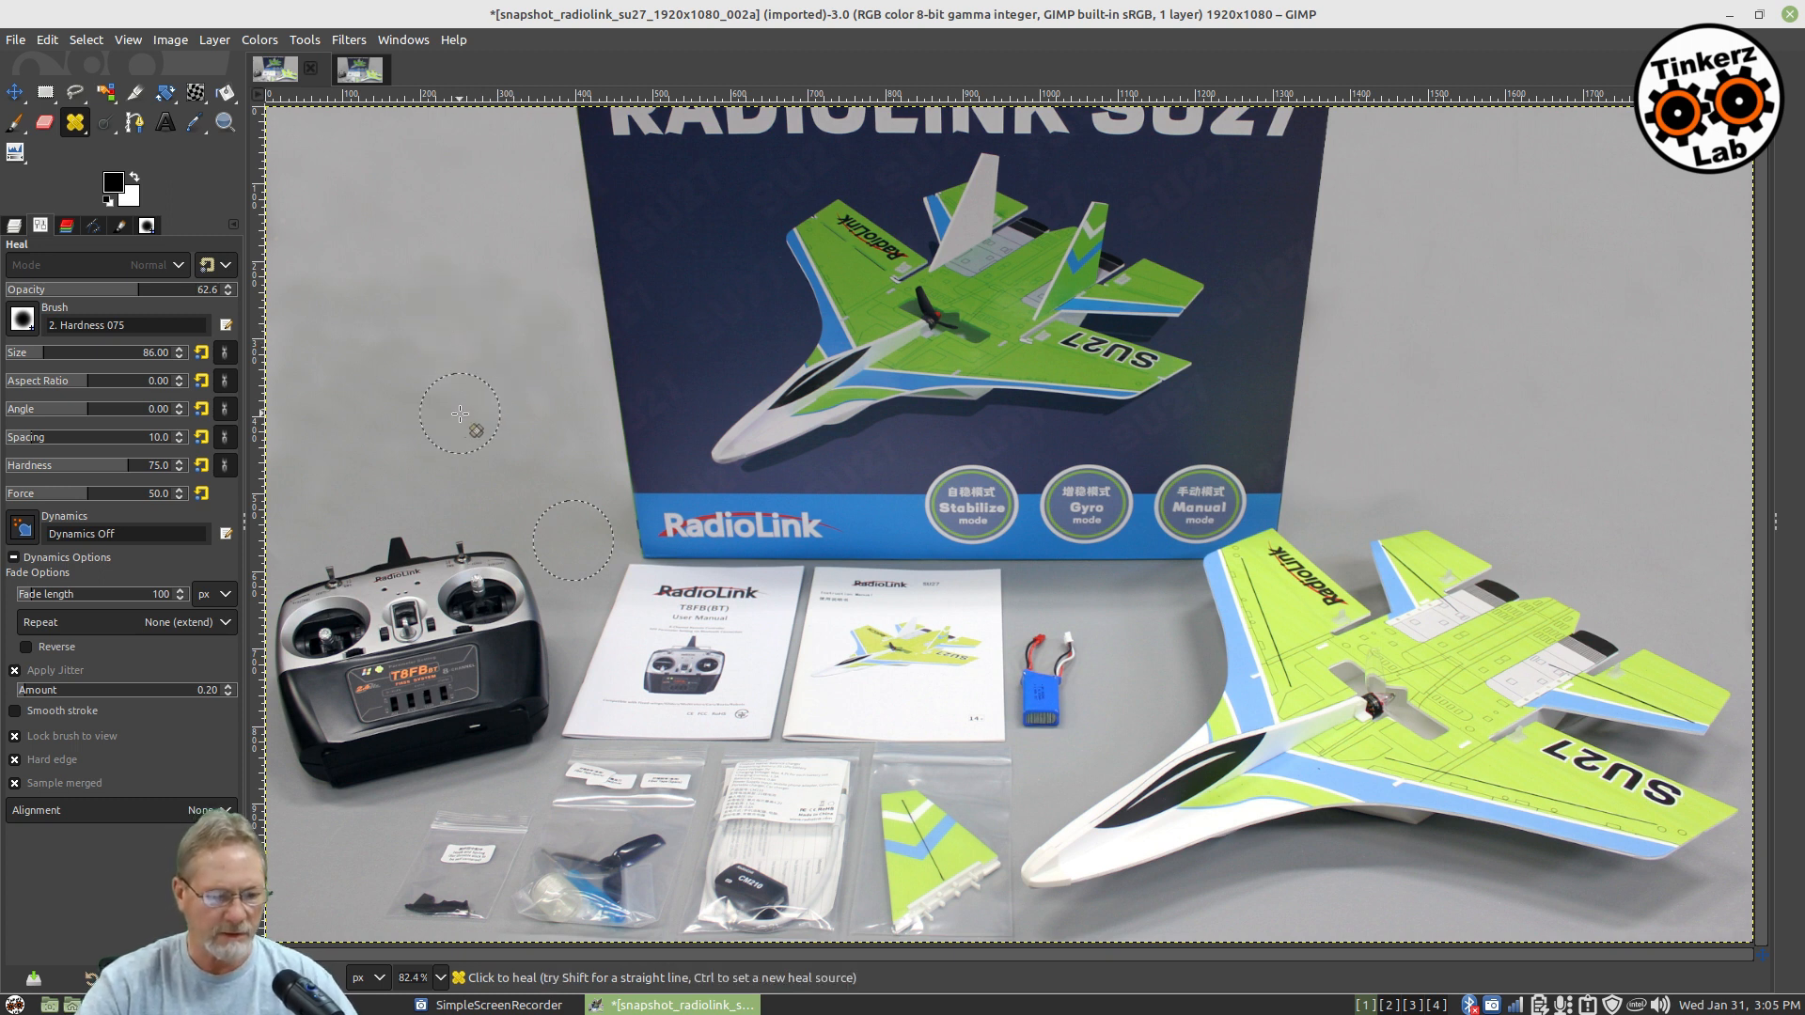
Step: Sample the grey beside the box's lower left edge and heal blotches in the background above the transmitter
left_click(523, 405, "ctrl")
mouse_move(325, 430)
left_mouse_down()
mouse_move(289, 439)
mouse_move(285, 311)
mouse_move(350, 467)
mouse_move(395, 411)
left_mouse_up()
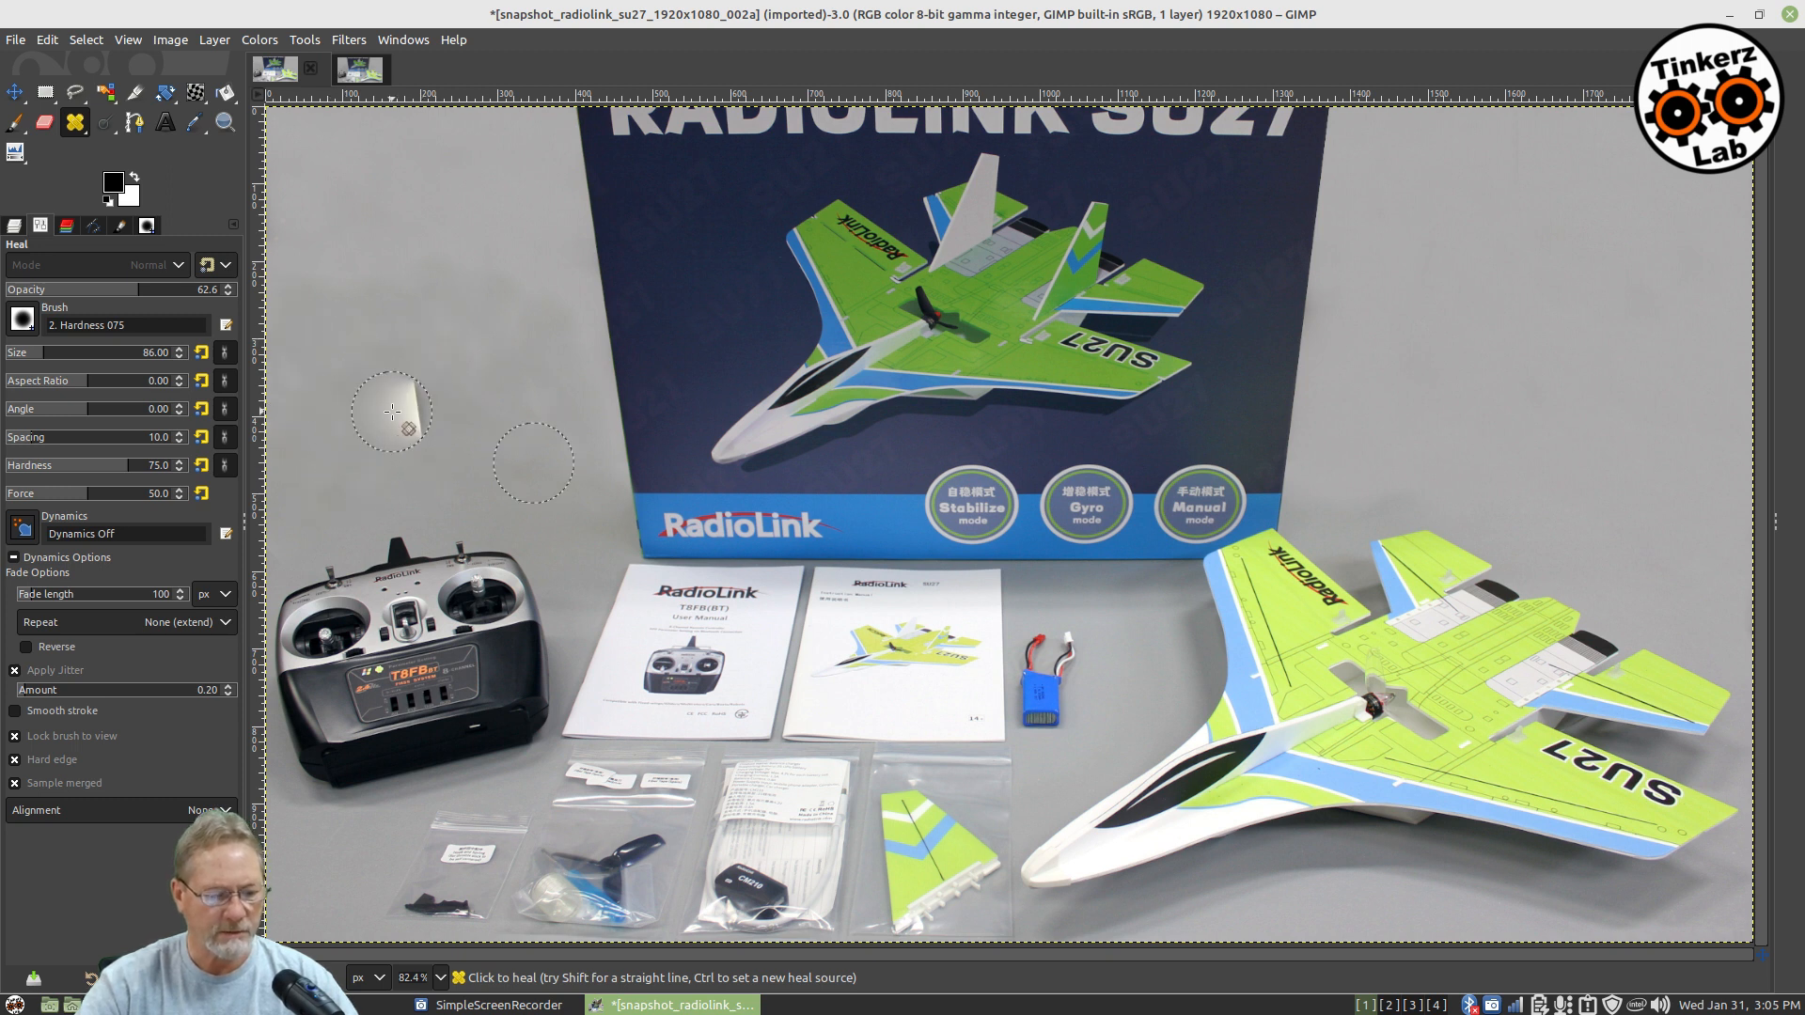
key("ctrl+z")
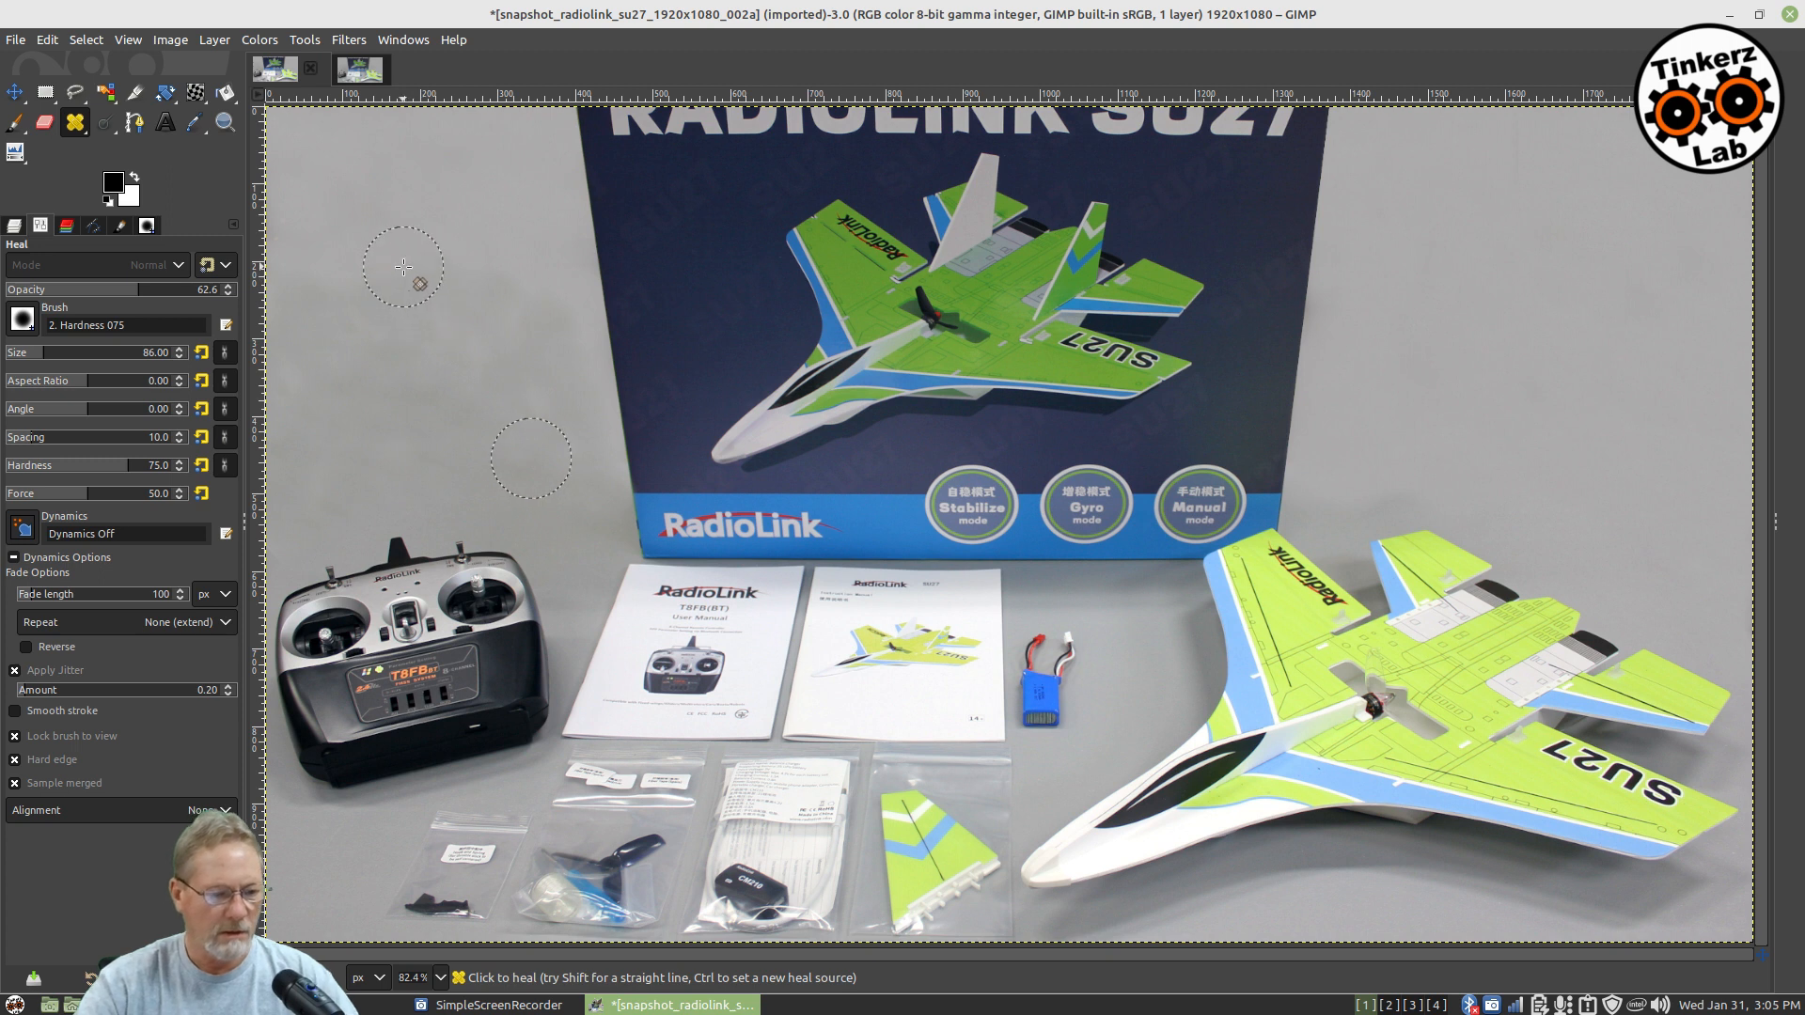
left_click_drag(282, 217, 290, 121)
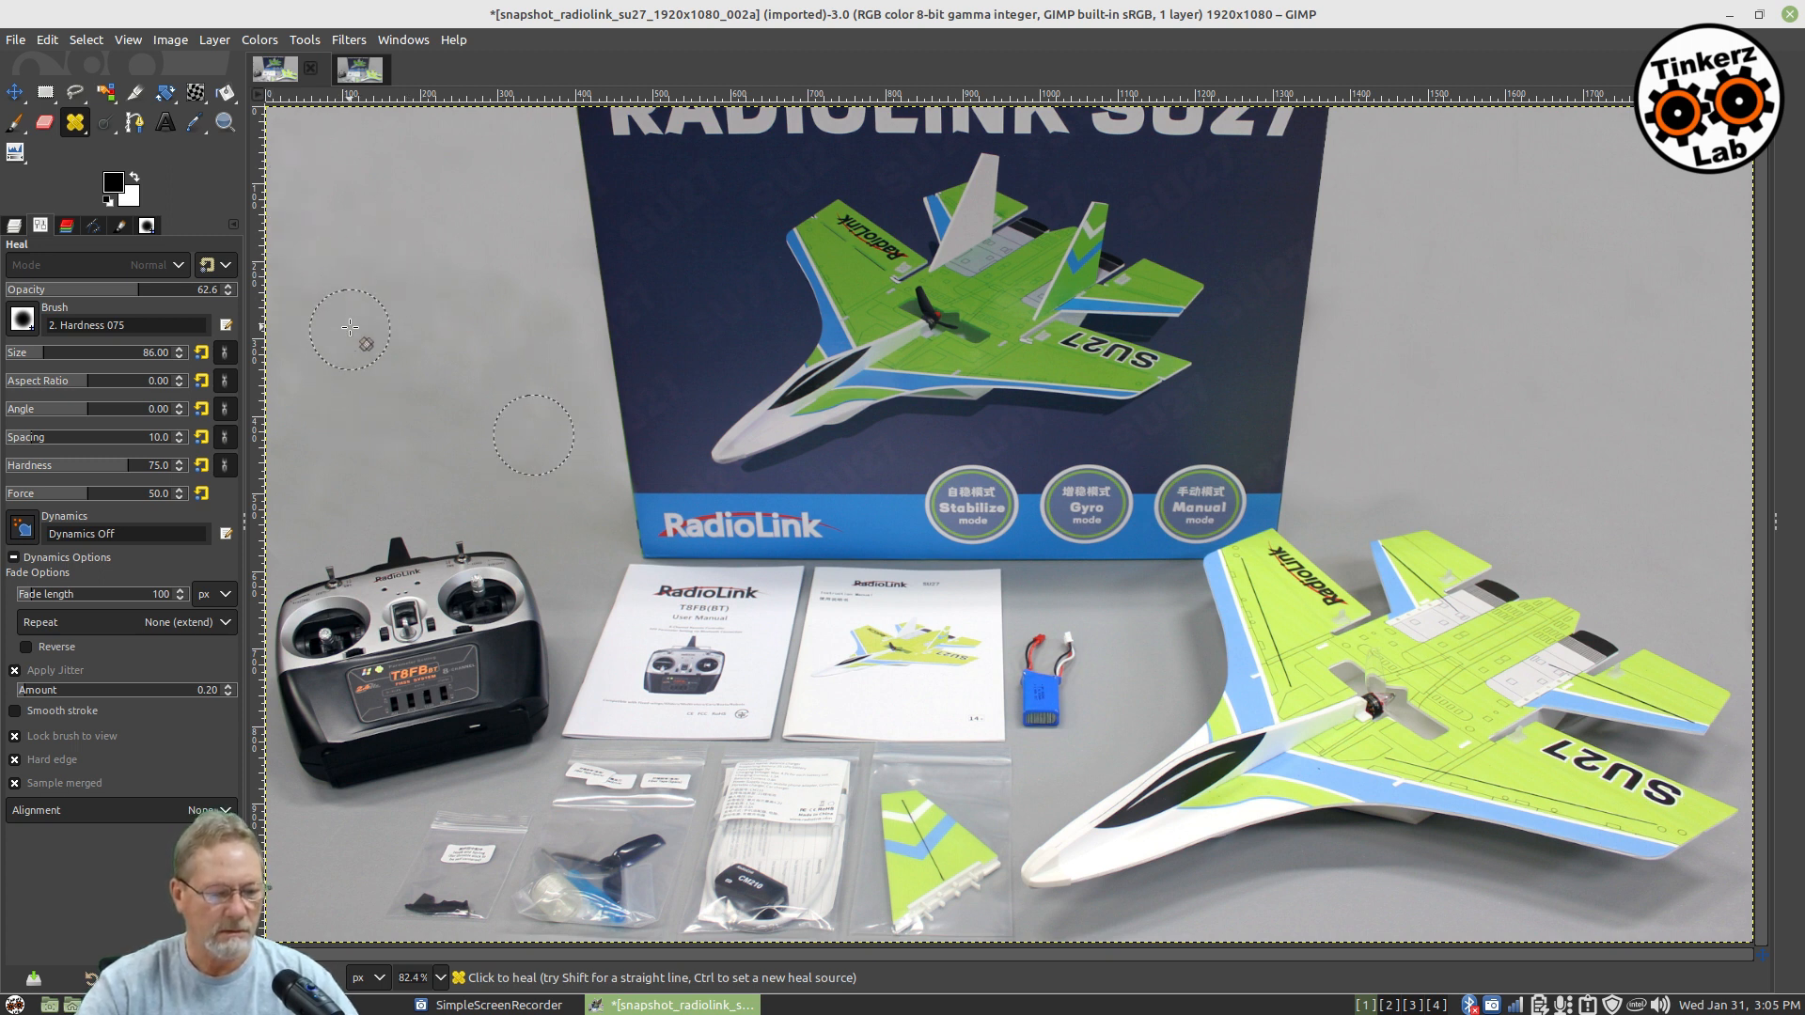
left_click_drag(426, 409, 426, 279)
Step: Sample the grey just above the transmitter and heal the whole background left of the box up to the image's upper edge
left_click(334, 481, "ctrl")
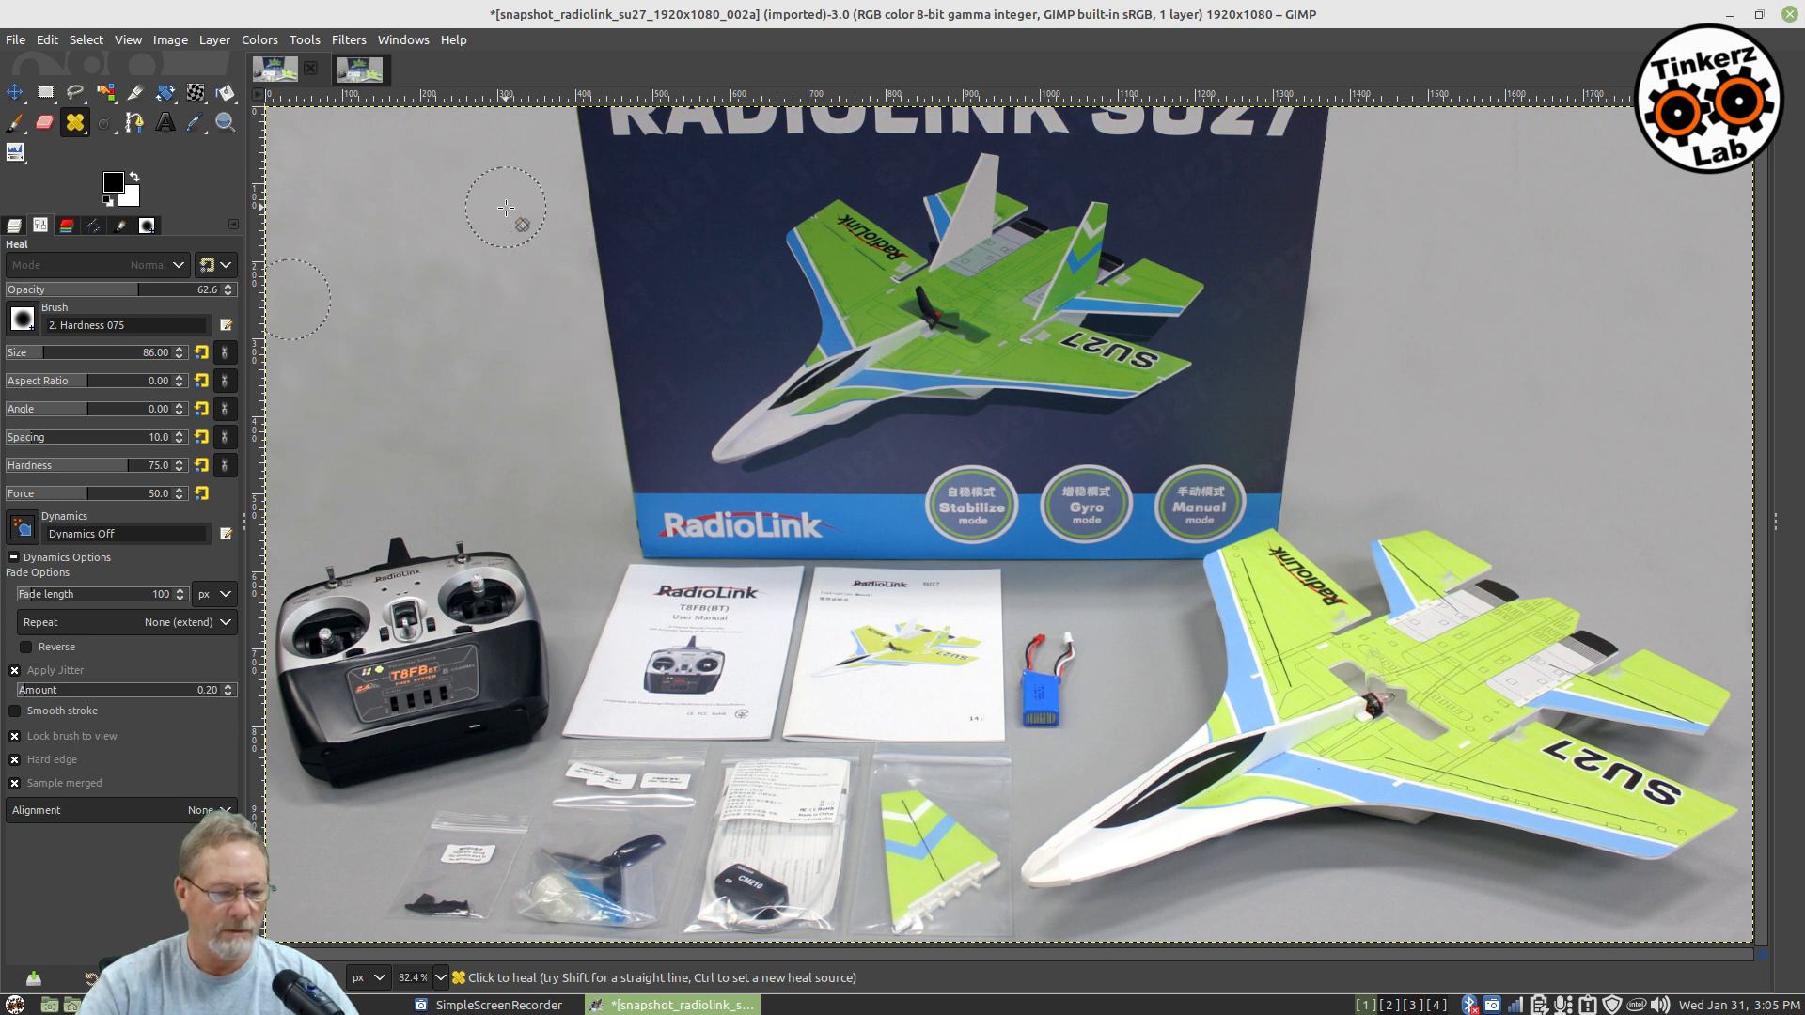
left_click_drag(495, 398, 453, 272)
left_click_drag(353, 333, 352, 287)
mouse_move(370, 308)
left_mouse_down()
mouse_move(363, 181)
mouse_move(357, 299)
mouse_move(319, 245)
mouse_move(307, 119)
mouse_move(280, 221)
mouse_move(270, 123)
mouse_move(300, 109)
mouse_move(363, 351)
mouse_move(352, 79)
mouse_move(410, 273)
mouse_move(381, 104)
left_mouse_up()
left_click_drag(462, 291, 446, 144)
left_click_drag(451, 231, 441, 175)
left_click_drag(524, 313, 518, 158)
left_click_drag(549, 325, 541, 116)
left_click_drag(568, 497, 539, 124)
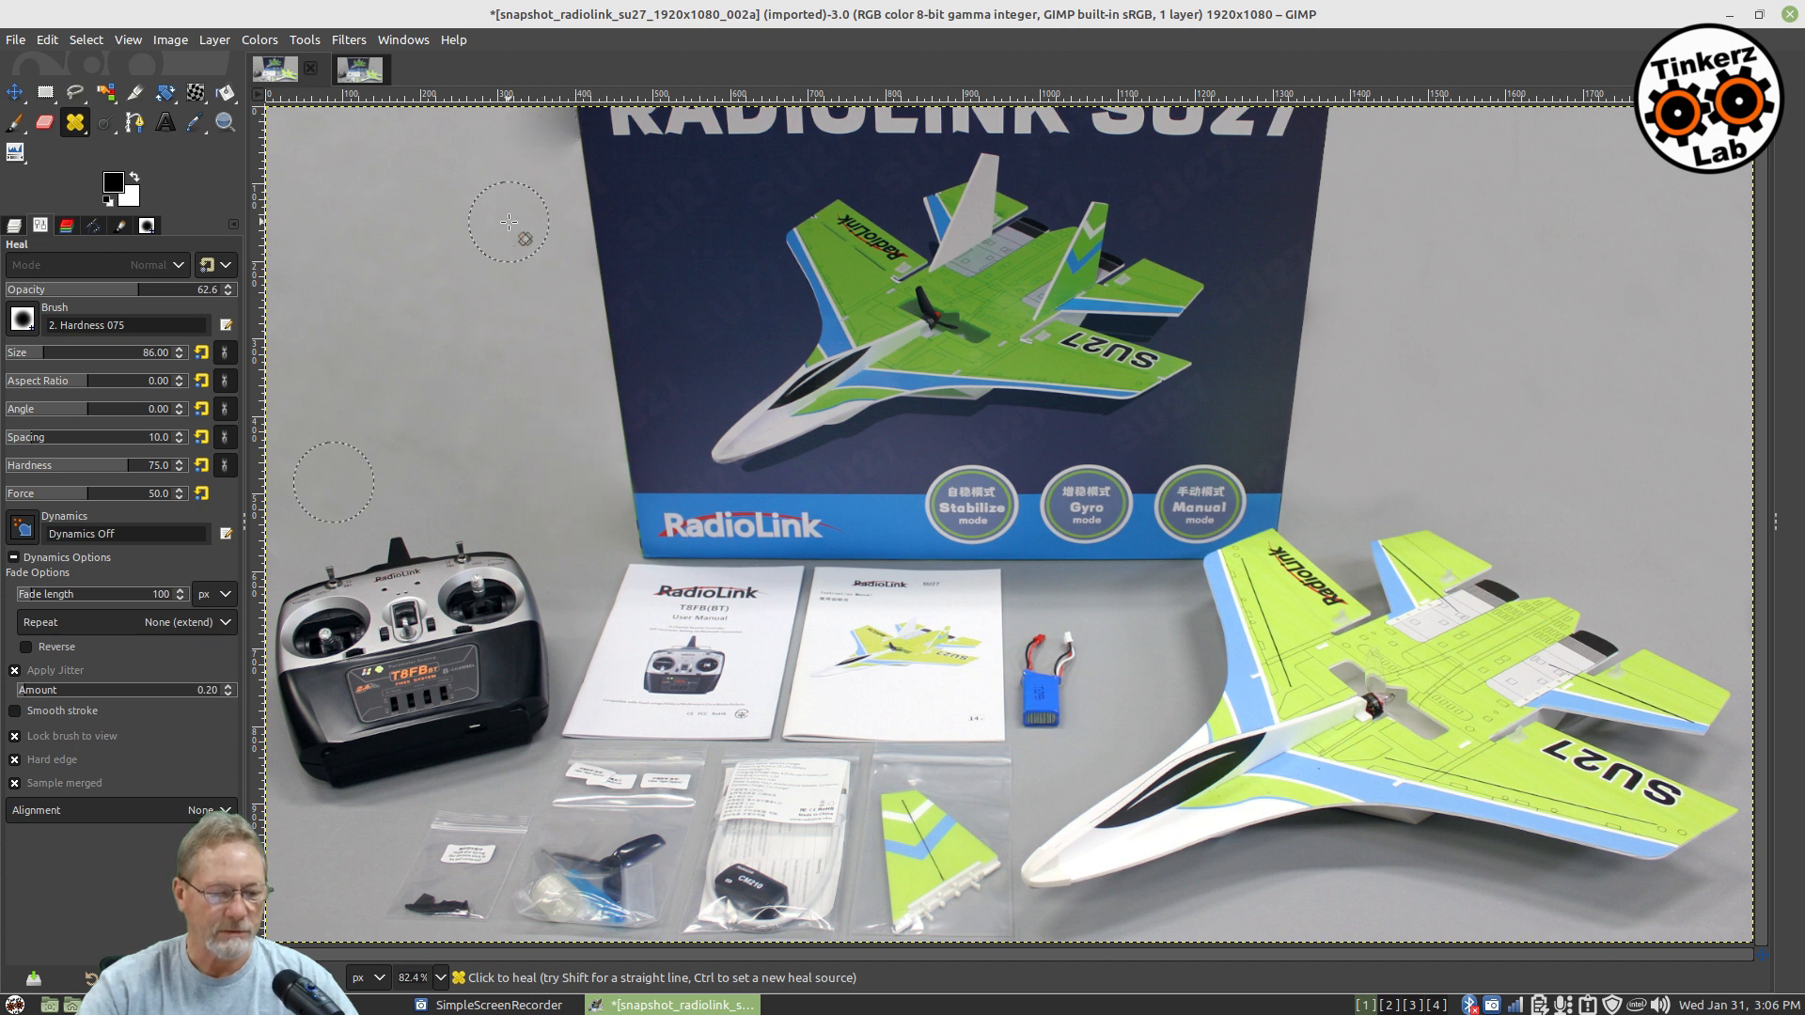
left_click_drag(478, 457, 469, 317)
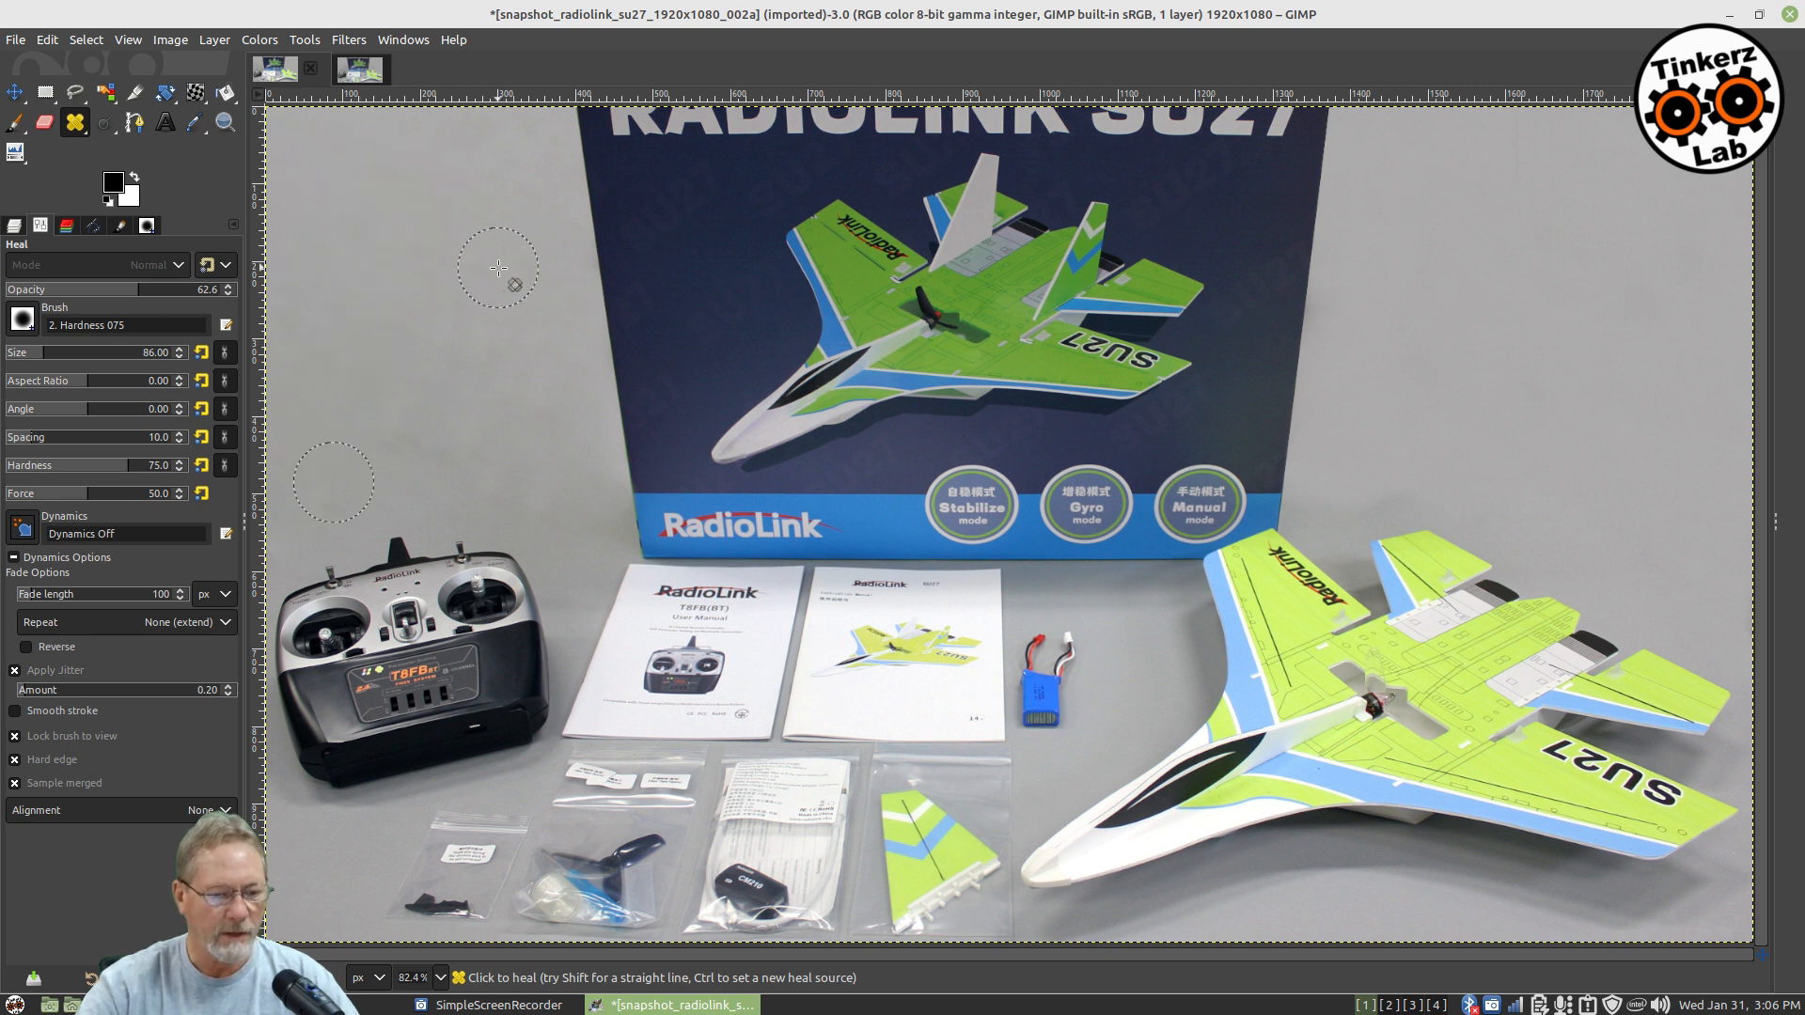
Step: Sample the tabletop by the plane's tail at the right edge and heal the grey background right of the box
left_click(1691, 573, "ctrl")
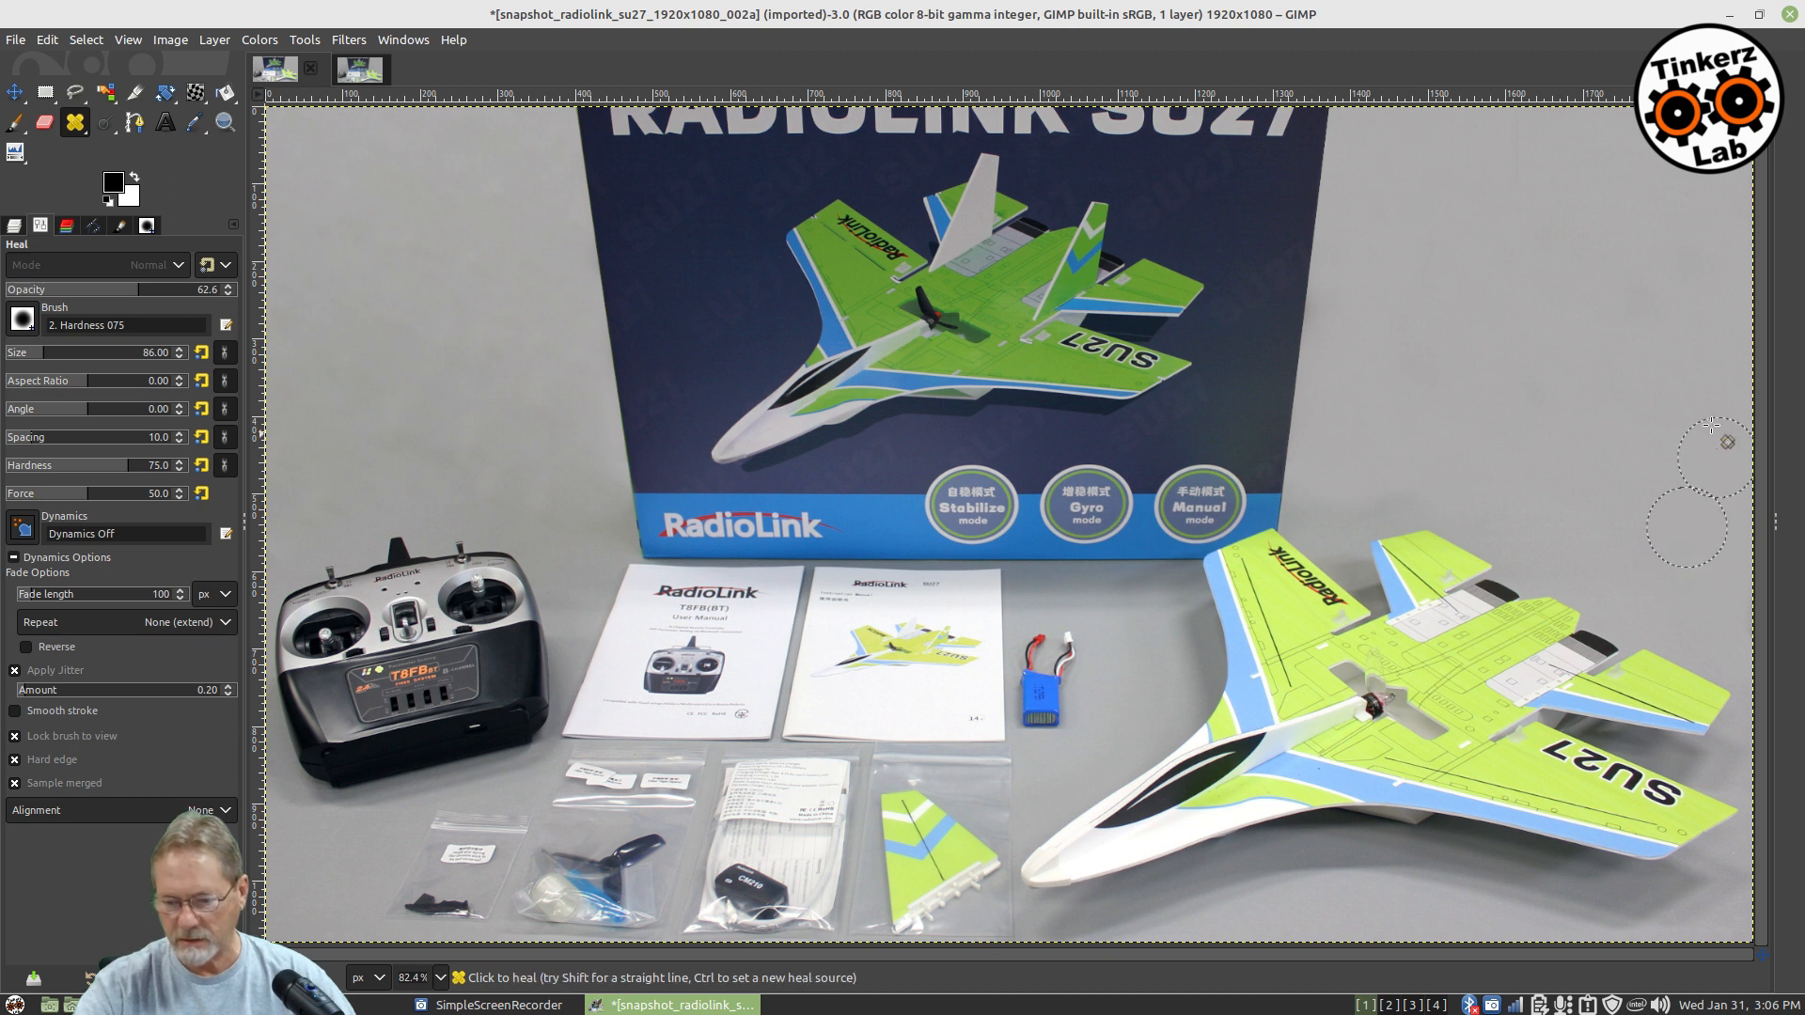
mouse_move(1684, 483)
left_mouse_down()
mouse_move(1629, 314)
mouse_move(1592, 518)
mouse_move(1589, 293)
left_mouse_up()
left_click_drag(1554, 513, 1551, 306)
left_click_drag(1511, 515, 1499, 268)
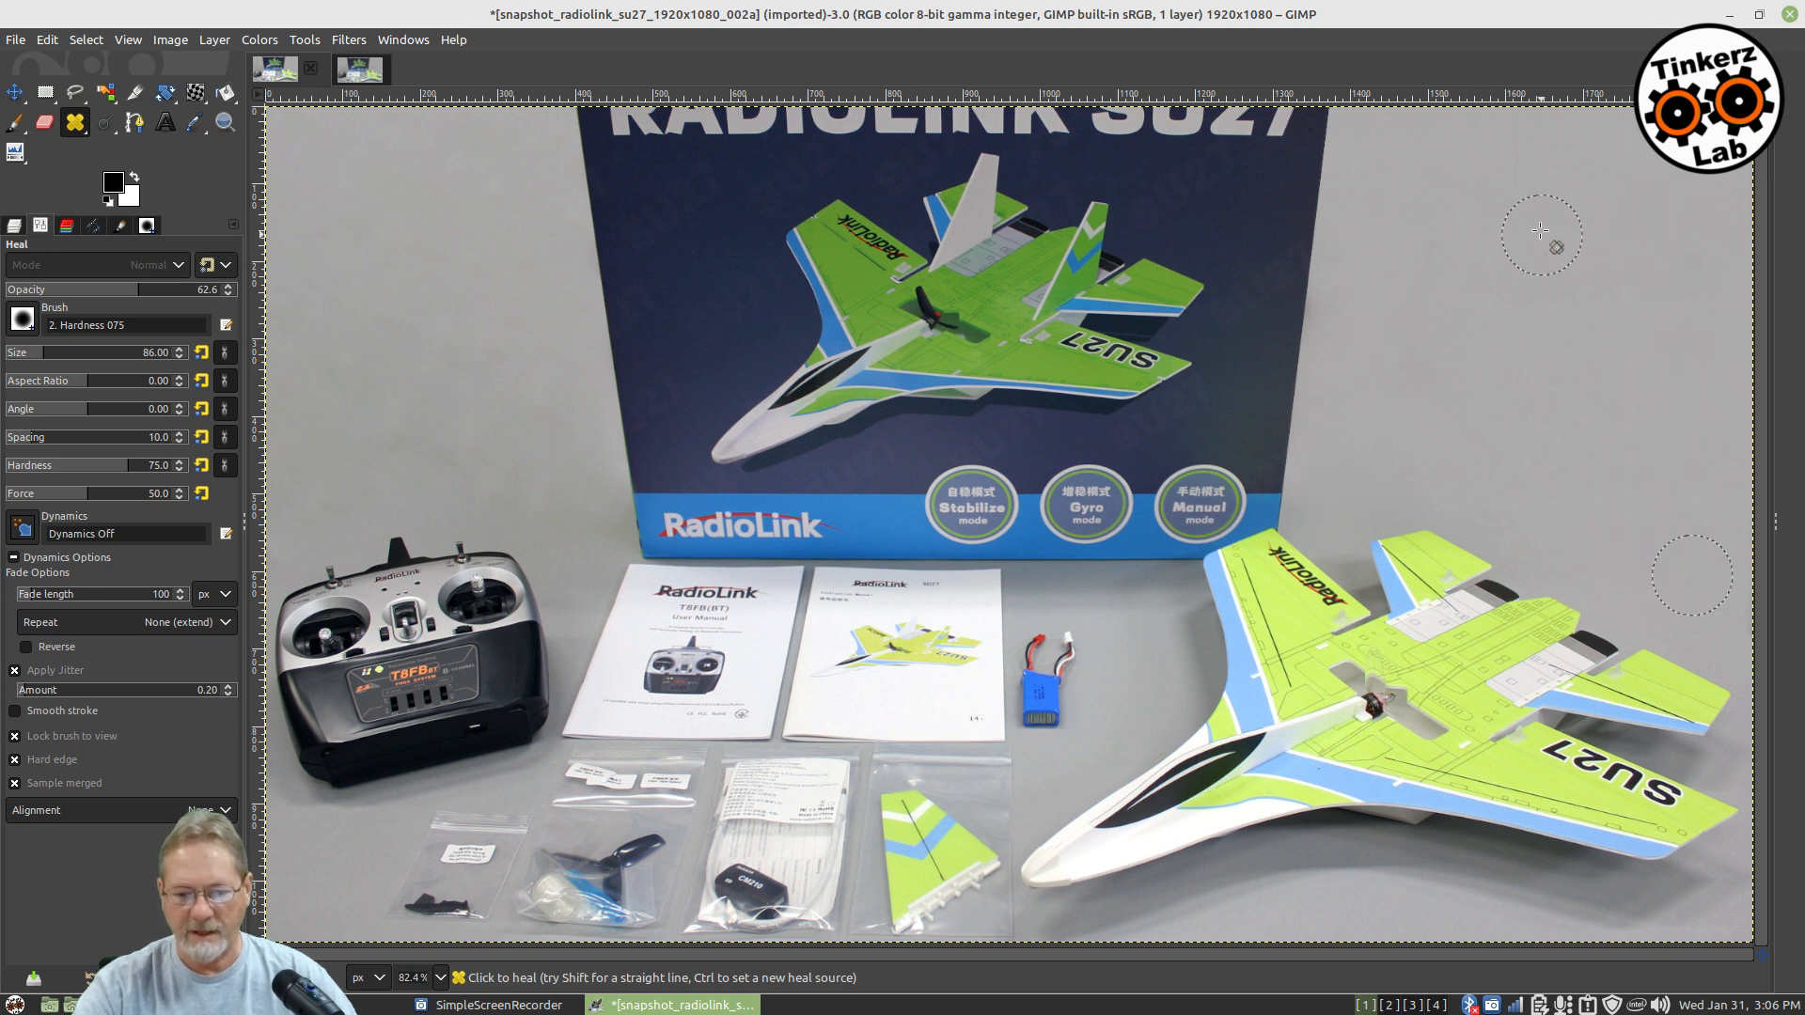
left_click_drag(1496, 234, 1486, 118)
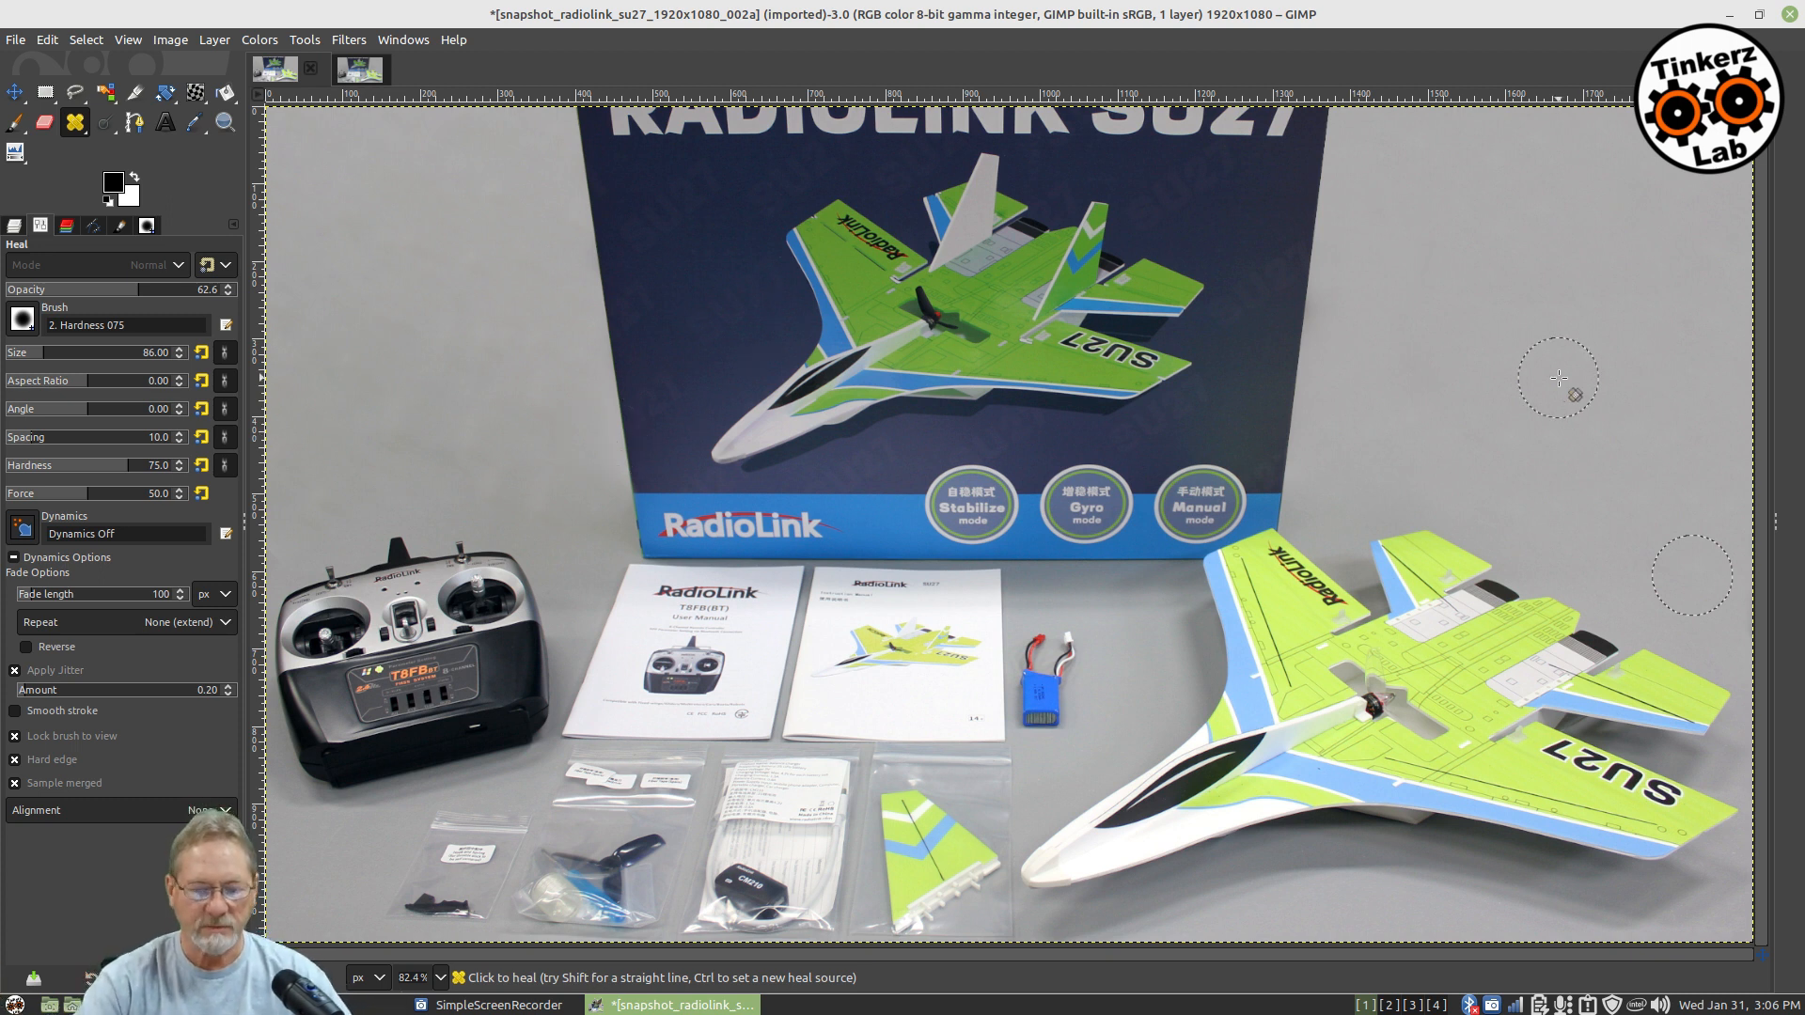
Step: Switch to the Move tool and compare the retouched 002a image with the finished 002b version
left_click(14, 92)
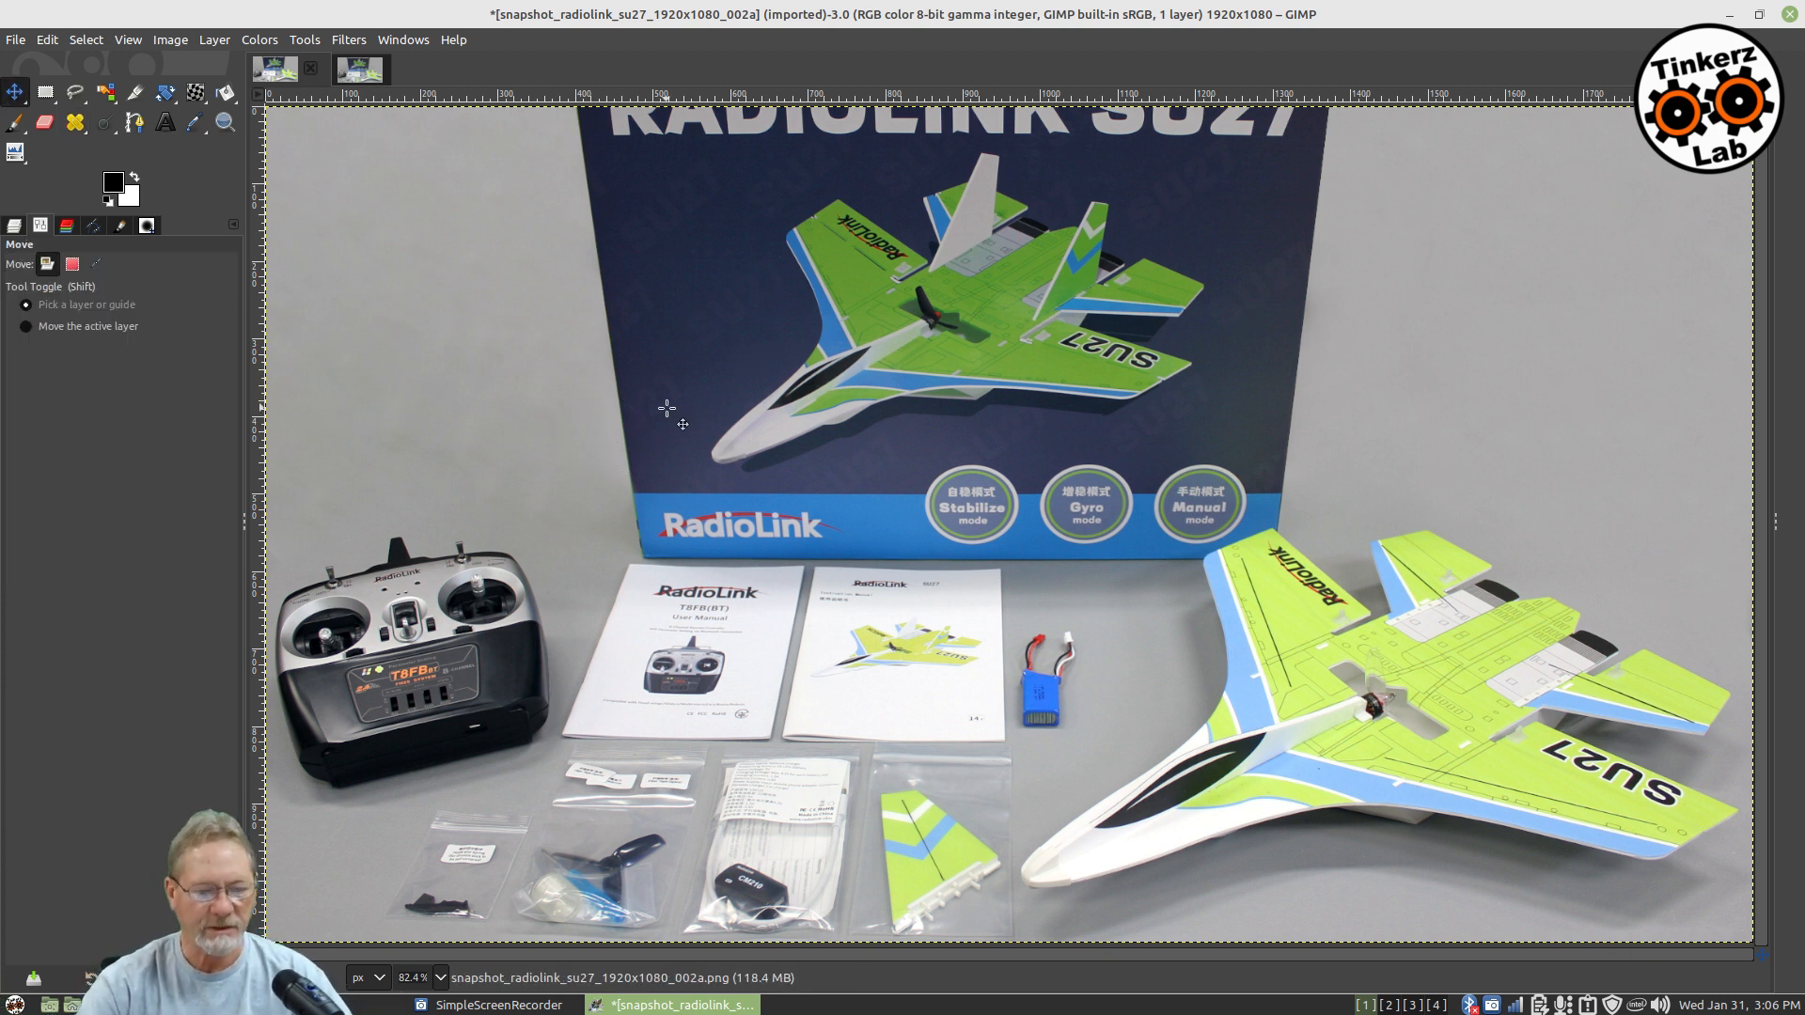
left_click(336, 62)
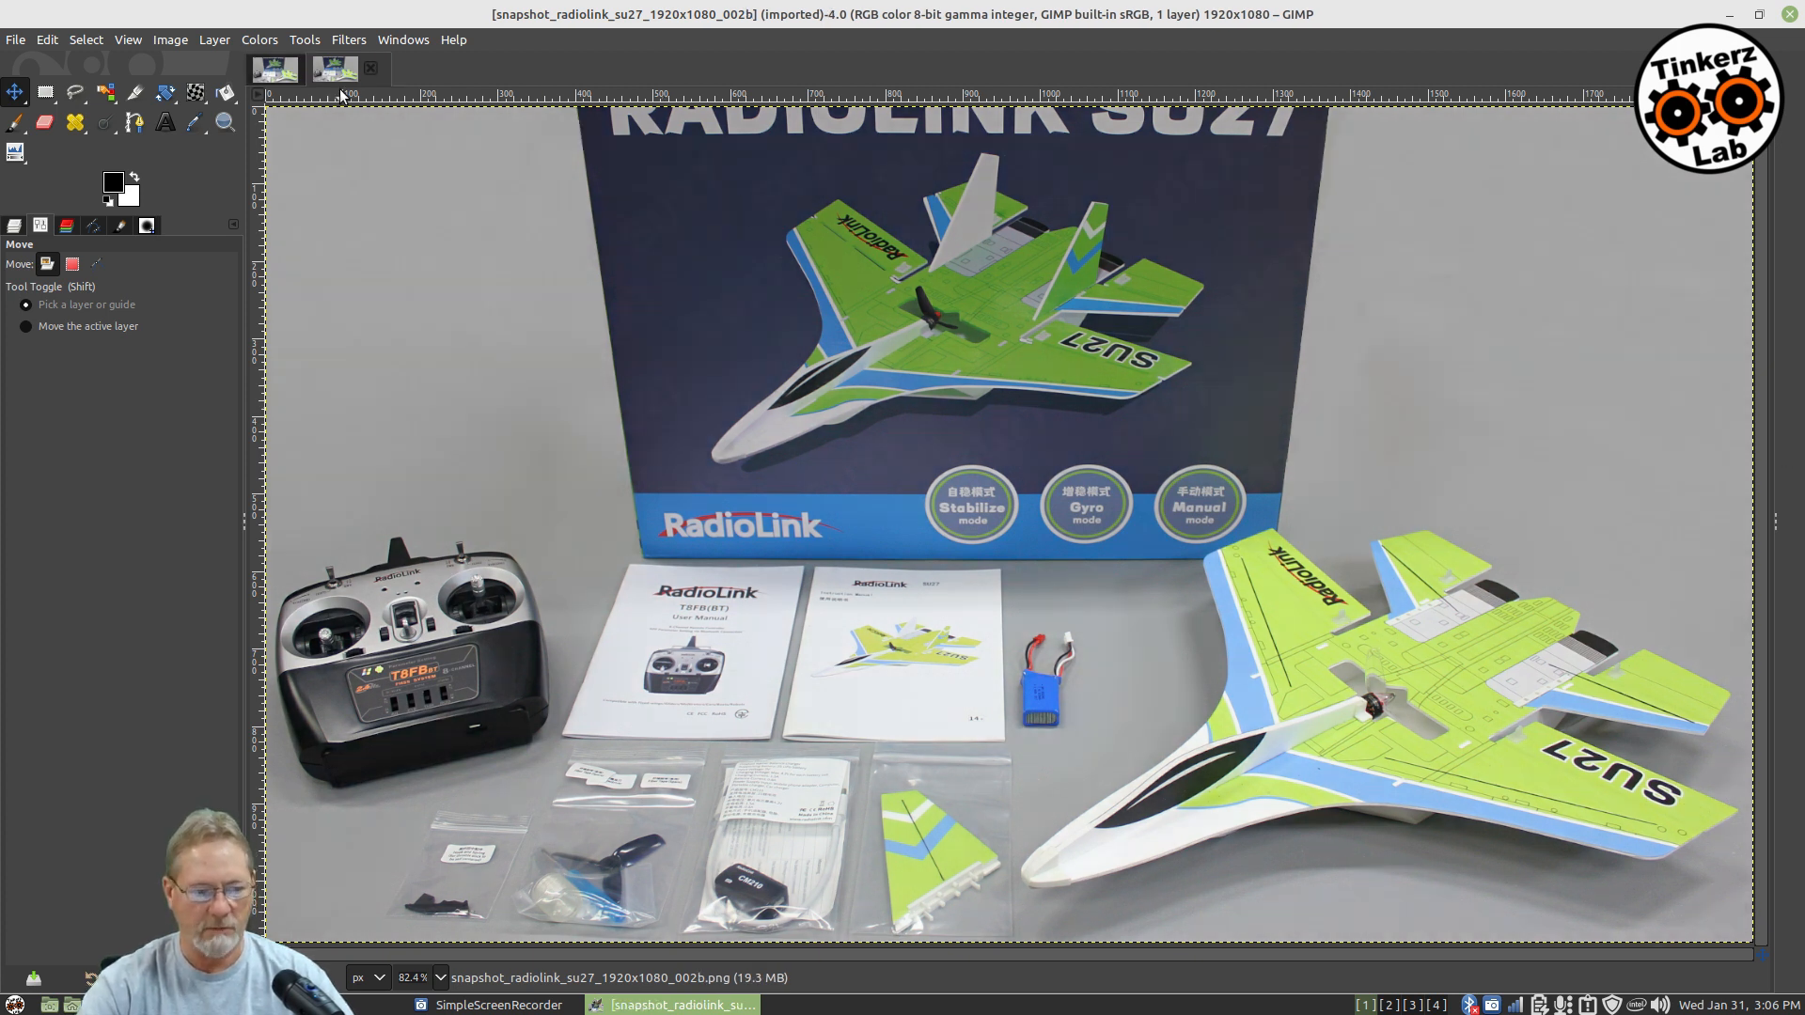
left_click(273, 73)
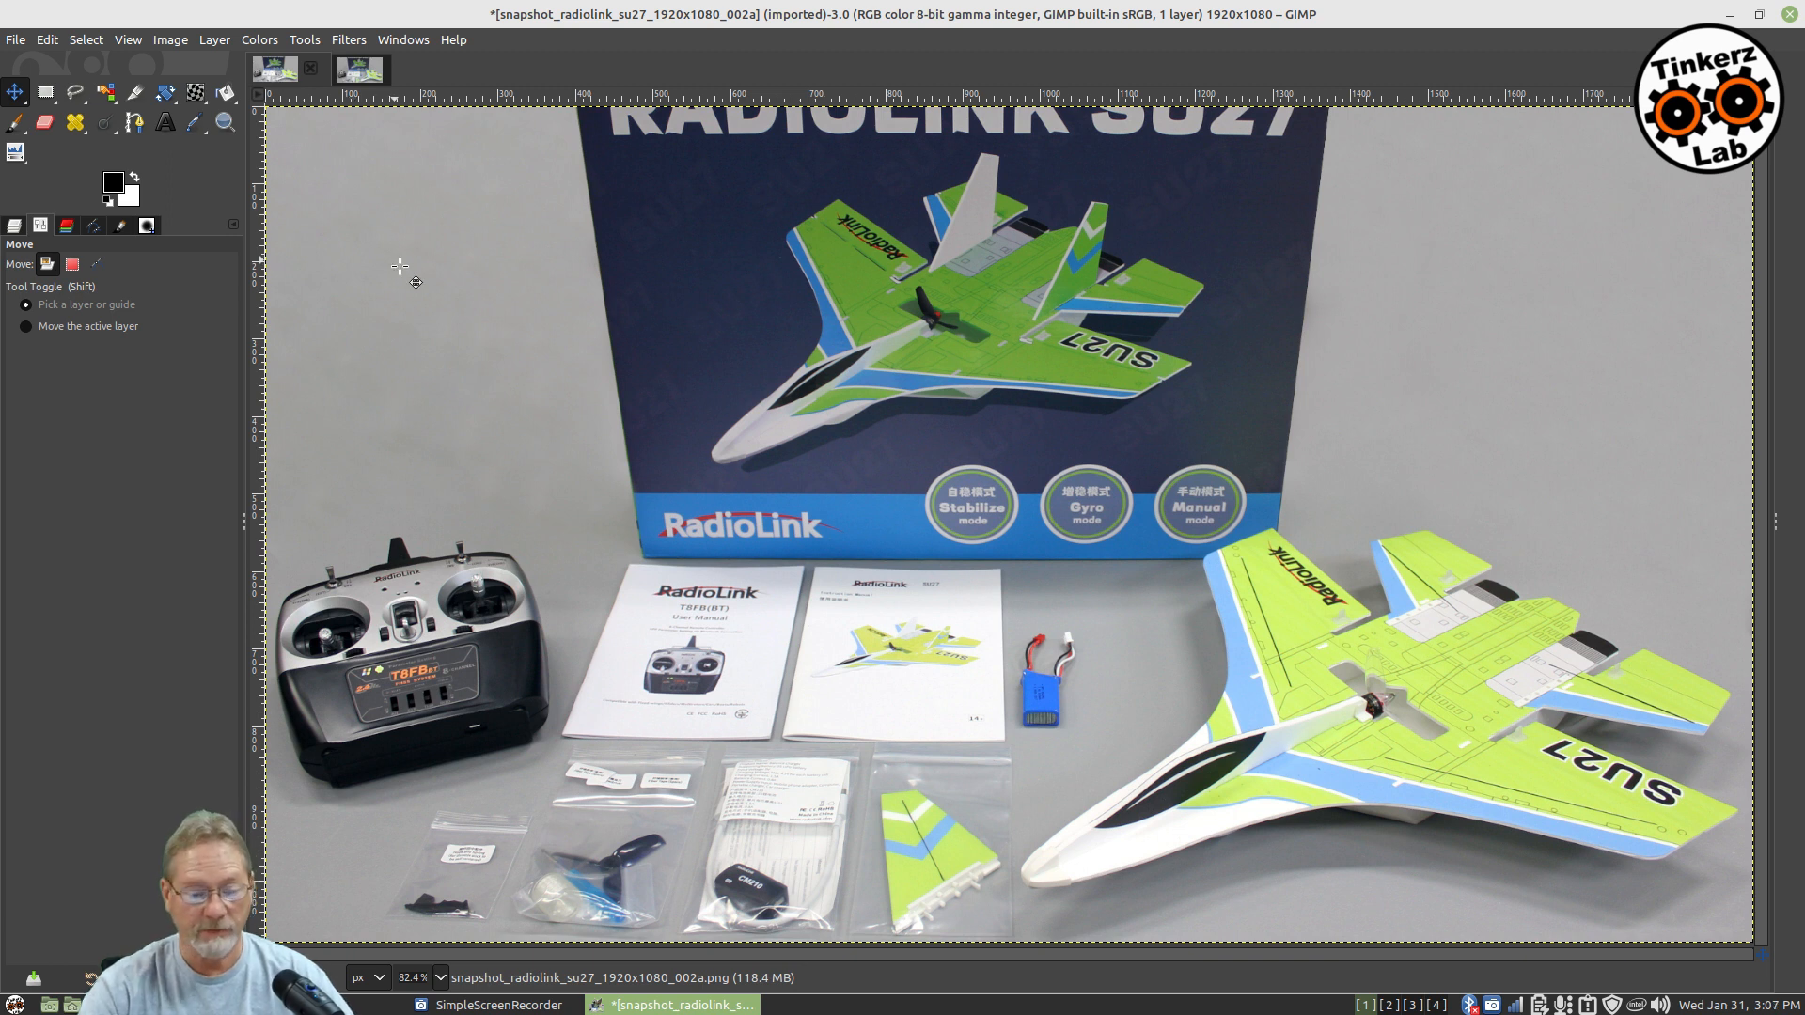
left_click(360, 70)
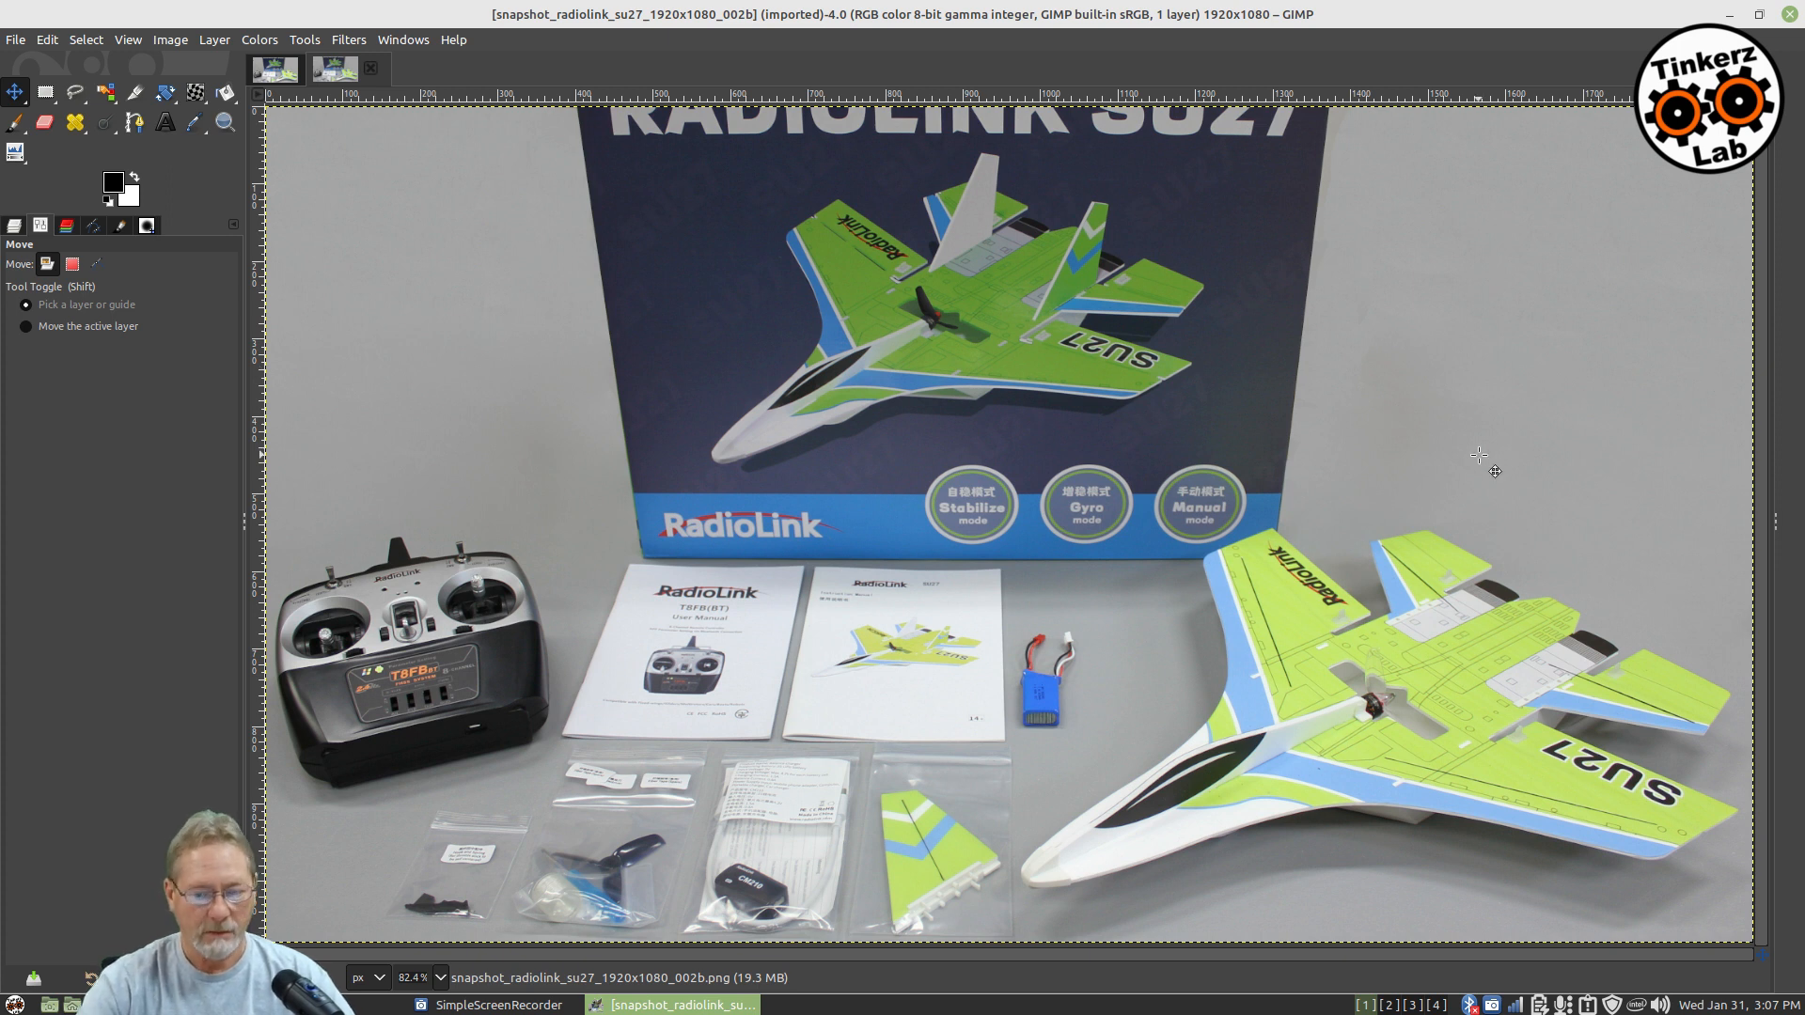
left_click(270, 72)
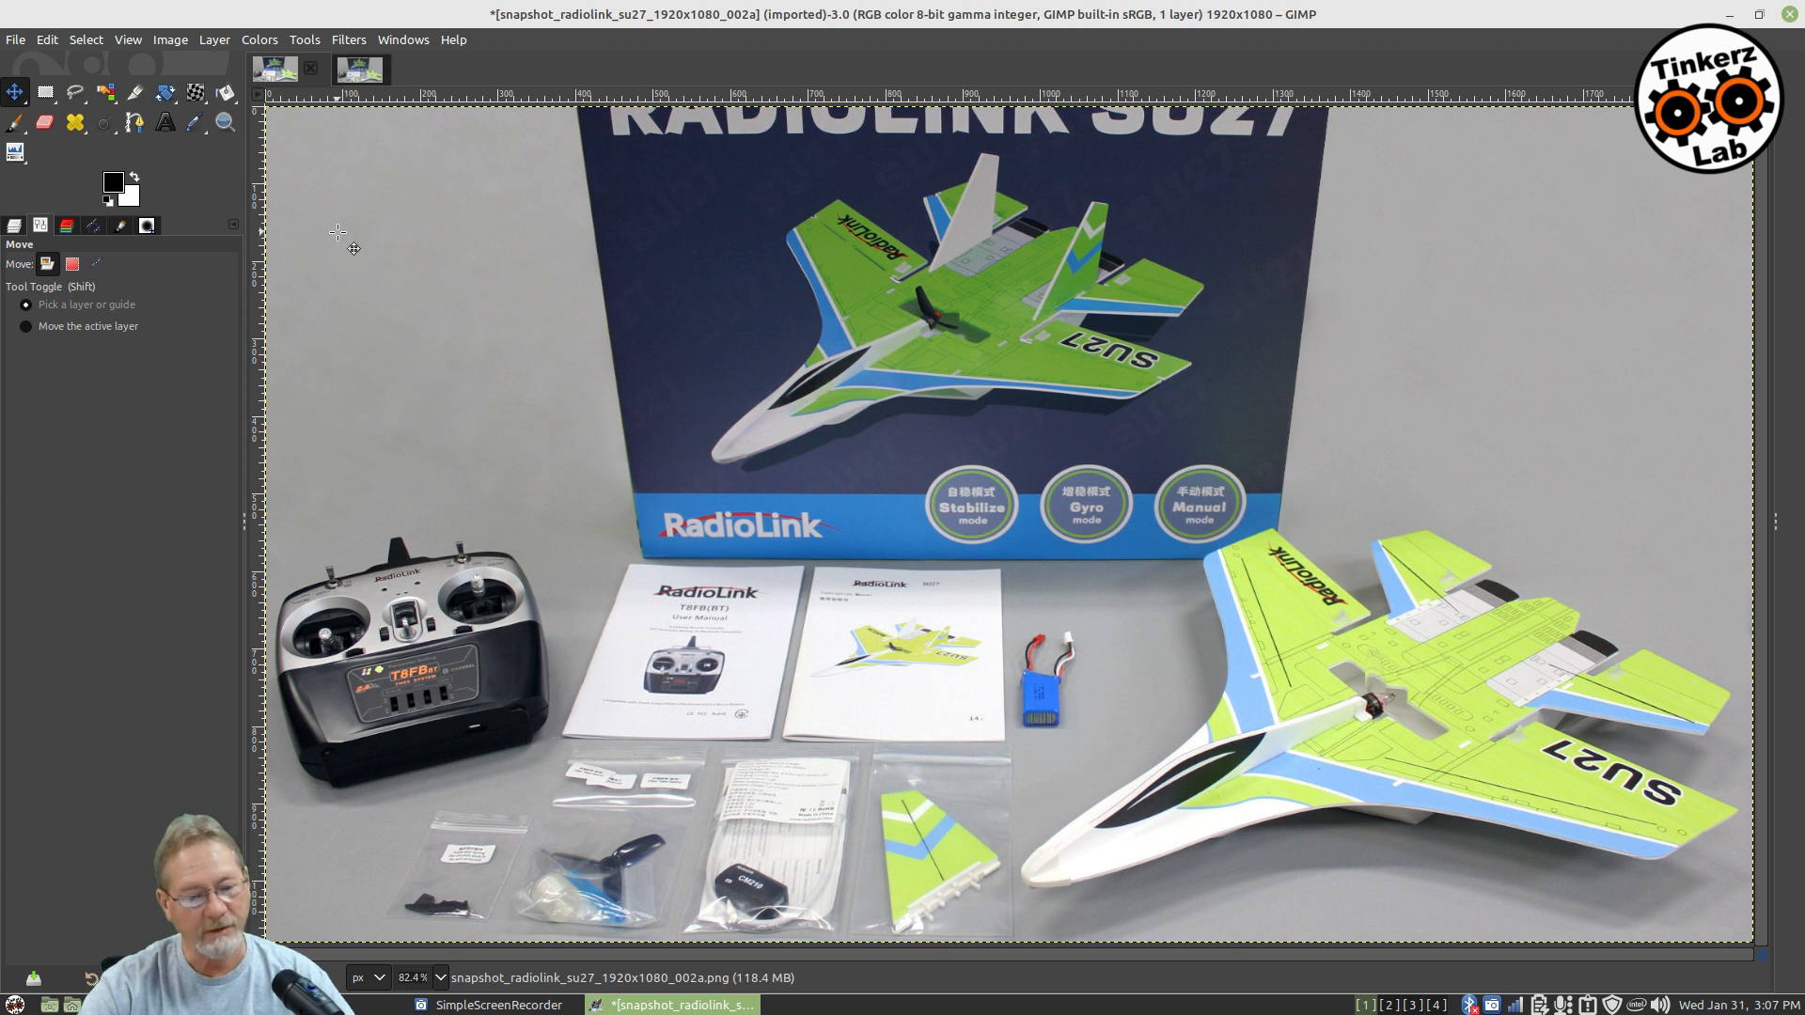
left_click(362, 72)
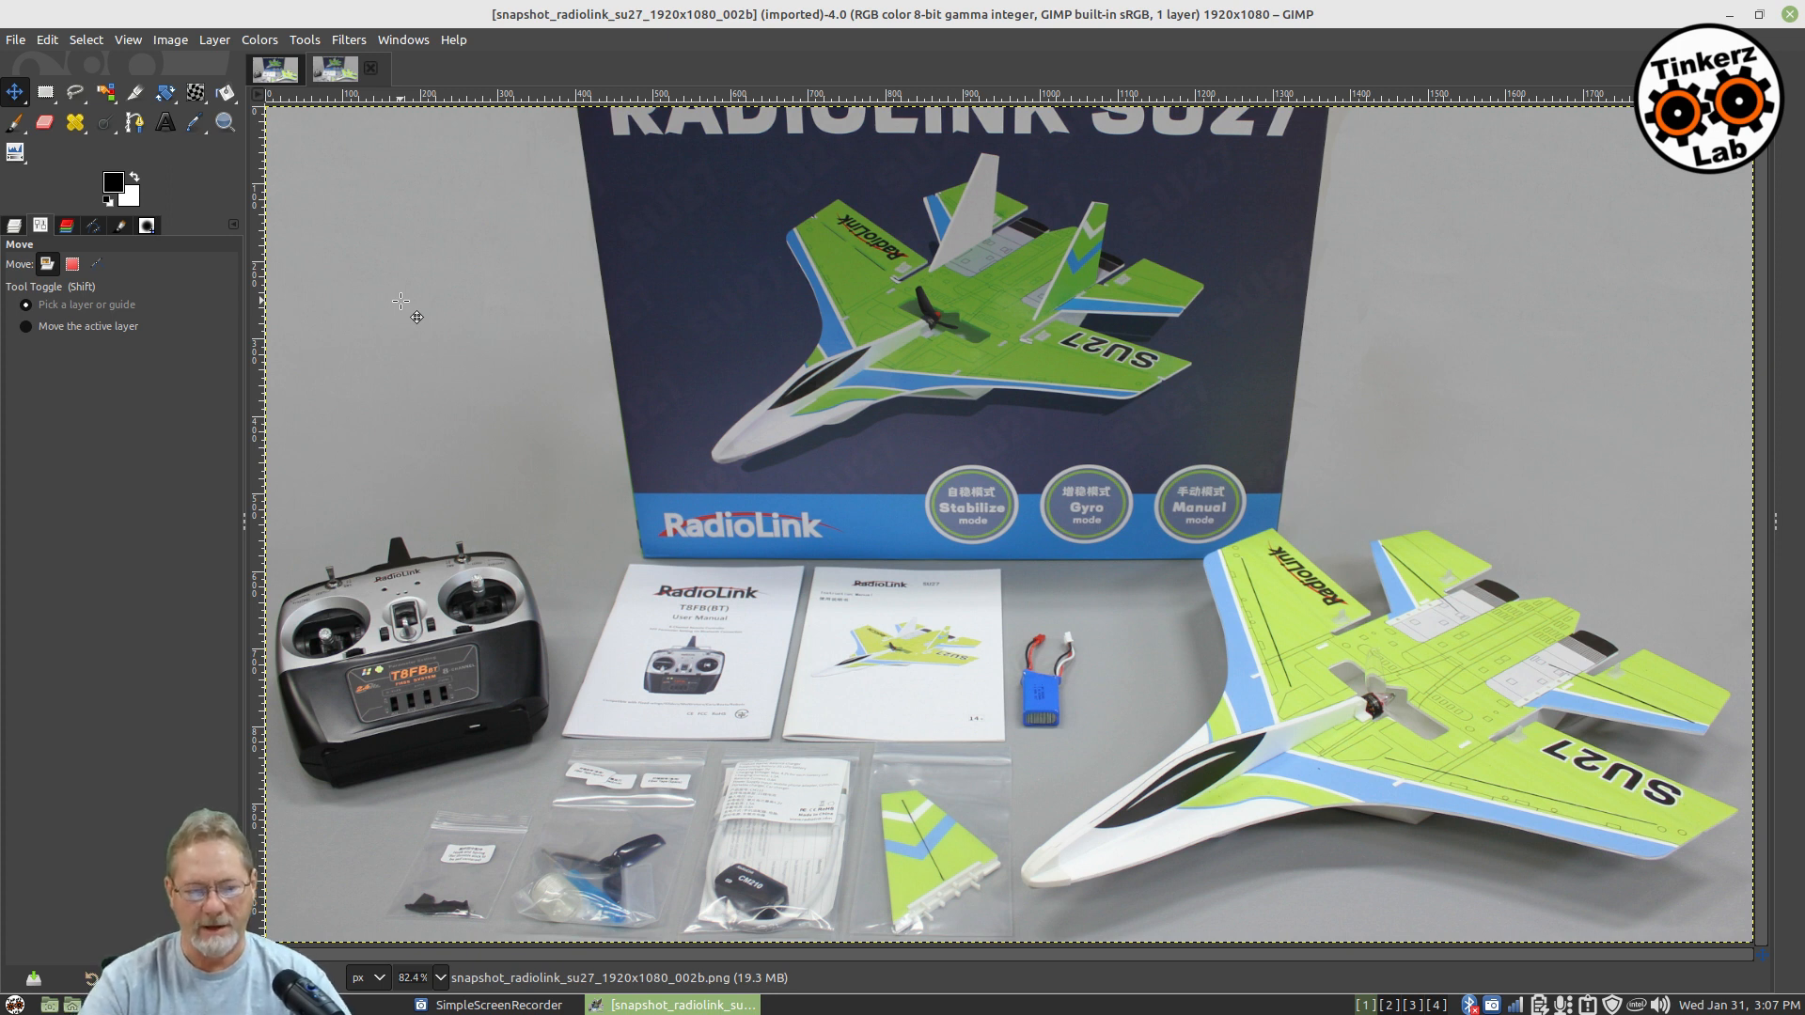
Step: Open the original snapshot_radiolink_su27_1920x1080_002a.png as another image
left_click(15, 40)
left_click(30, 111)
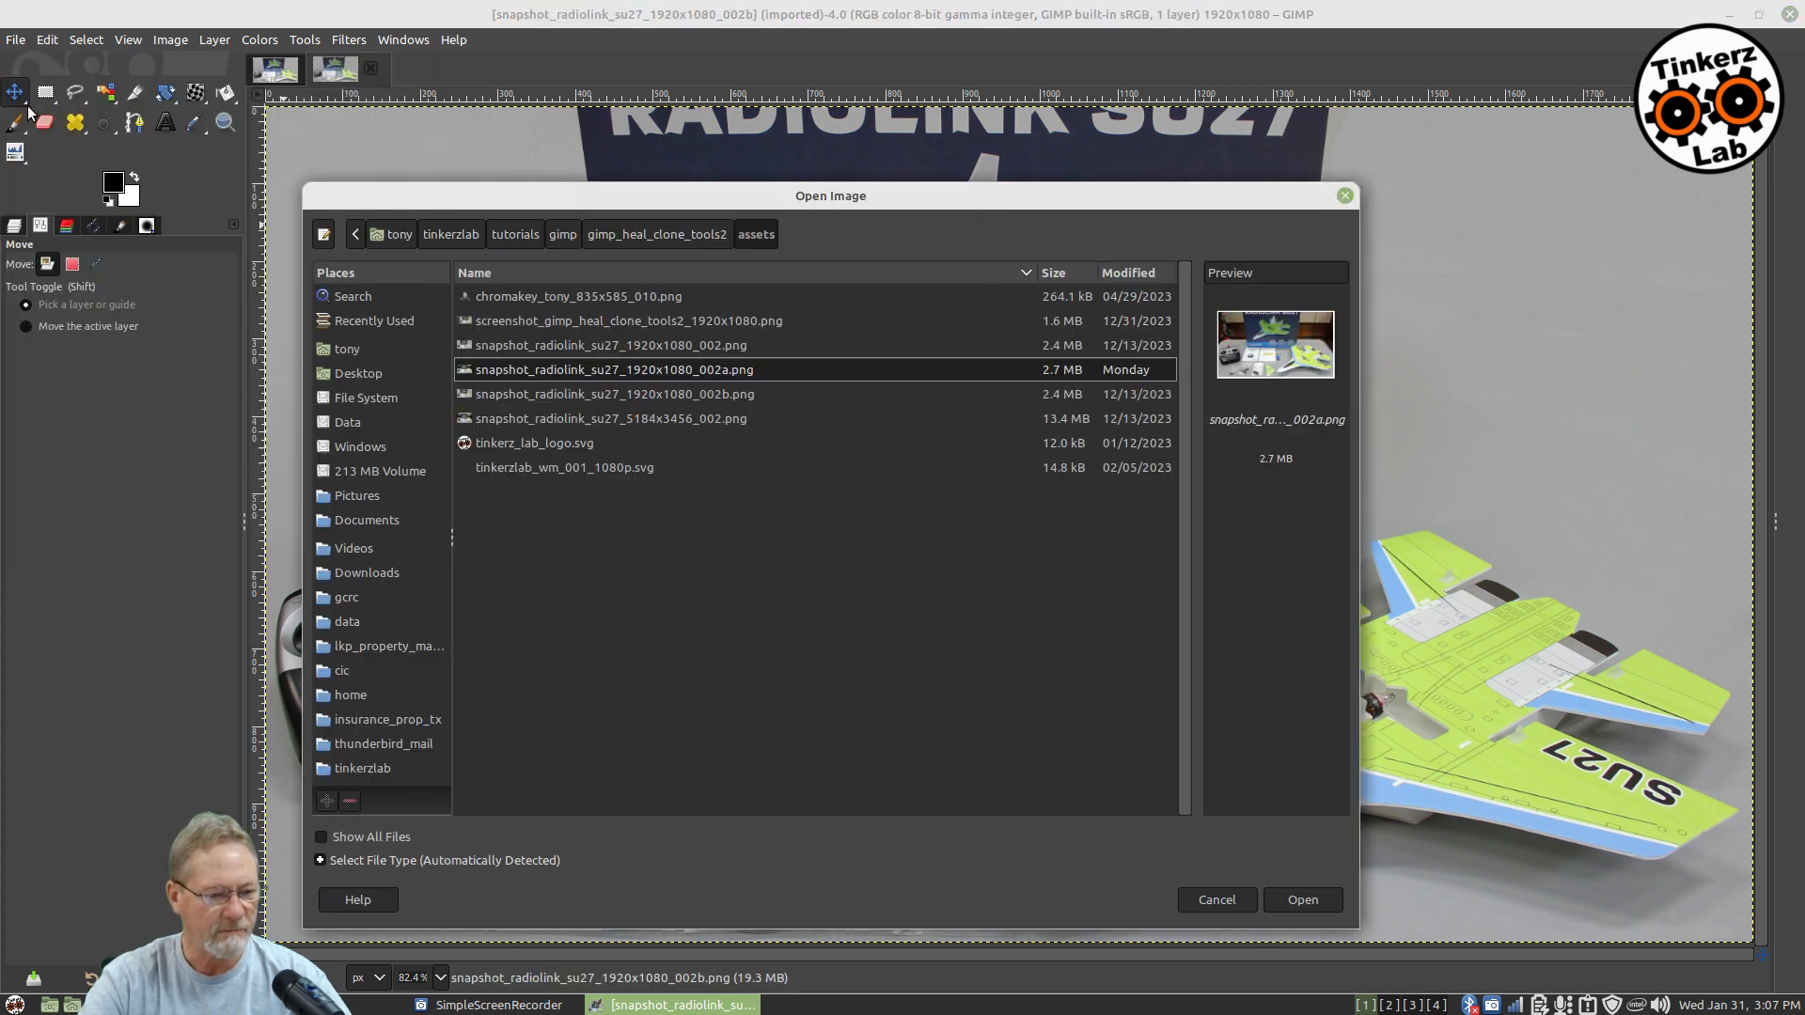
double_click(727, 365)
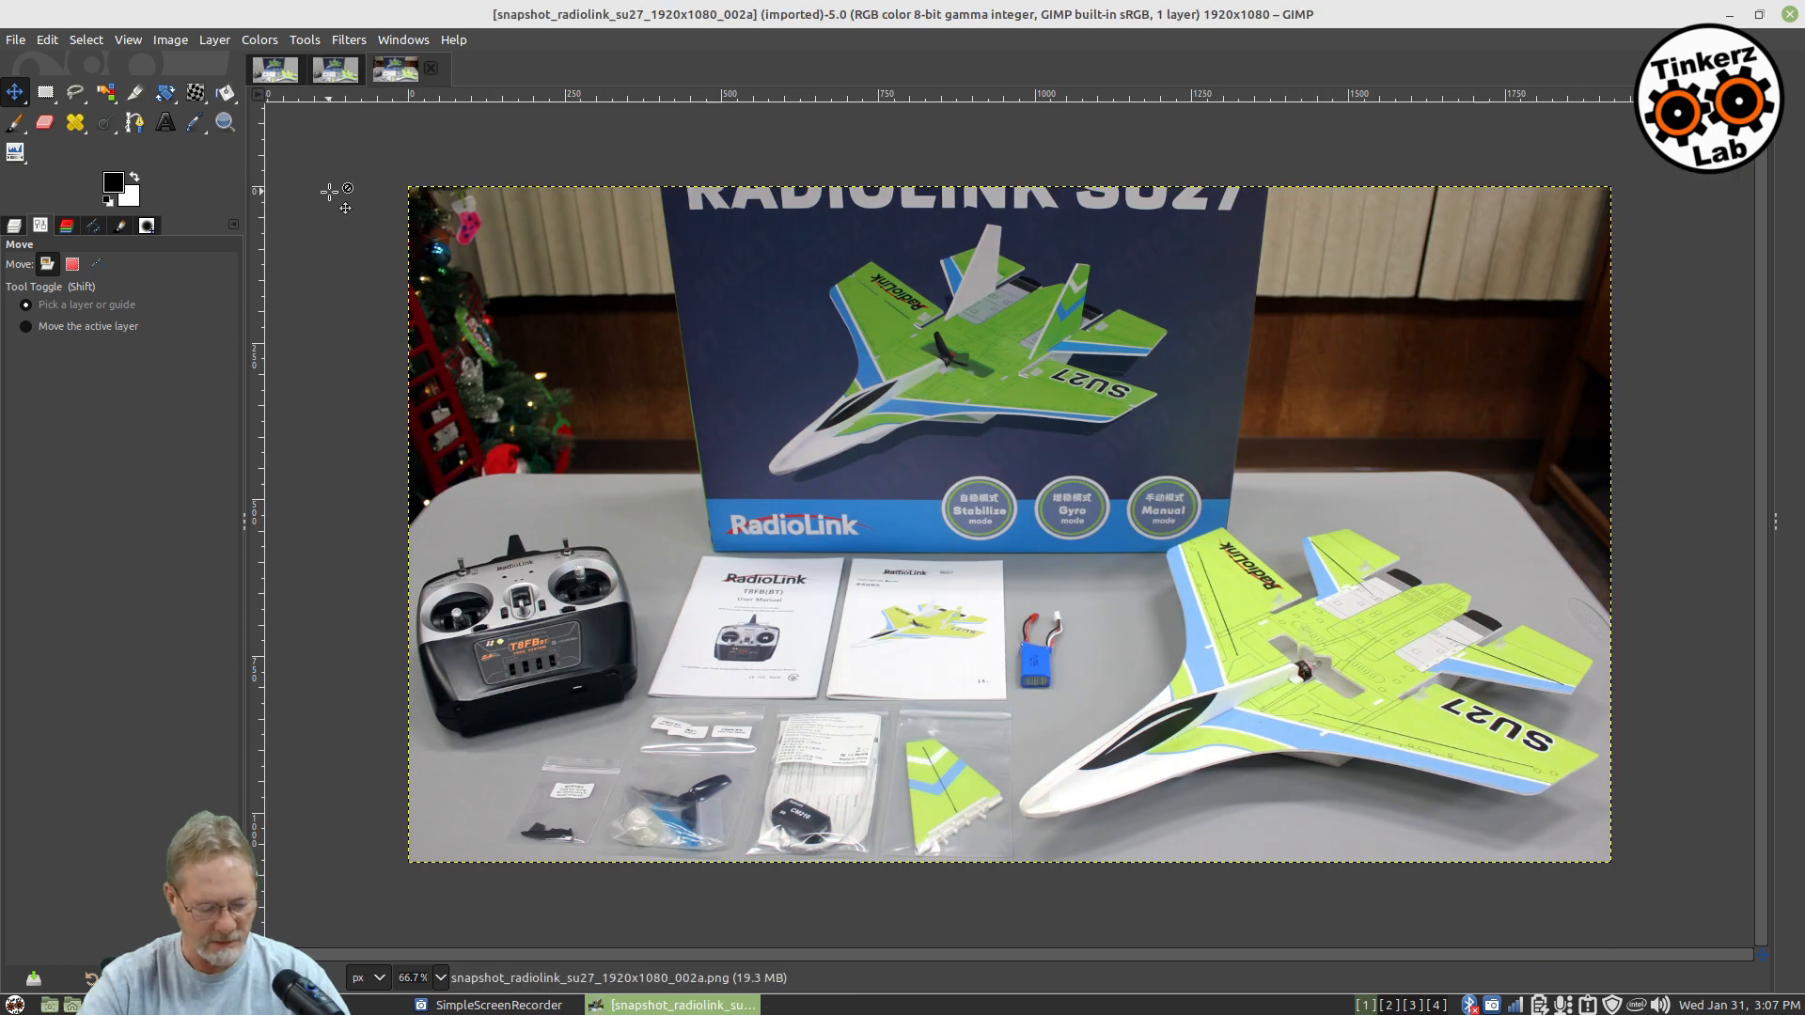
key("shift+ctrl+j")
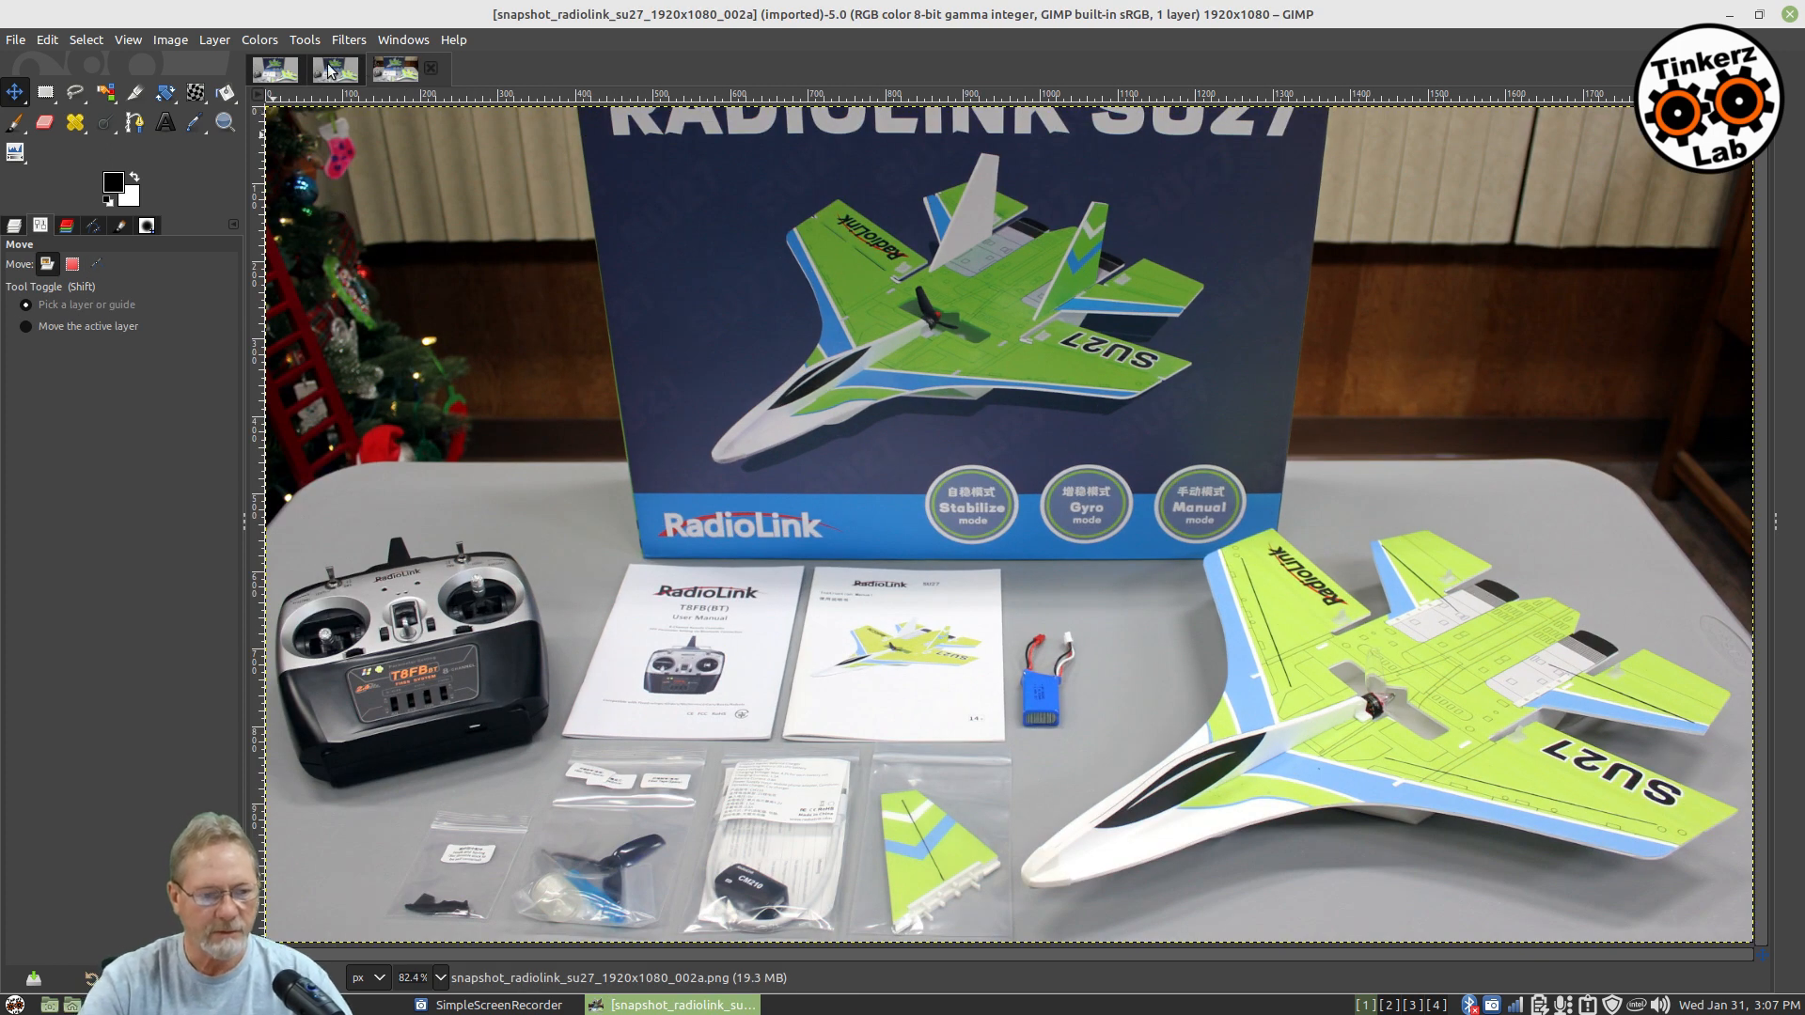
Step: Compare the retouched 002a image with the 002b version and the unedited original, ending on the retouched image
left_click(267, 73)
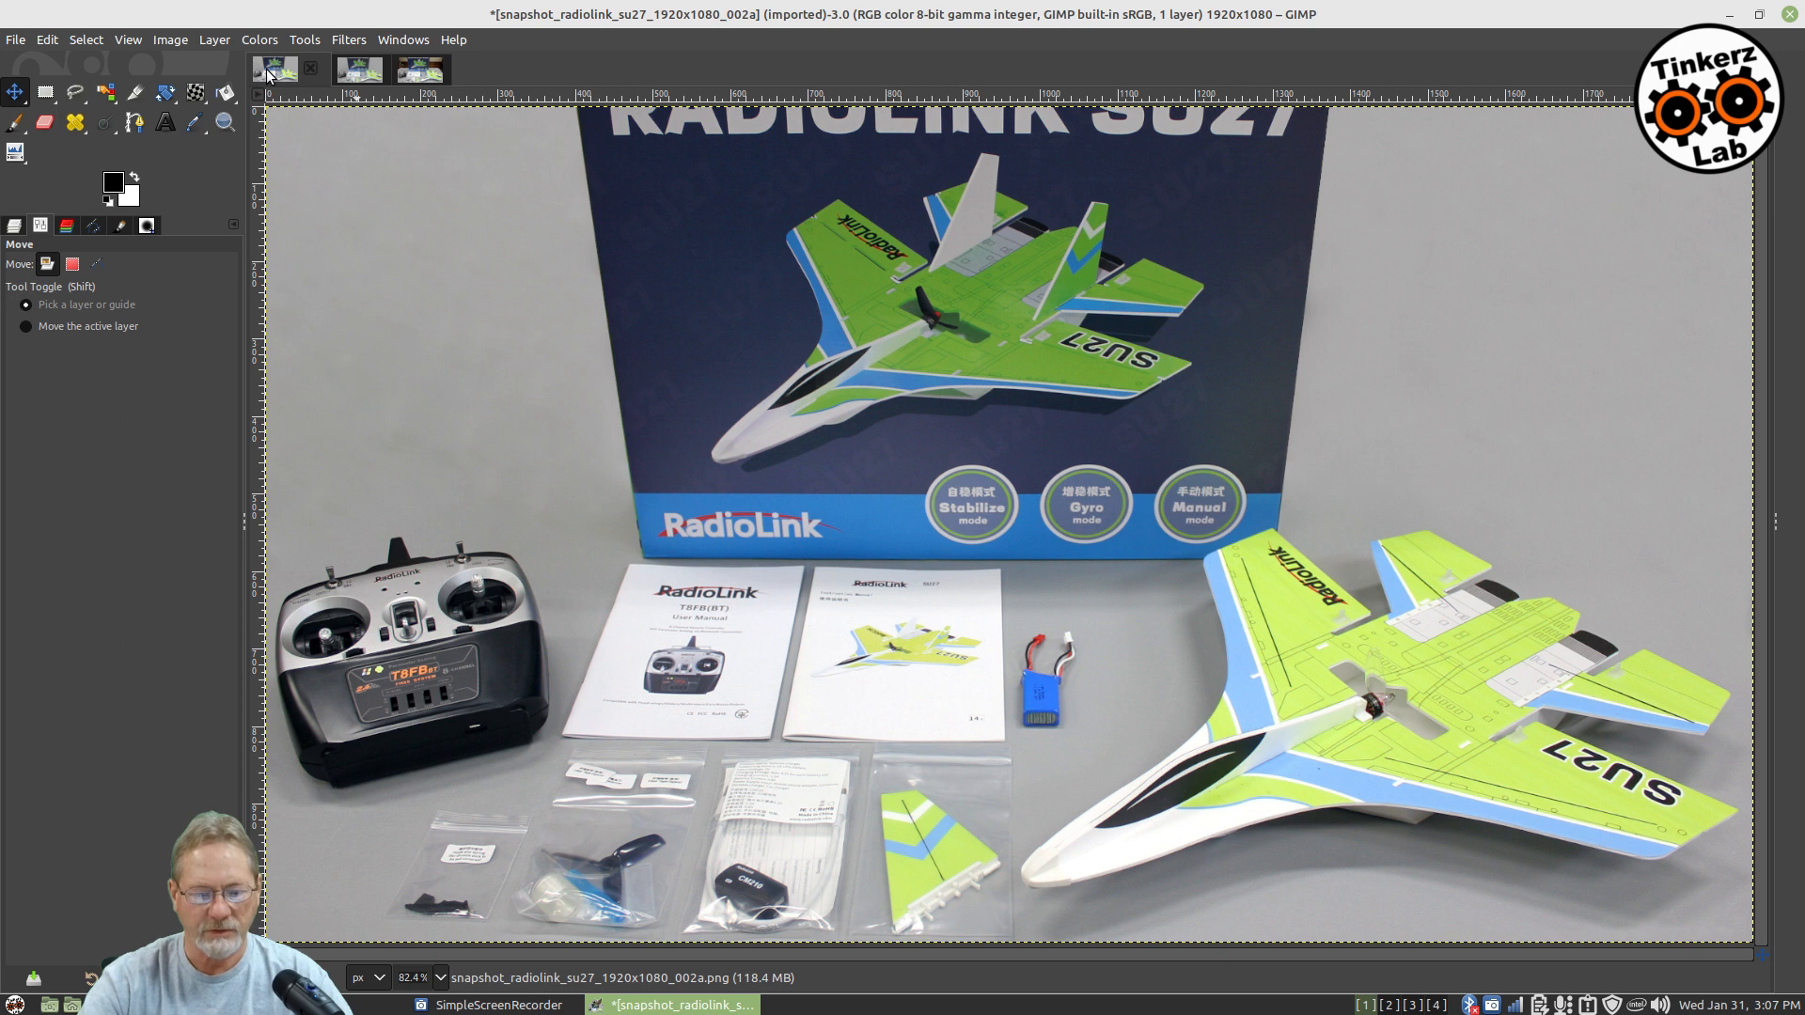
left_click(346, 73)
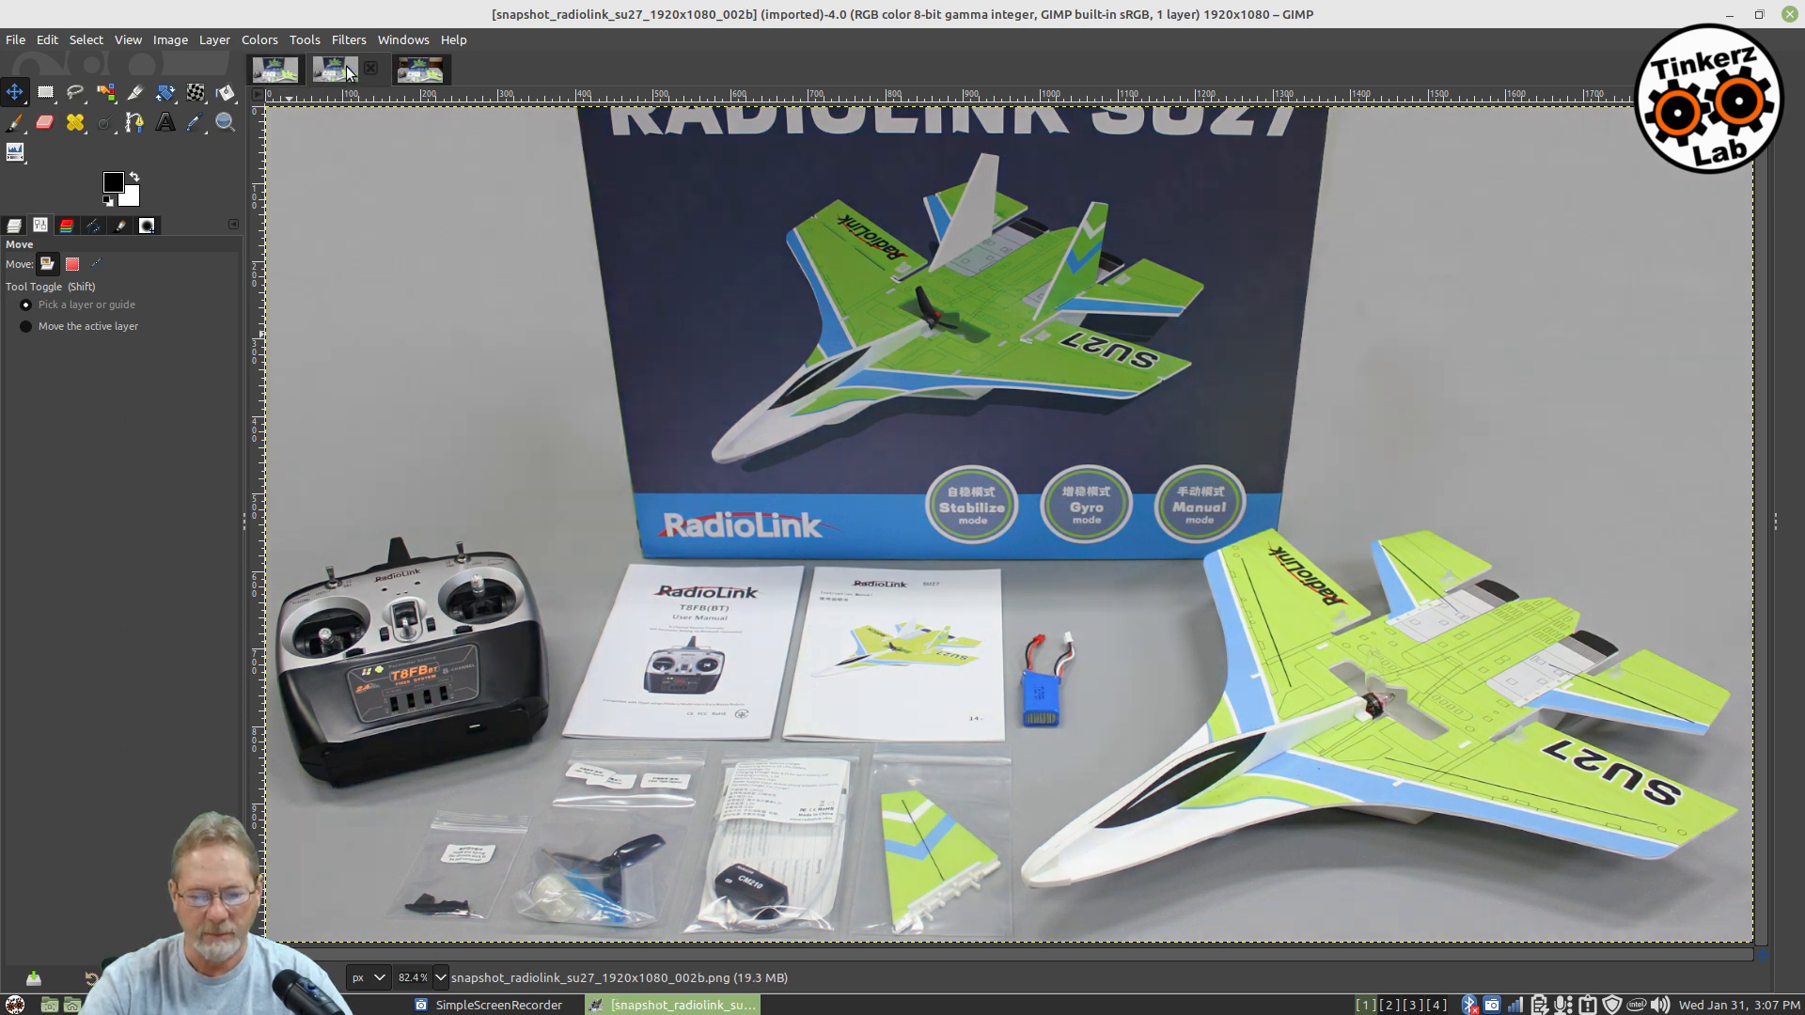
left_click(275, 71)
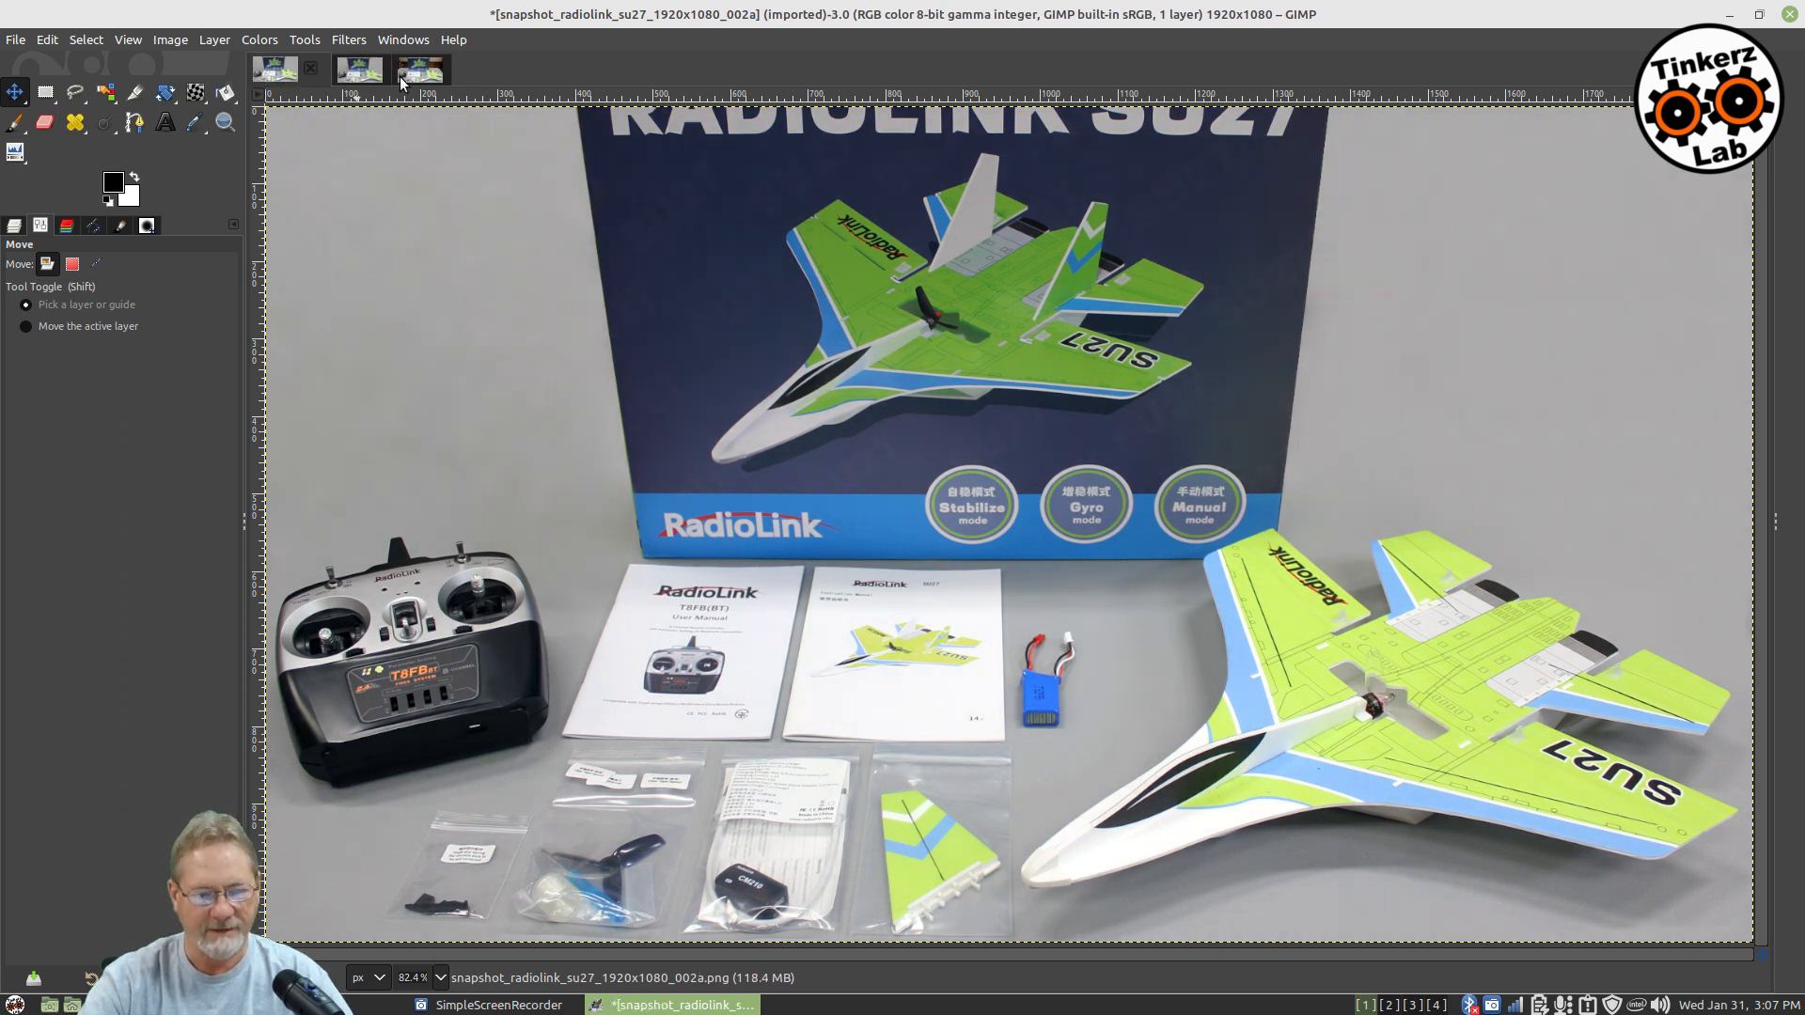
left_click(431, 72)
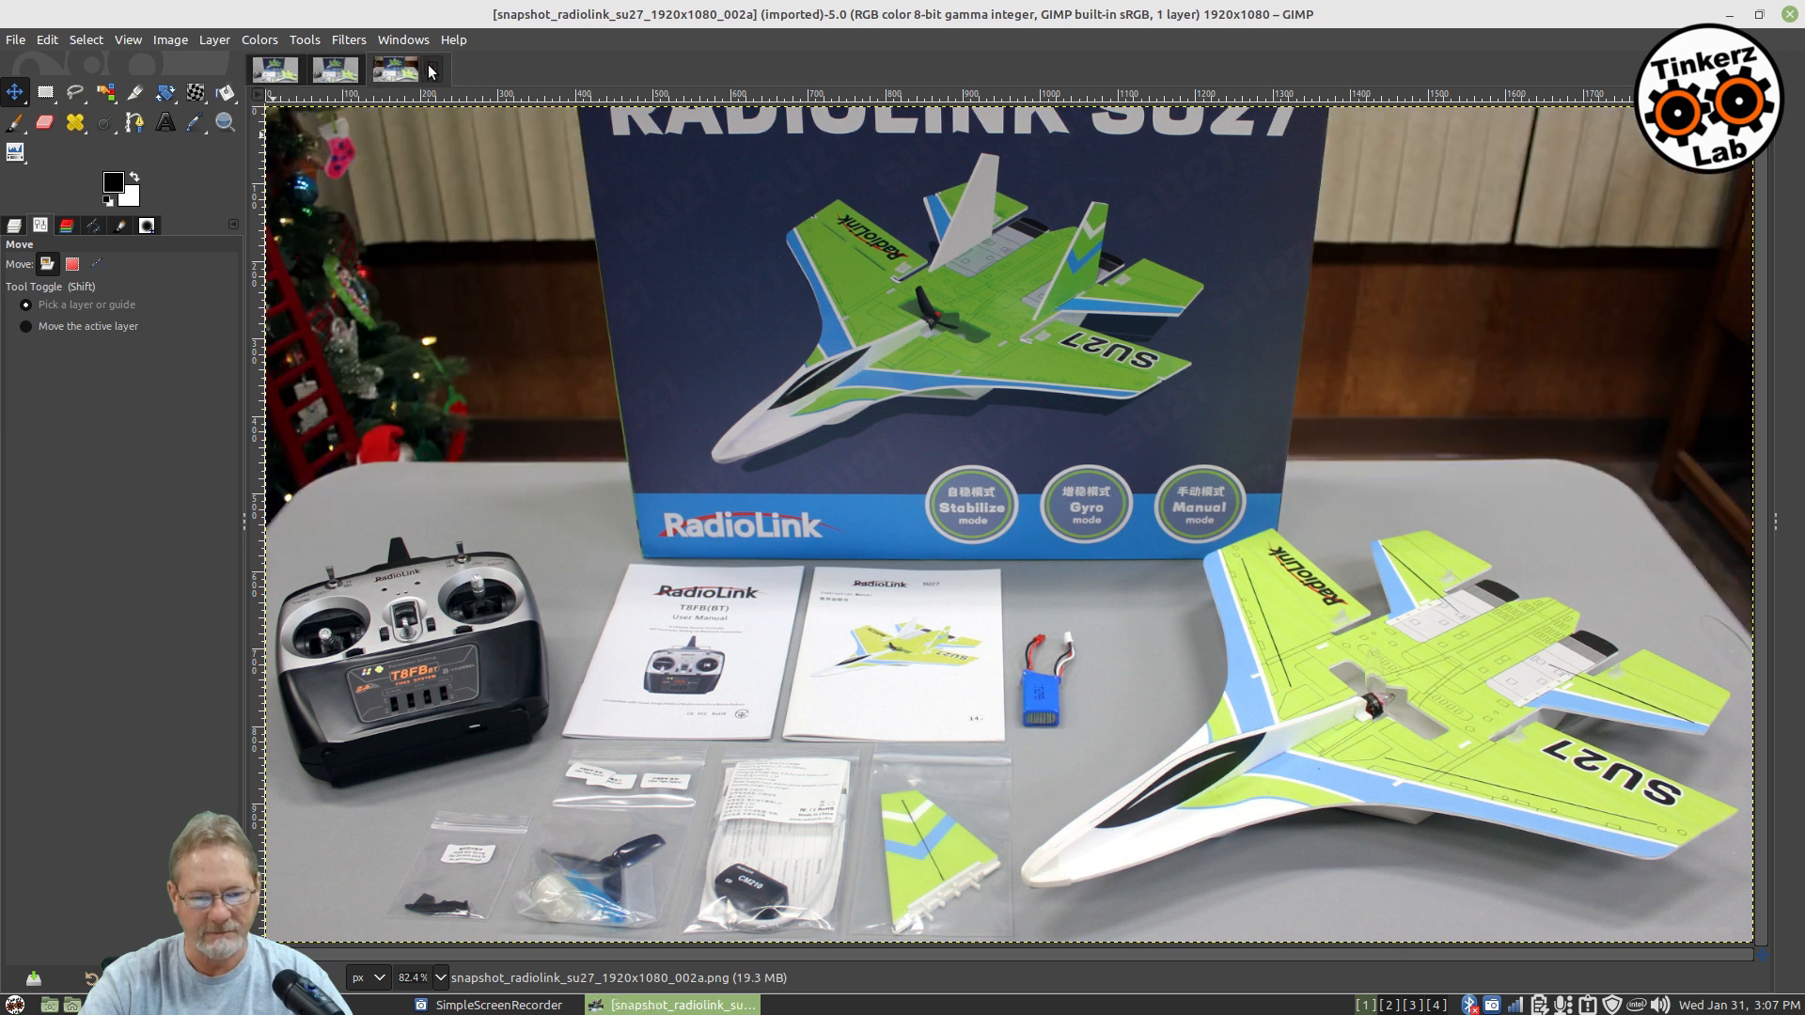
left_click(284, 70)
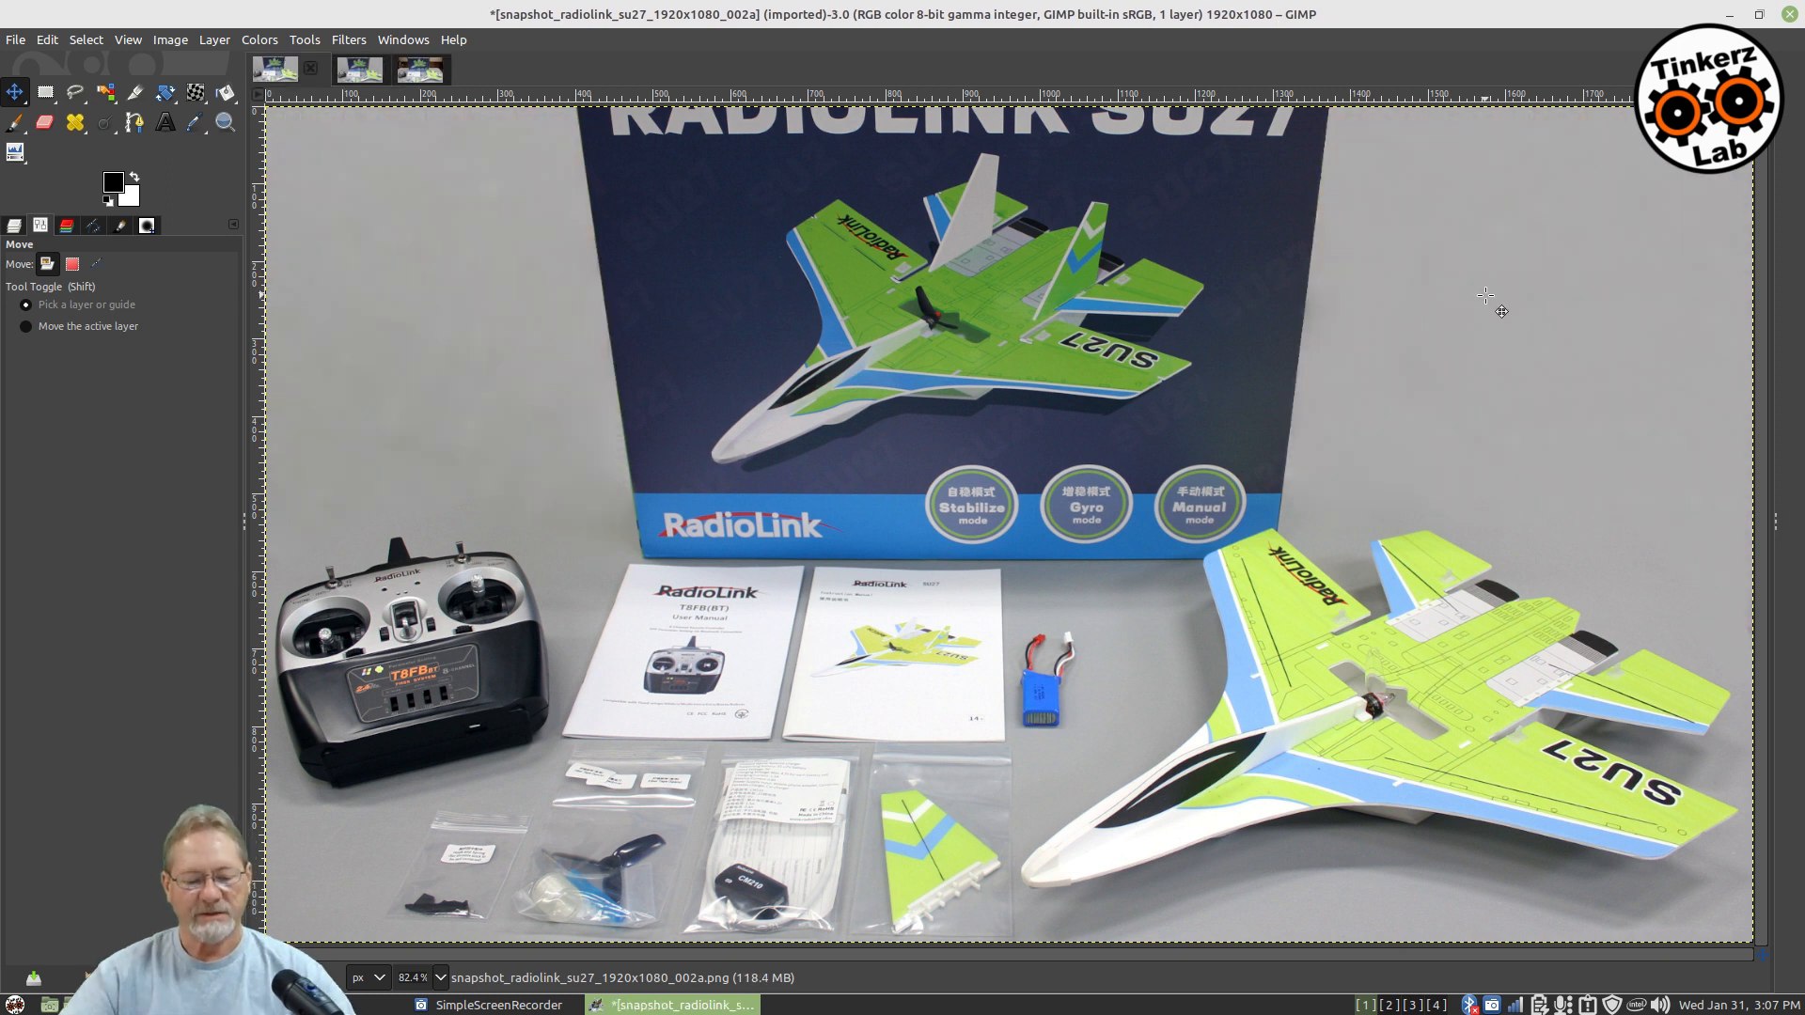